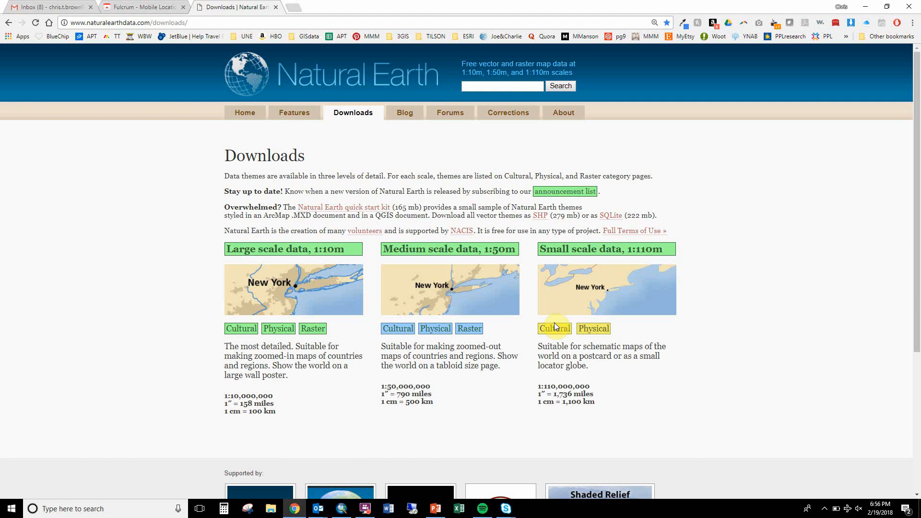
Download the 1:110m cultural Admin 0 – Countries dataset without boundary lakes and show the downloaded archive in its folder.
click(557, 330)
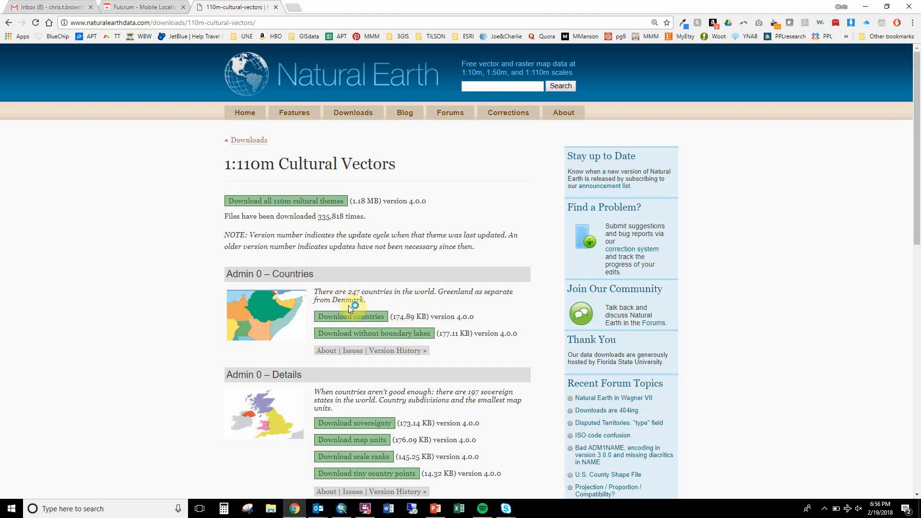
click(349, 339)
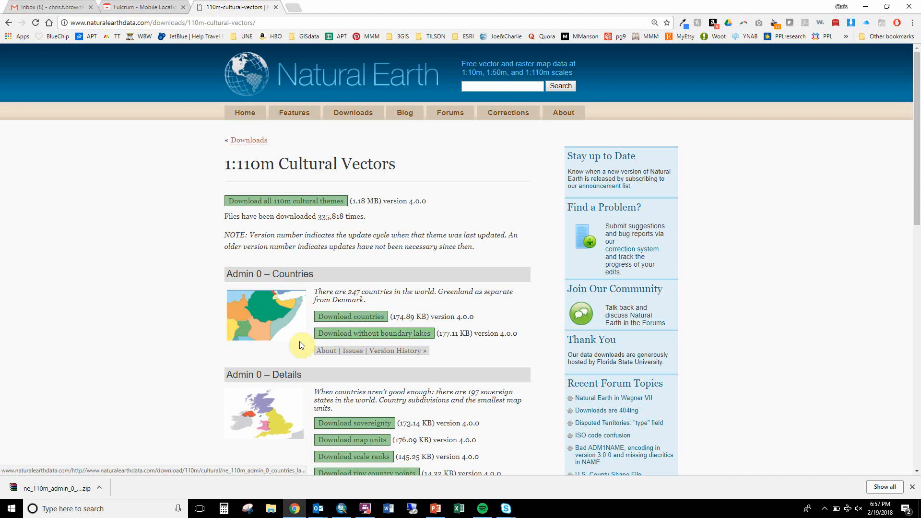
click(99, 489)
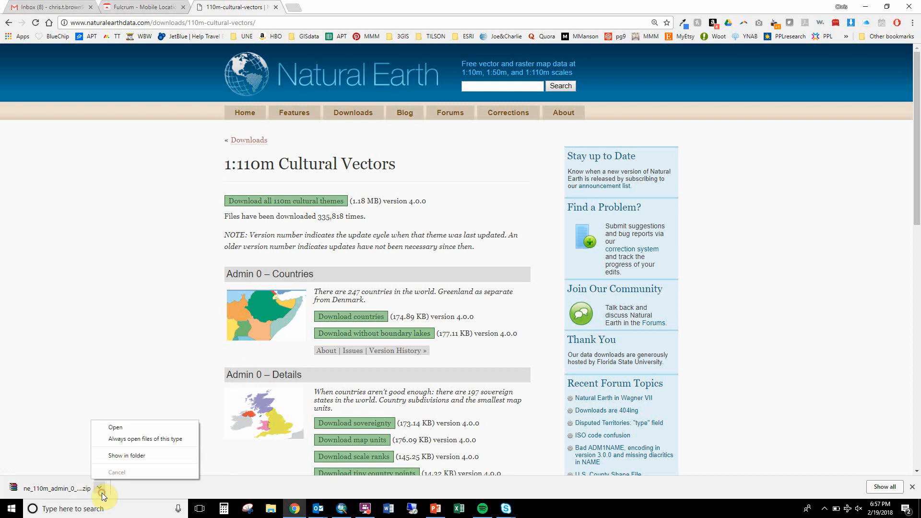
click(126, 457)
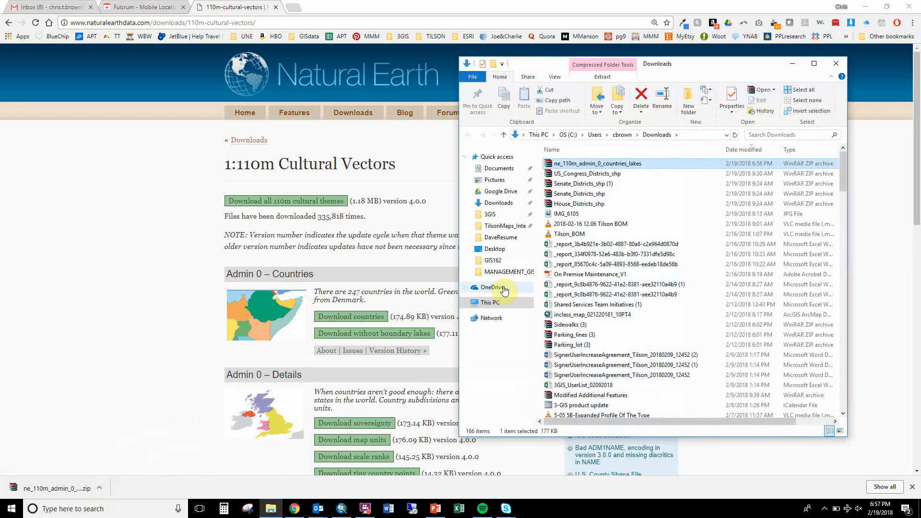
Copy the ne_110m_admin_0_countries_lakes archive and go to the GIS162 folder.
right_click(599, 167)
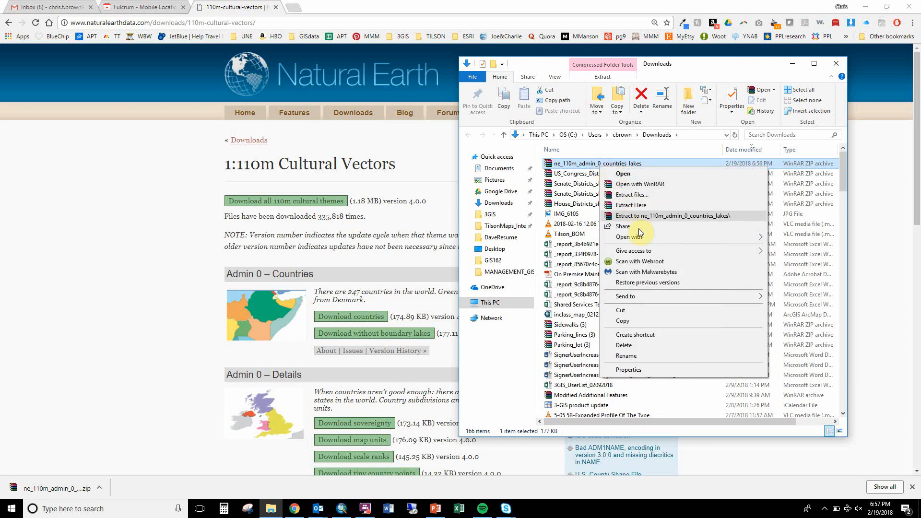
click(638, 320)
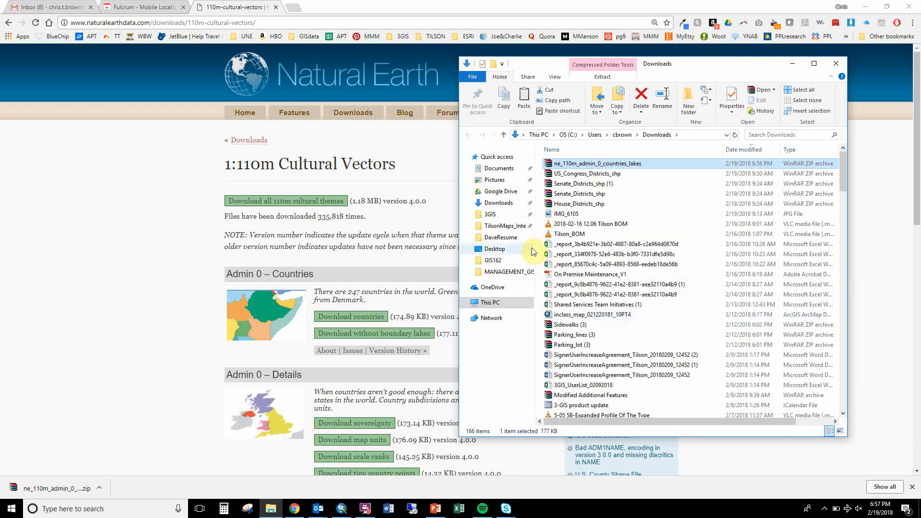
click(489, 262)
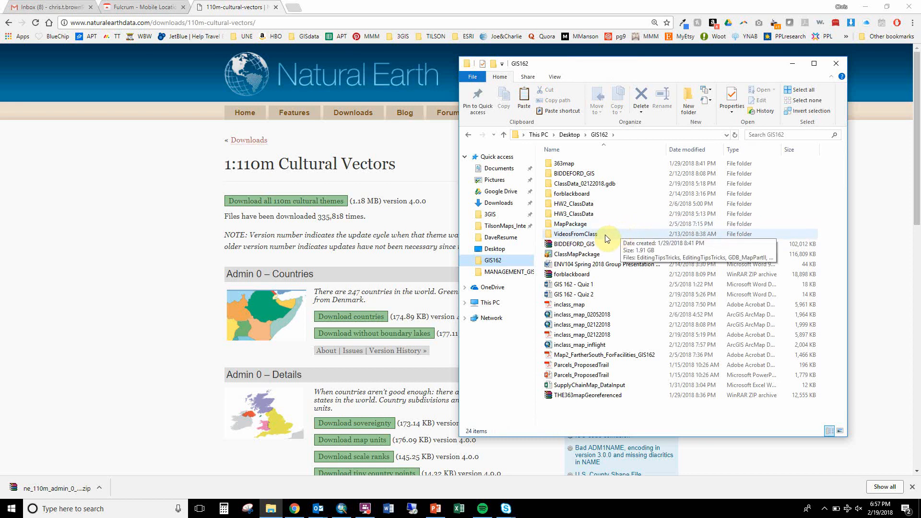
right_click(621, 218)
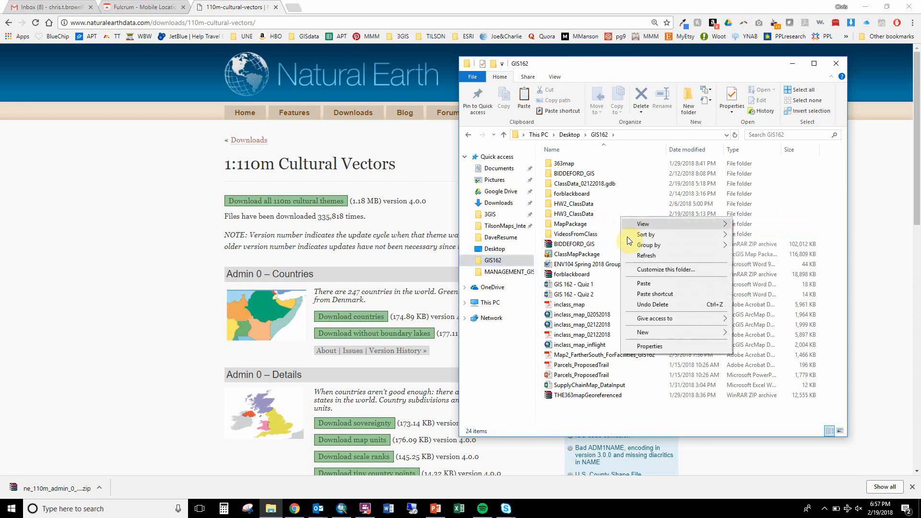
mouse_move(720, 332)
click(773, 342)
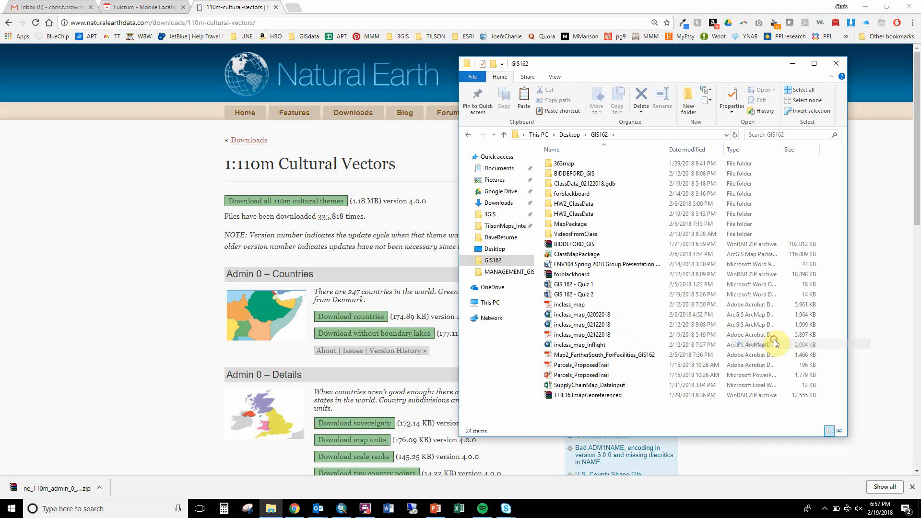
click(592, 341)
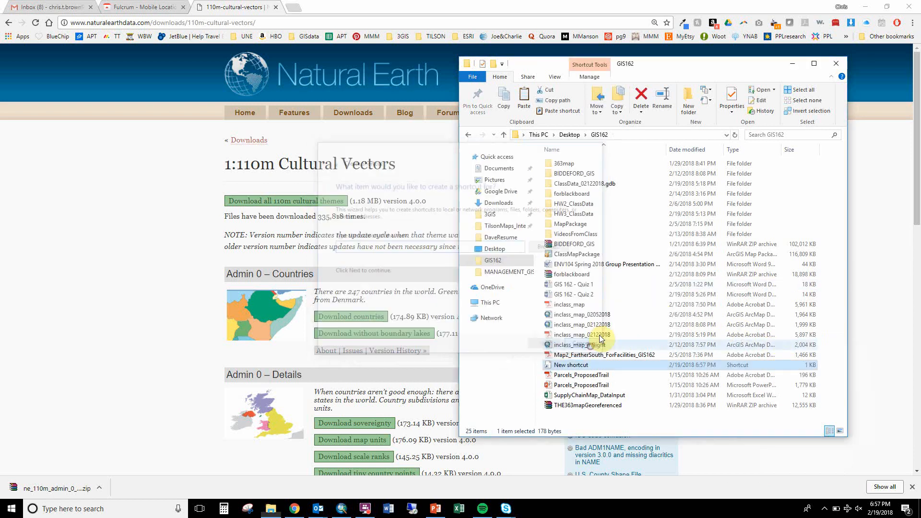
Create a new folder named CommoditiesMapSamples inside GIS162.
right_click(617, 310)
mouse_move(677, 421)
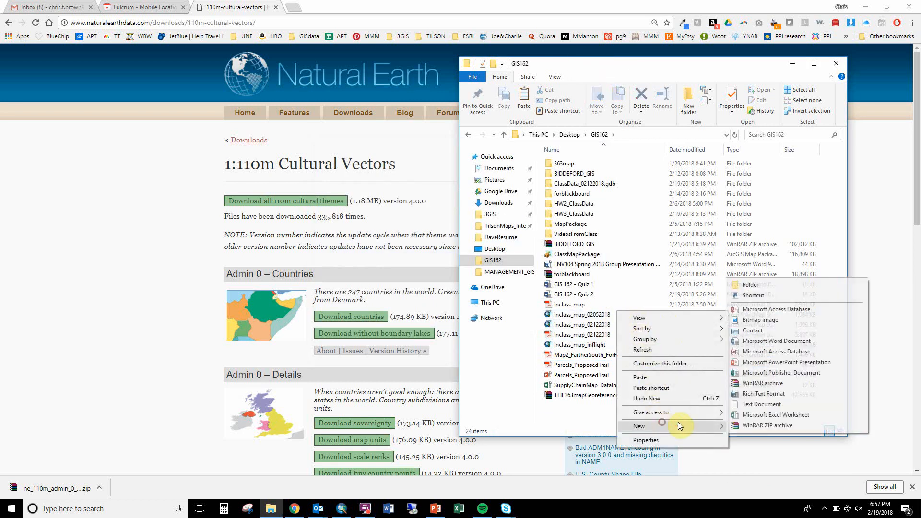
click(760, 285)
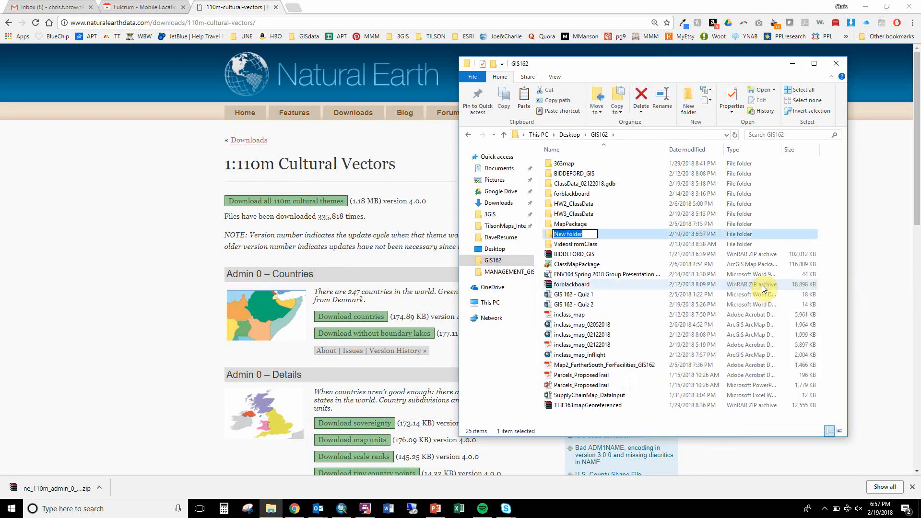
text(CommoditiesMapSamples)
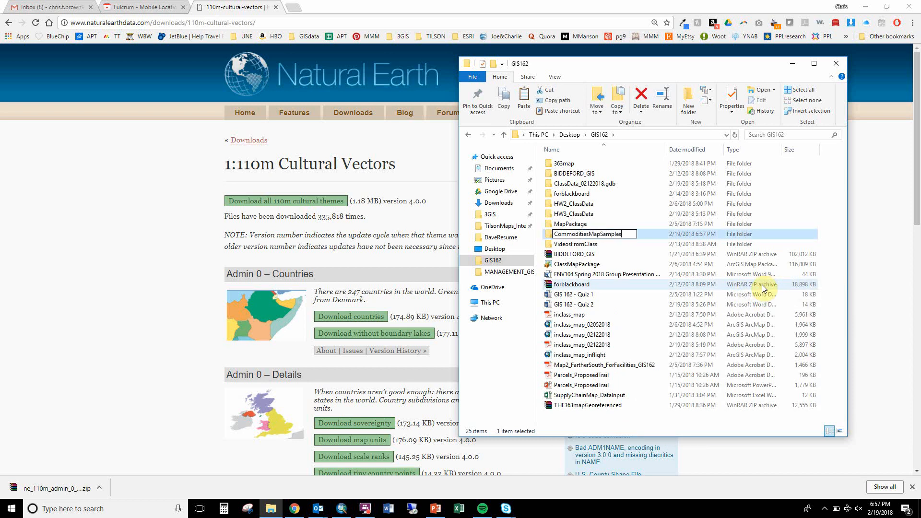
key(Return)
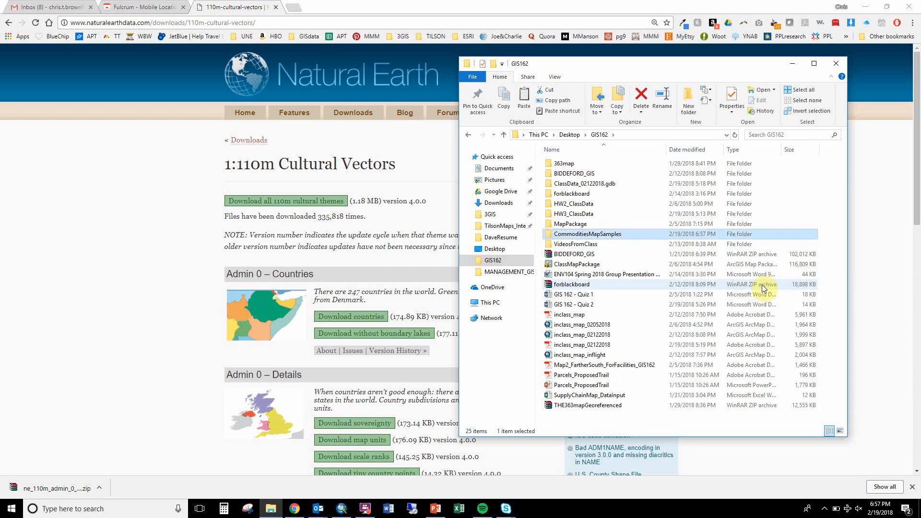
Rename the new folder as CommoditiesMapSample.
click(623, 232)
click(623, 234)
key(BackSpace)
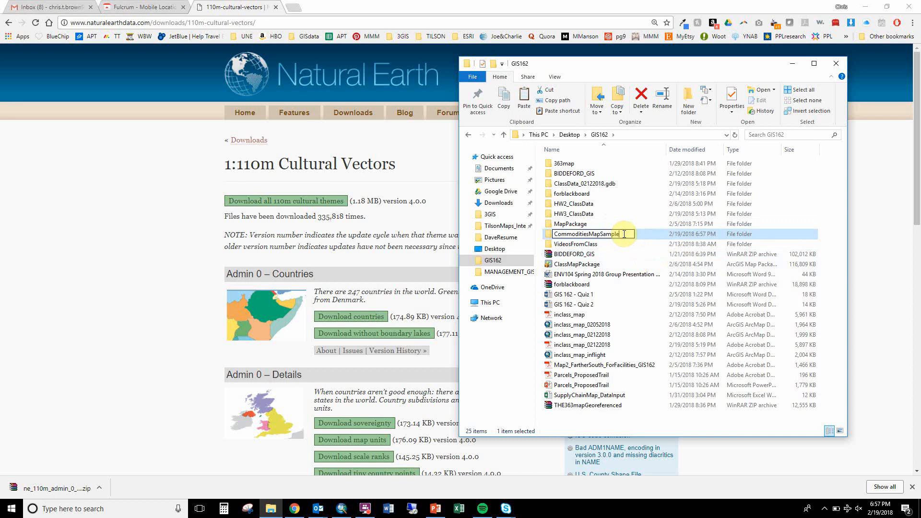
key(Return)
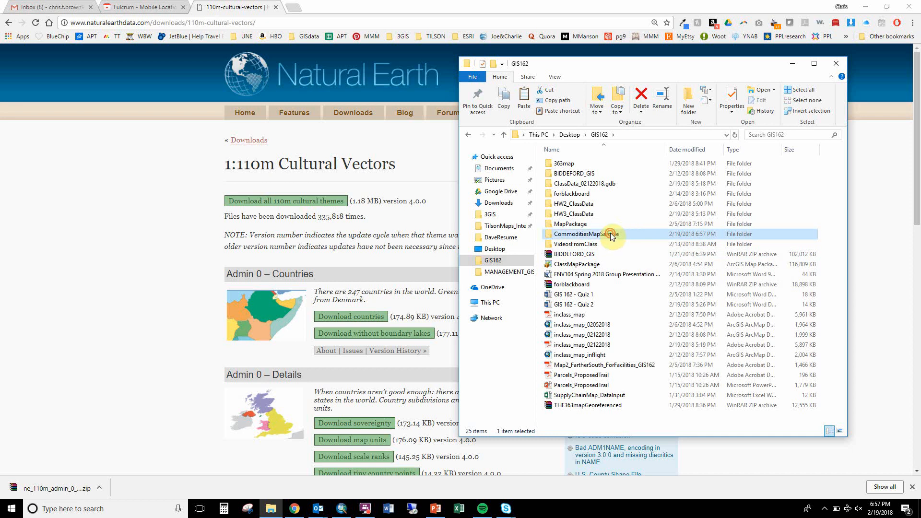
Paste the countries archive into the CommoditiesMapSample folder and extract its files there.
double_click(610, 235)
key(ctrl+v)
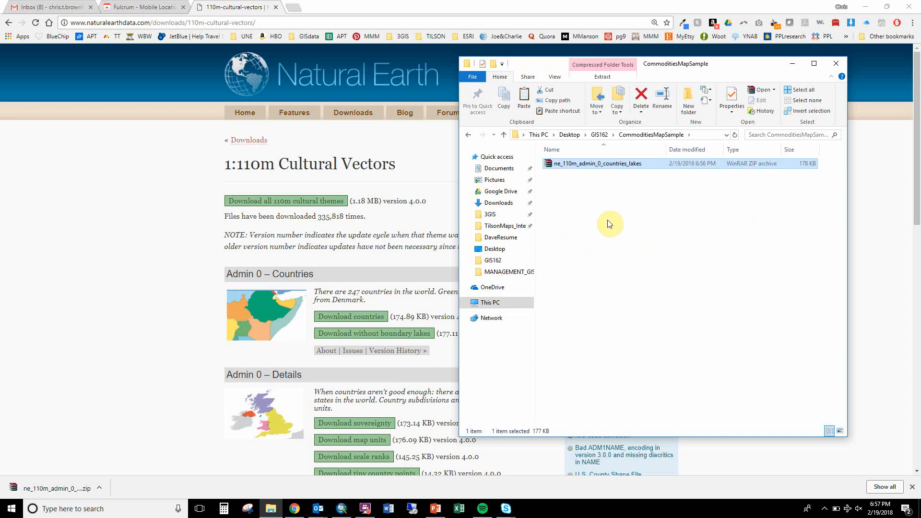
right_click(587, 166)
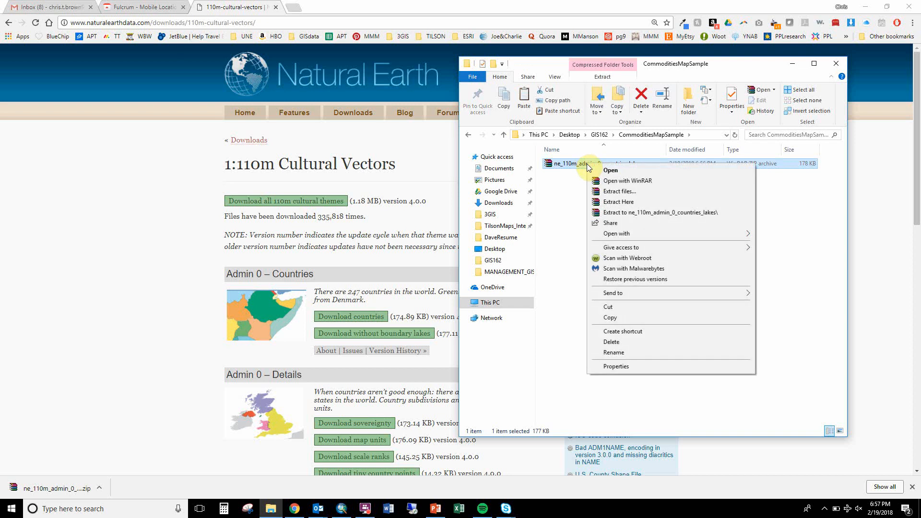
click(623, 202)
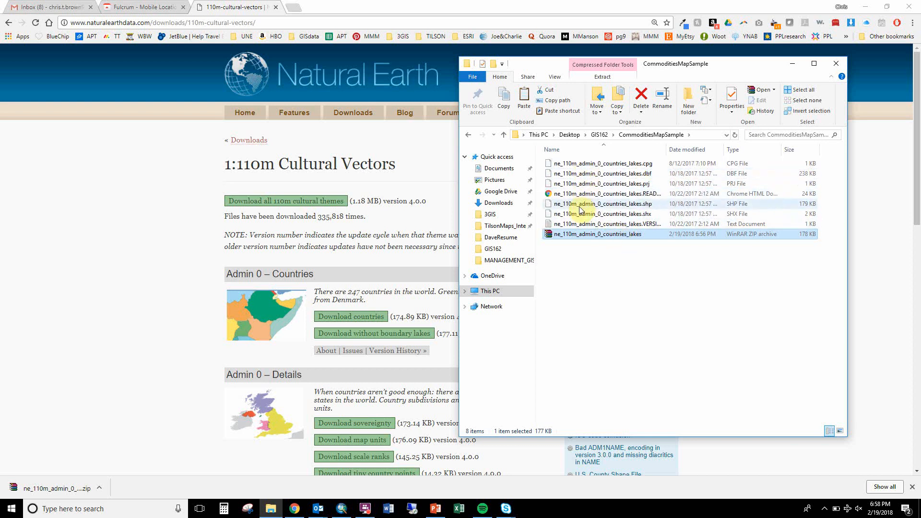
Launch a new ArcMap session.
right_click(342, 510)
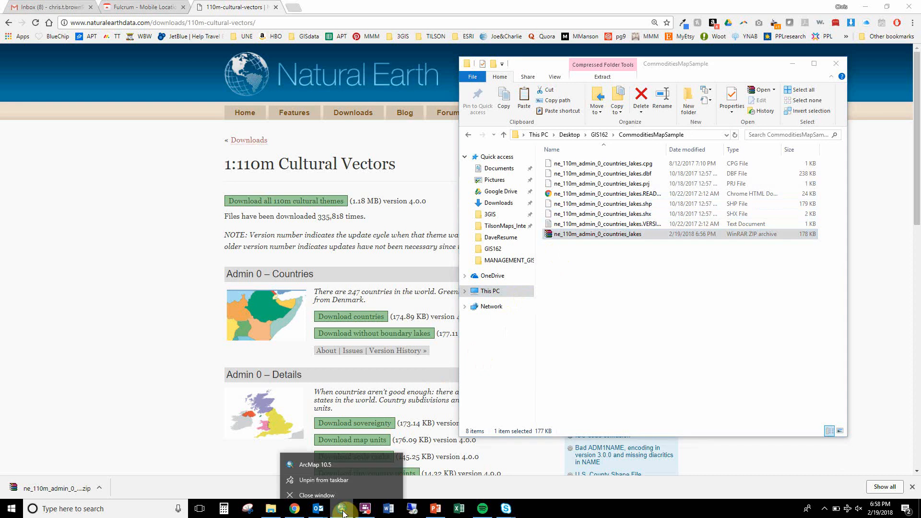
click(333, 464)
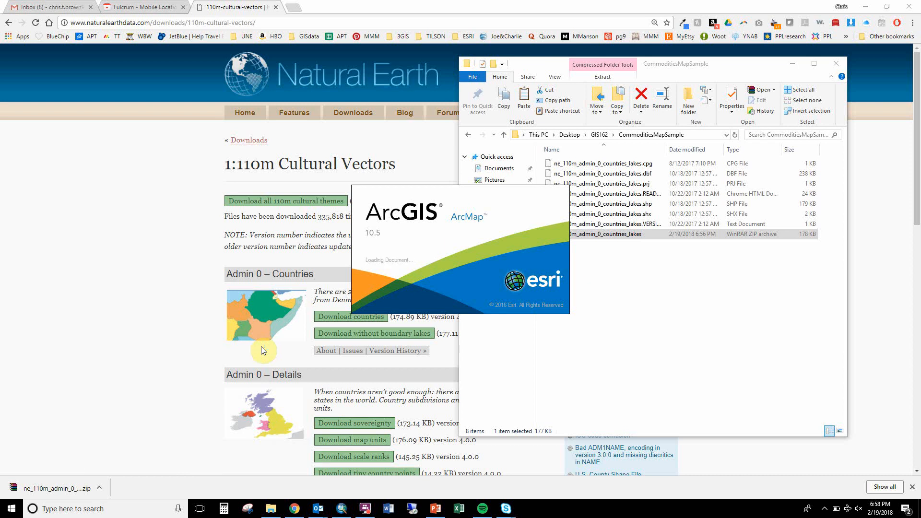
Switch to Chrome and search the web for "rare earth minerals" in a new tab.
click(301, 8)
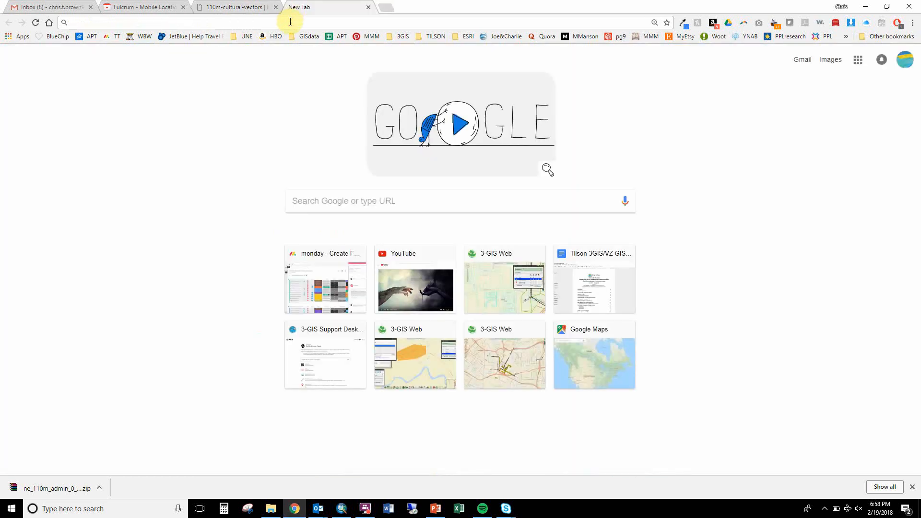
text(rare )
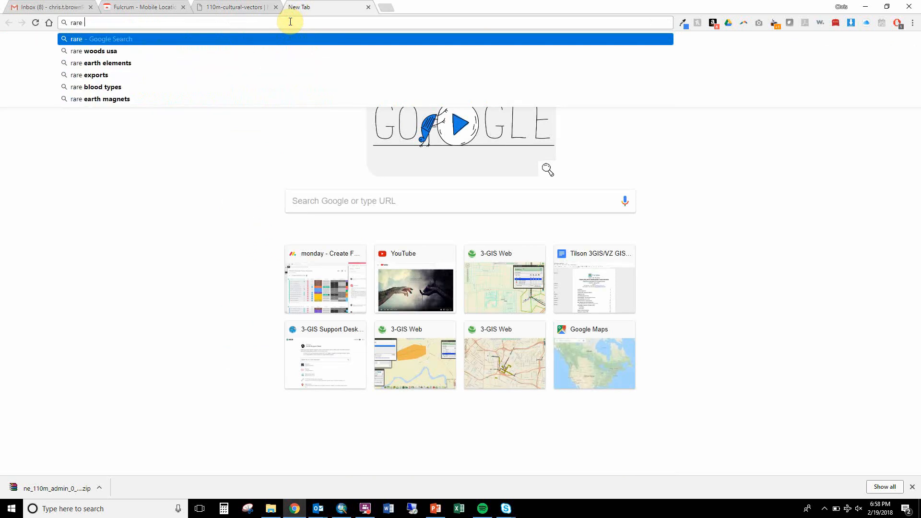
text(earth minerals)
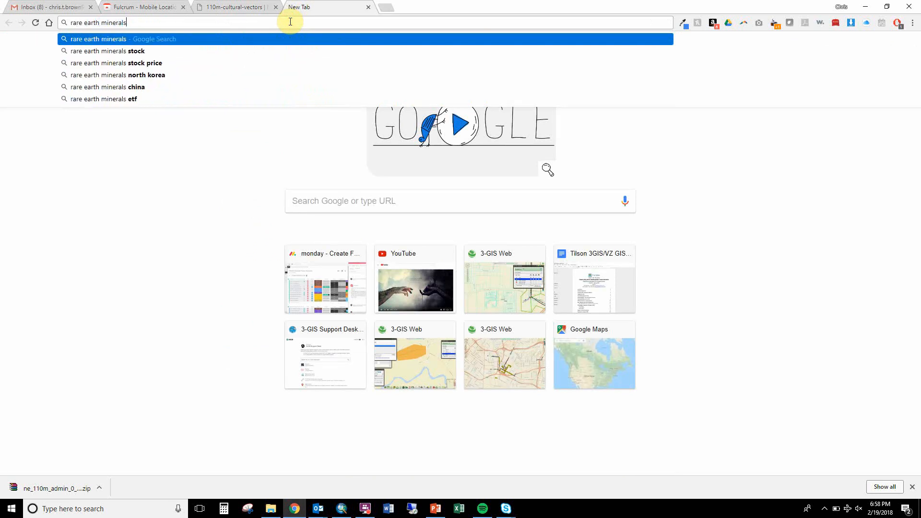
key(Return)
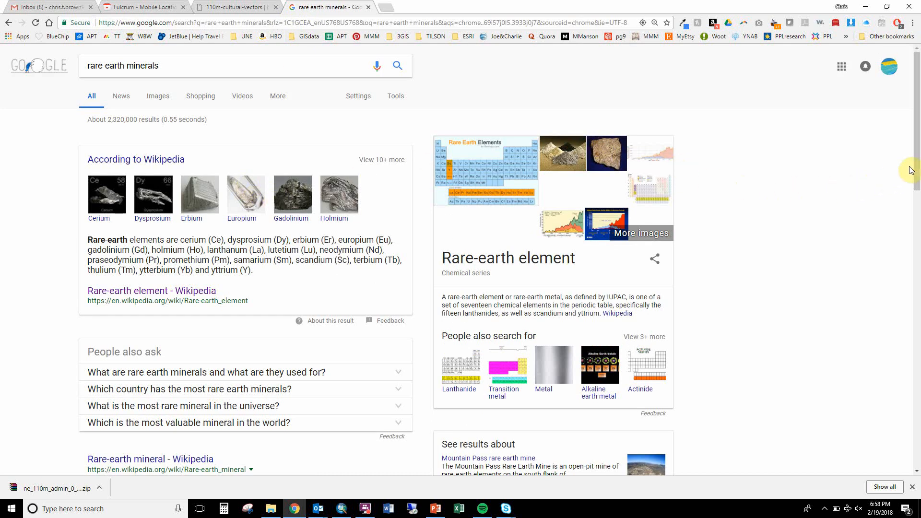
Open the Wikipedia article on rare-earth minerals from the search results in a separate tab and look through it.
drag(917, 169, 916, 193)
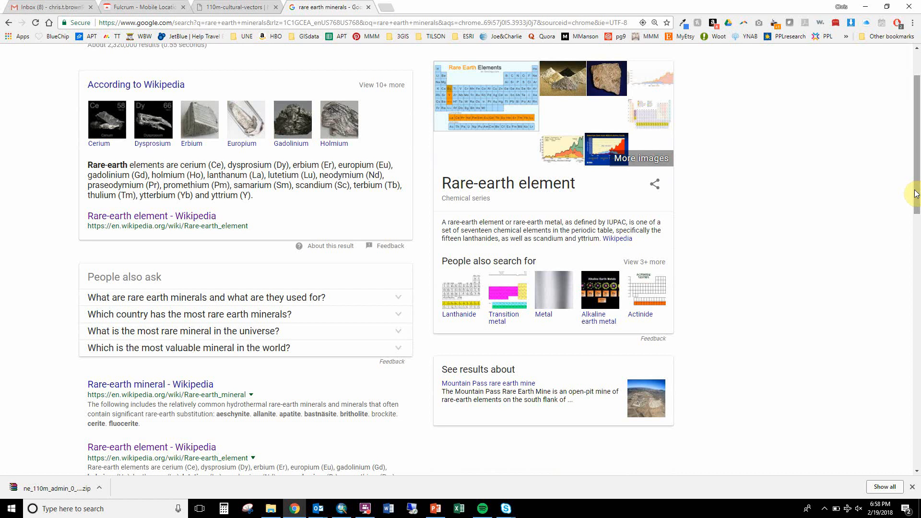
drag(916, 193, 916, 288)
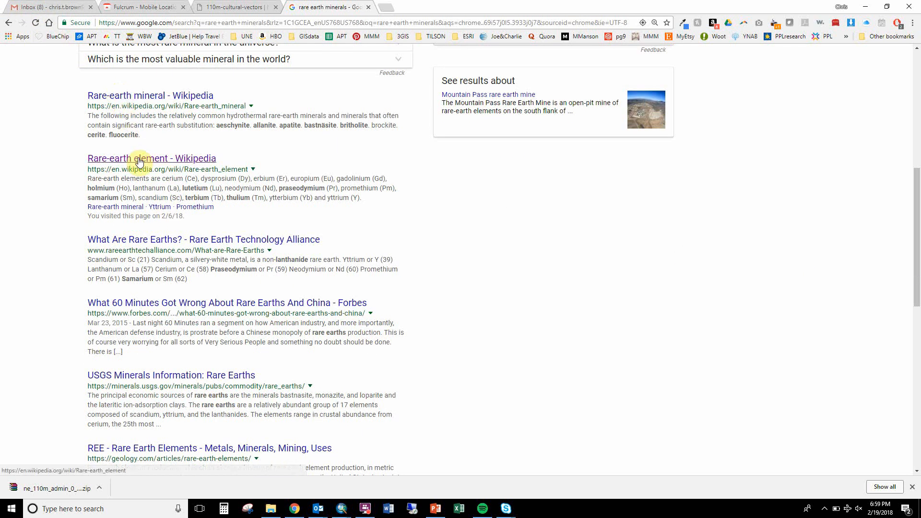
right_click(145, 96)
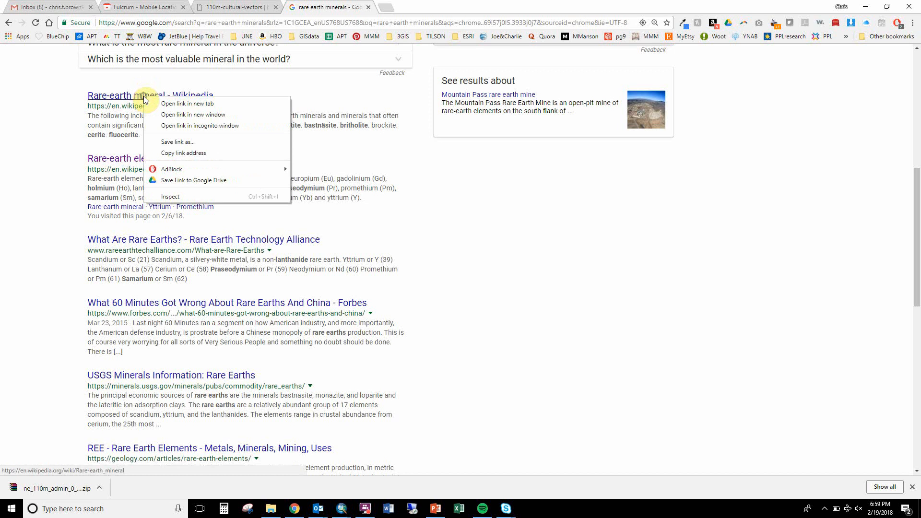
click(152, 103)
click(407, 7)
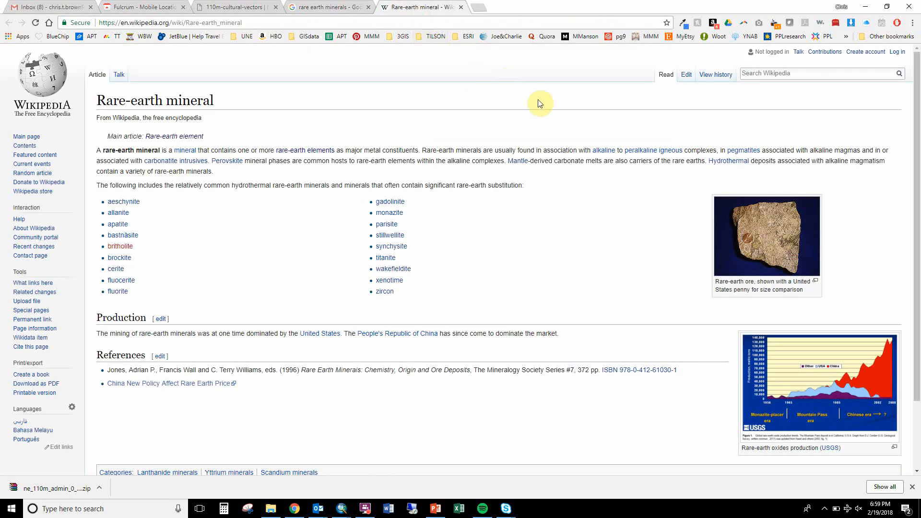
scroll(539, 224, down, 2)
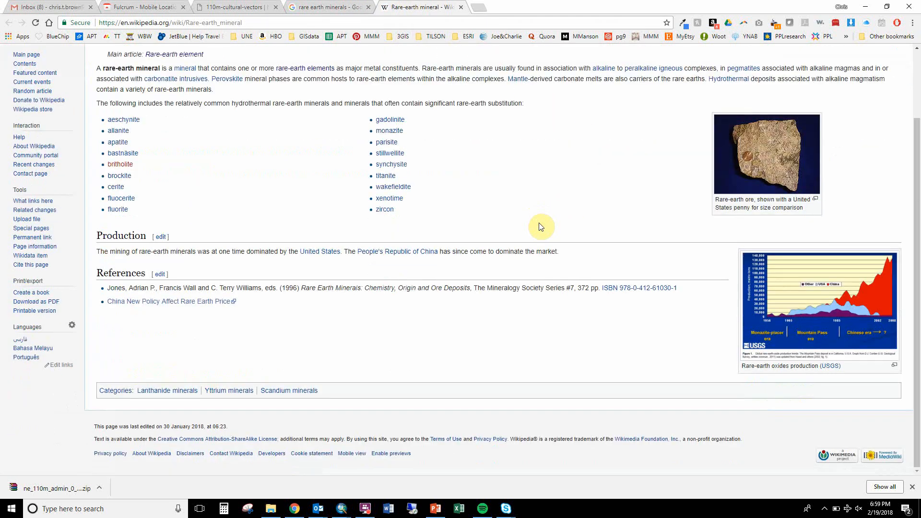
scroll(541, 227, up, 2)
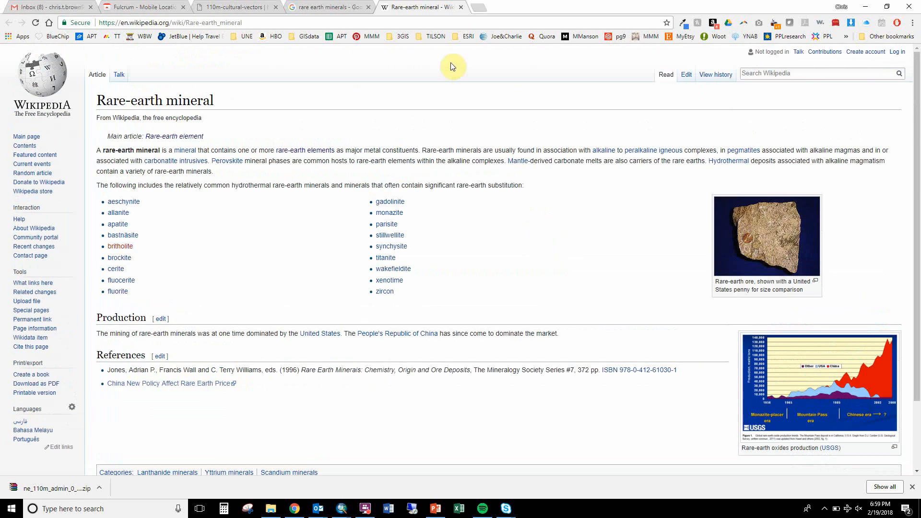
Open the Wikipedia article on rare-earth elements from the search results and look through its production, refining and environmental sections.
click(340, 6)
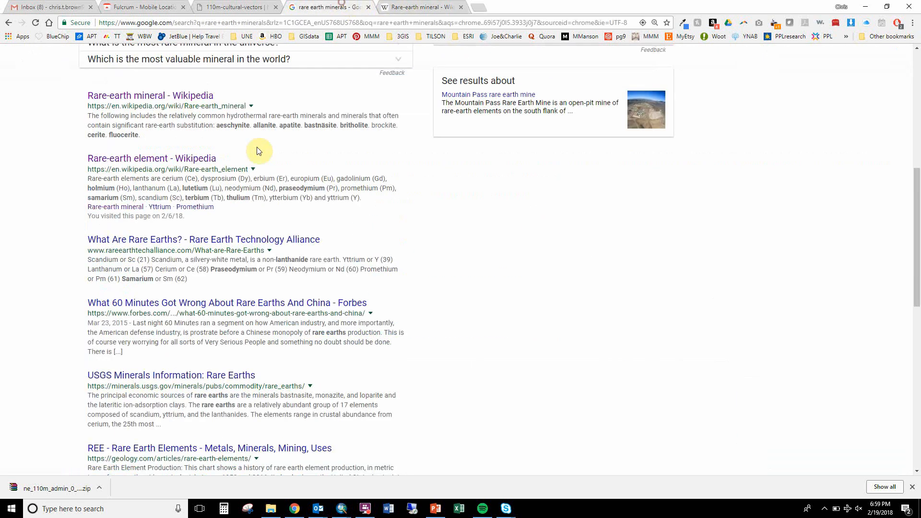
click(203, 160)
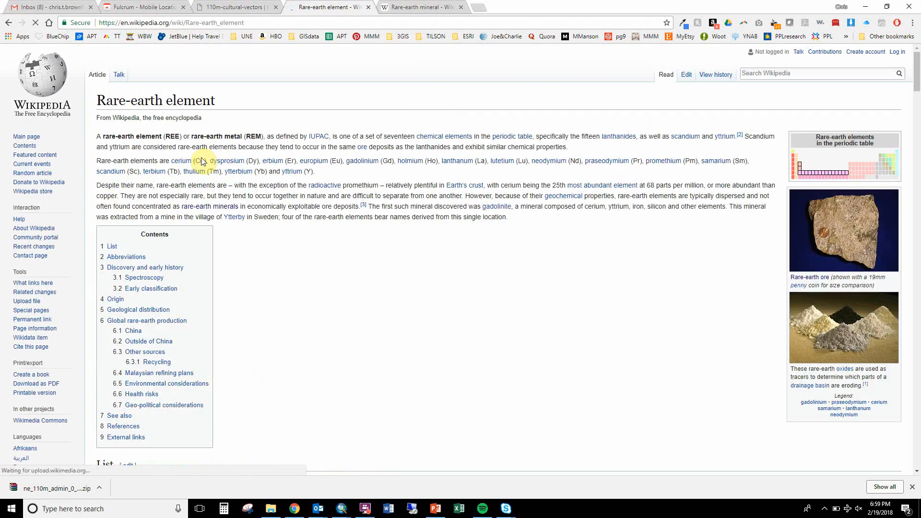
scroll(330, 197, down, 6)
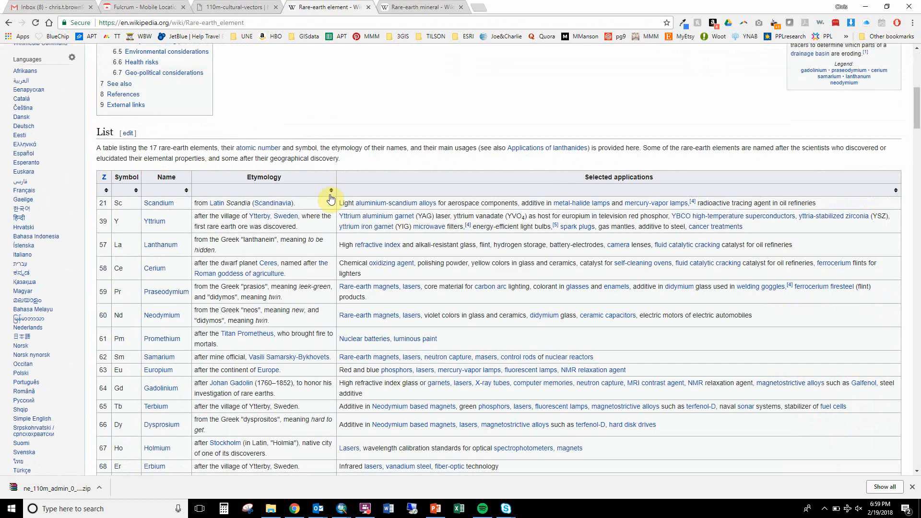
scroll(331, 198, down, 2)
scroll(330, 194, down, 8)
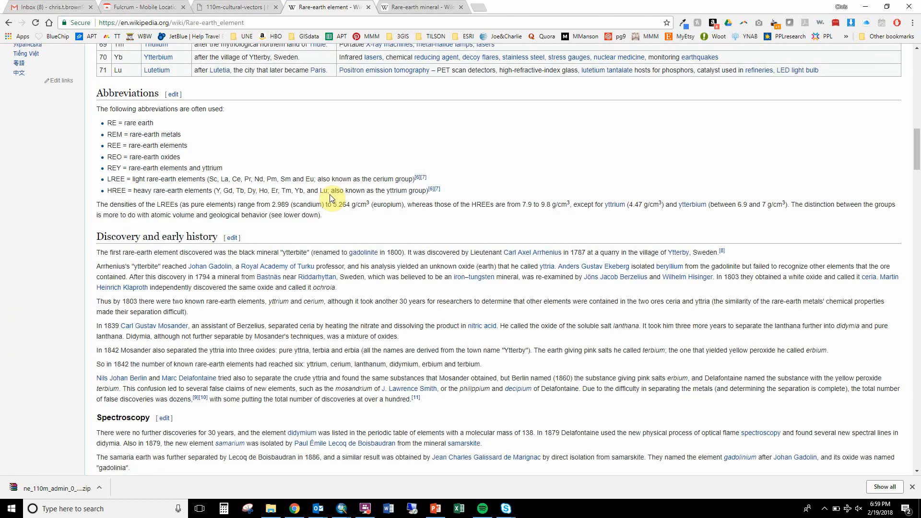
scroll(329, 197, down, 8)
scroll(330, 197, down, 2)
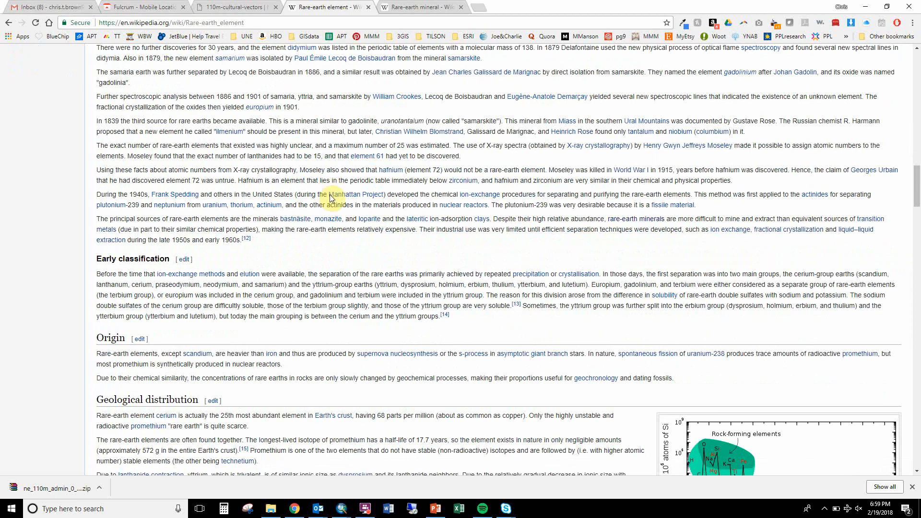
scroll(329, 198, down, 9)
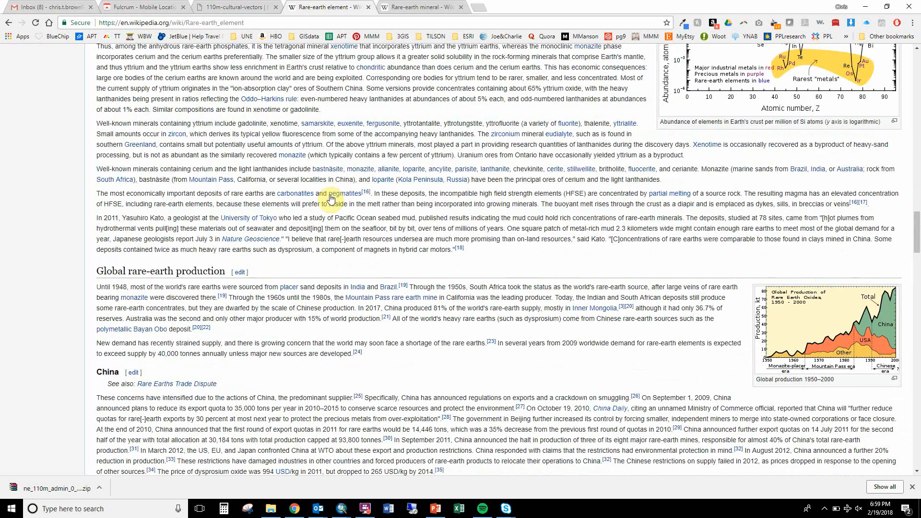
scroll(330, 197, down, 2)
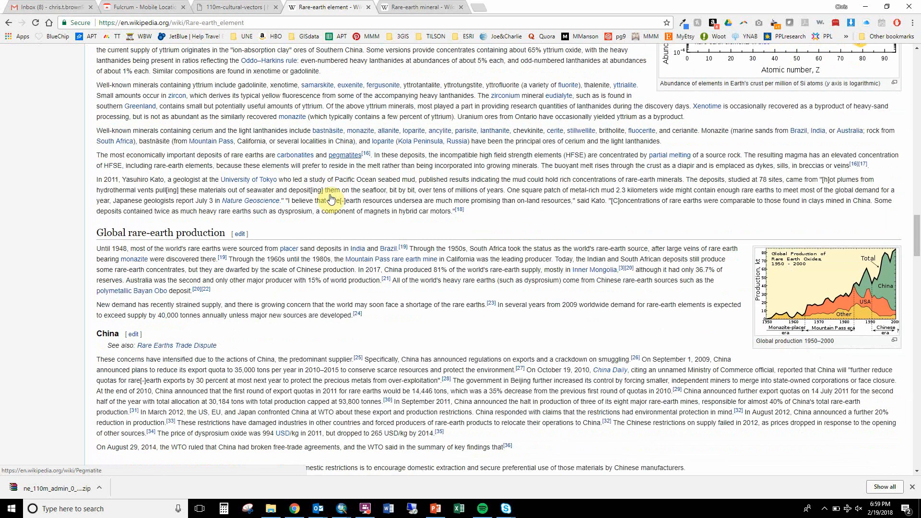
scroll(330, 196, down, 1)
scroll(330, 197, down, 4)
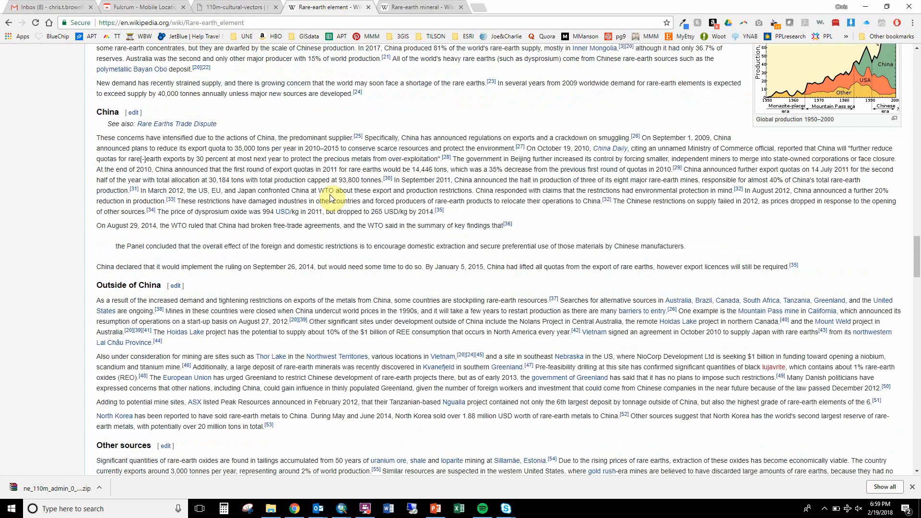
scroll(330, 195, down, 3)
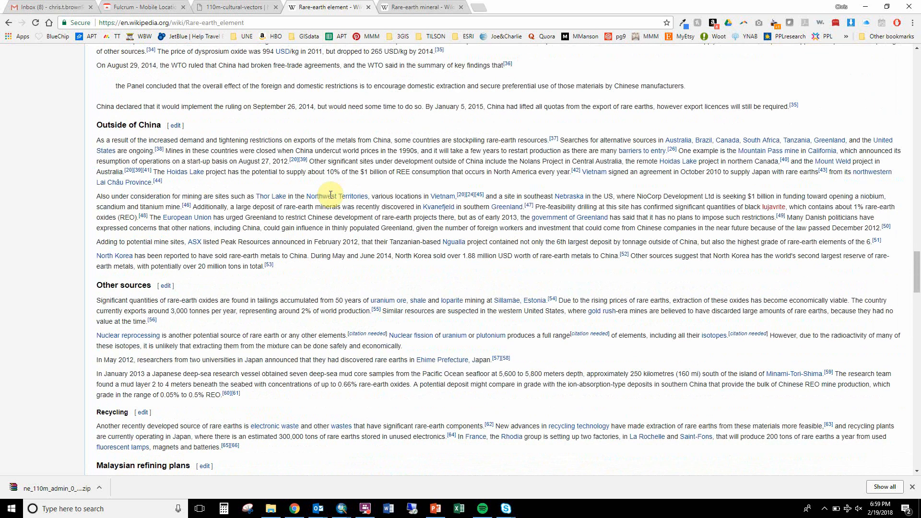
scroll(330, 196, down, 3)
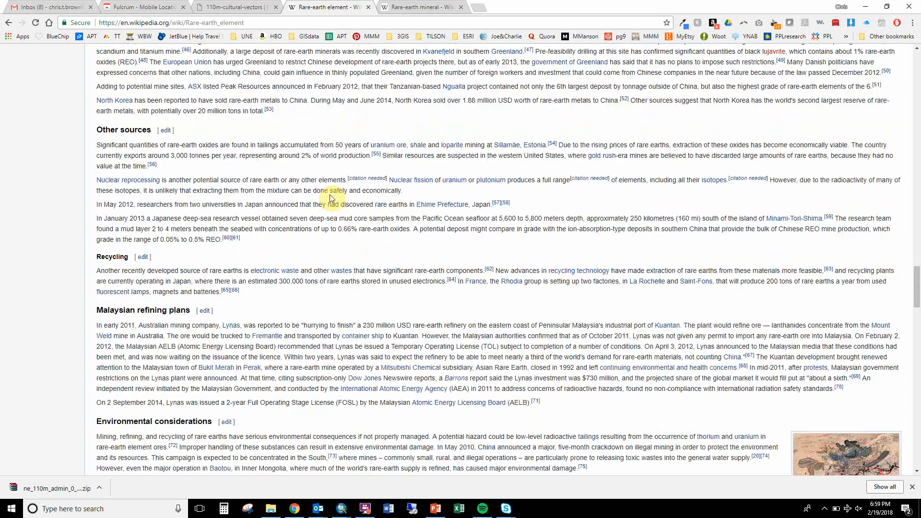
scroll(330, 196, down, 2)
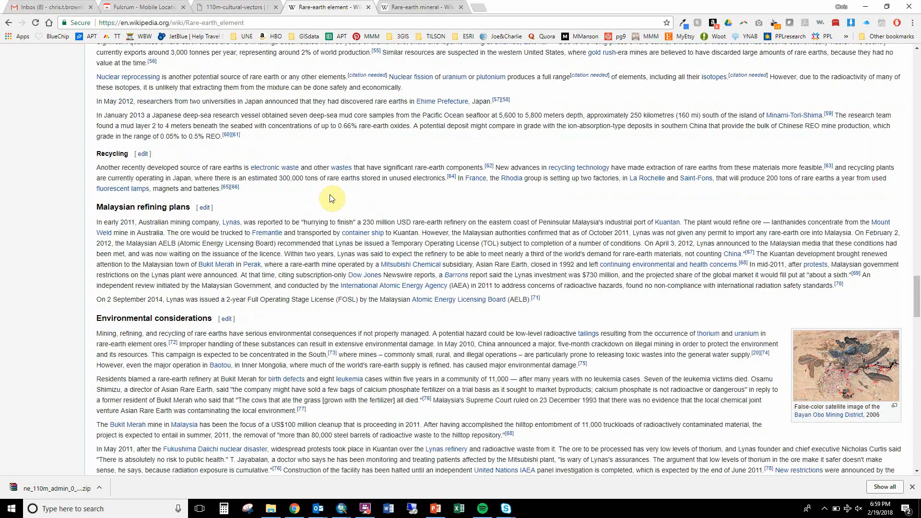
scroll(331, 194, down, 10)
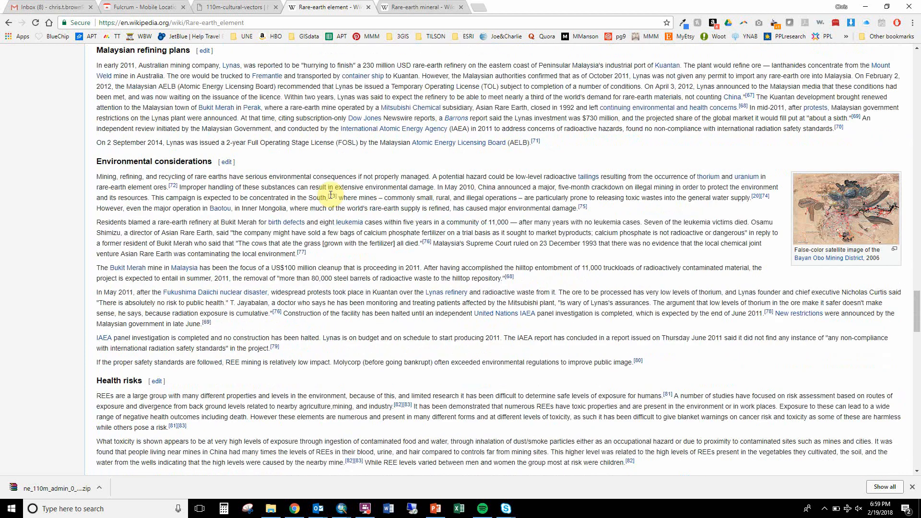
scroll(330, 195, up, 3)
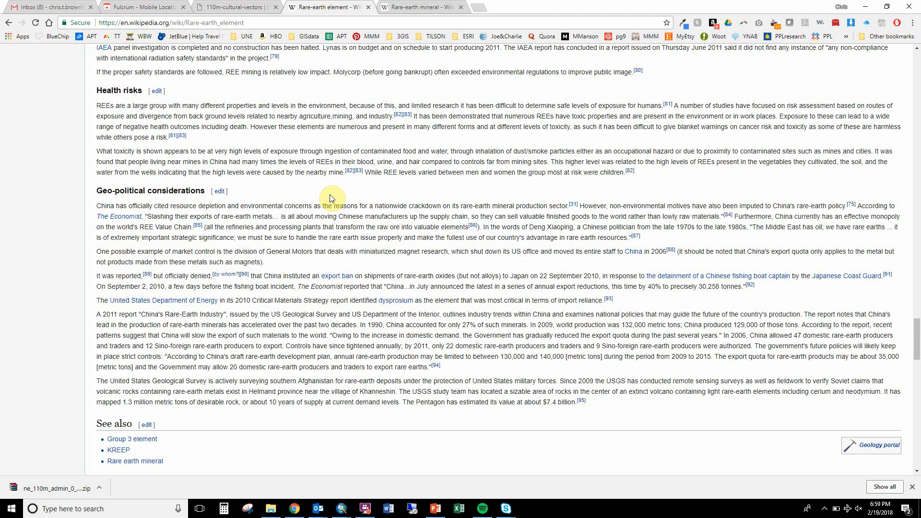
scroll(330, 196, up, 2)
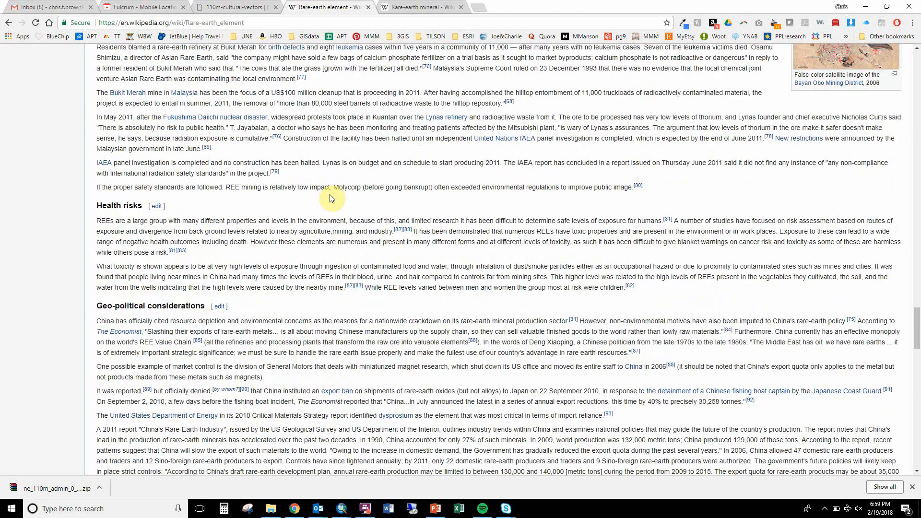
scroll(330, 198, up, 3)
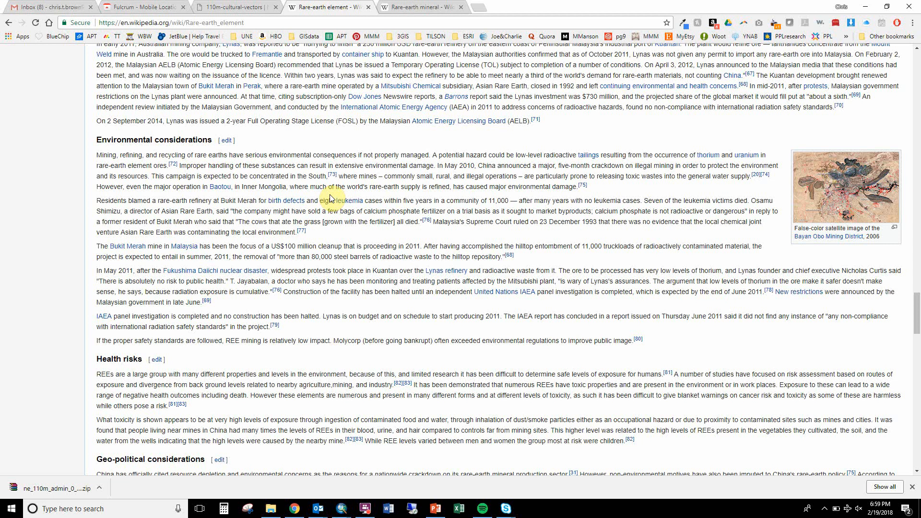
Switch to Excel, create a blank workbook, and enter the row label Production in D3 and the column heading Where in E2.
click(461, 512)
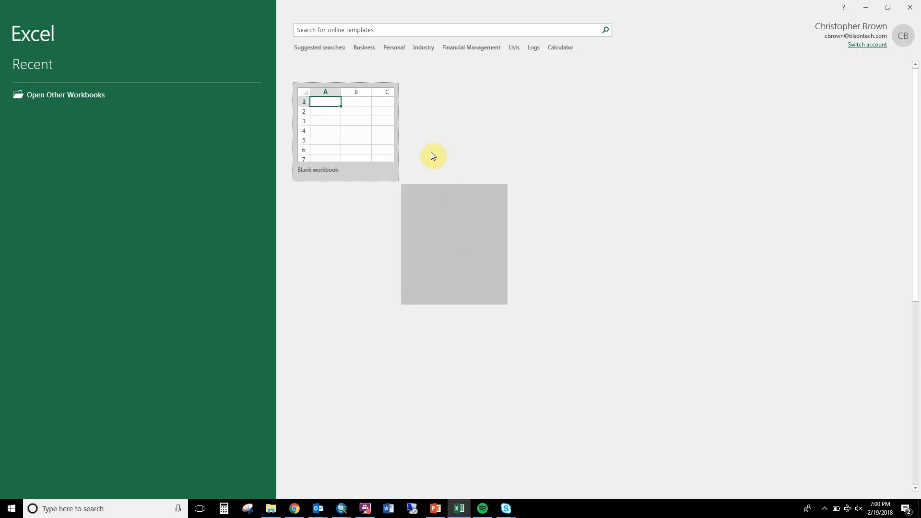
click(358, 127)
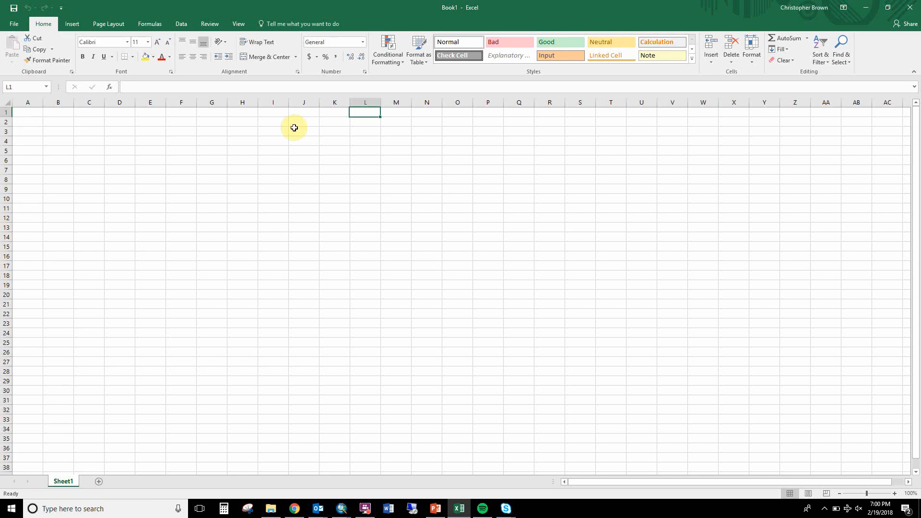
click(107, 133)
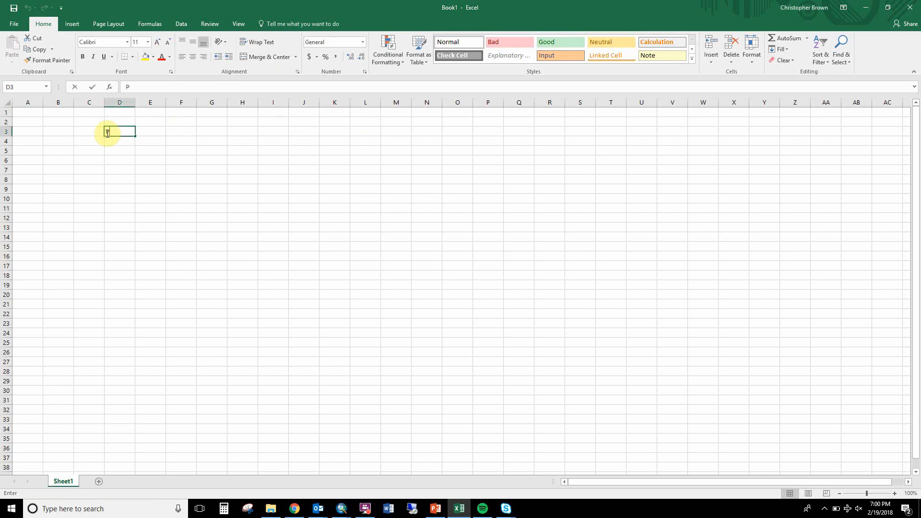
text(Production)
key(Tab)
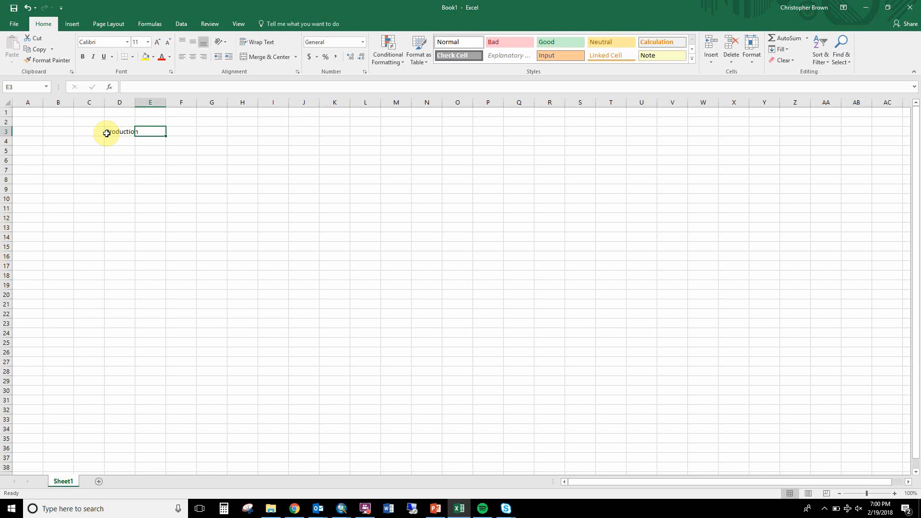
key(Up)
text(Where)
key(Return)
key(Return)
Add the row labels Refining and Consumption below Production and fit column D to its contents.
key(Left)
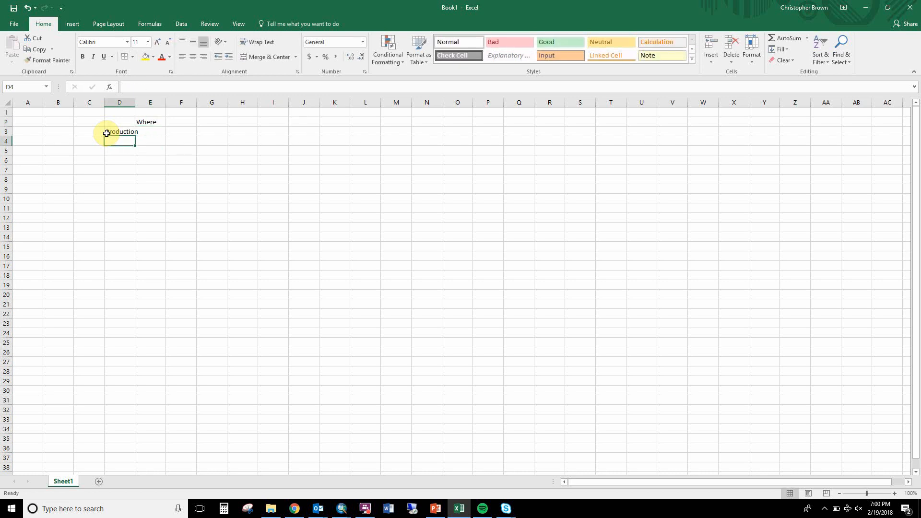
text(Refining)
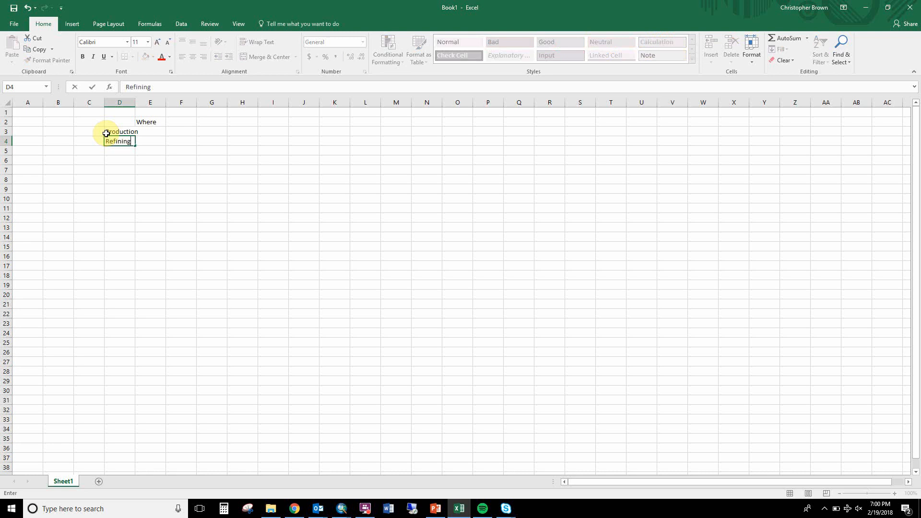
key(Return)
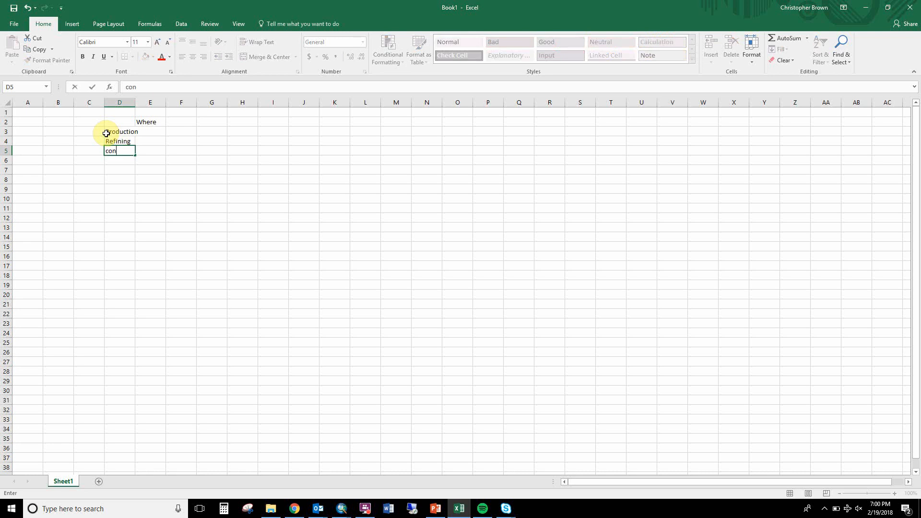
text(Consumption)
click(106, 133)
double_click(135, 101)
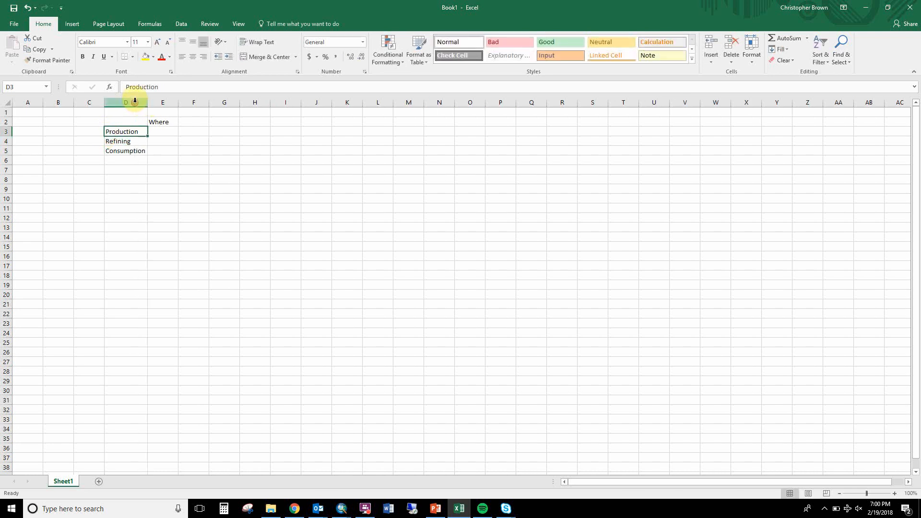
Enter China as the production location and "malasaia, mongolia" as the refining locations, and fit column E to its contents.
key(Right)
text(China)
key(Return)
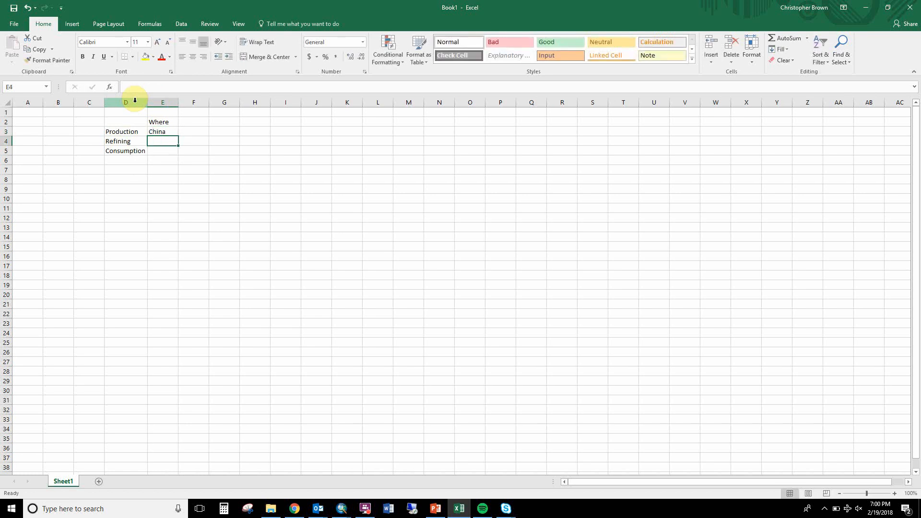
text(malas)
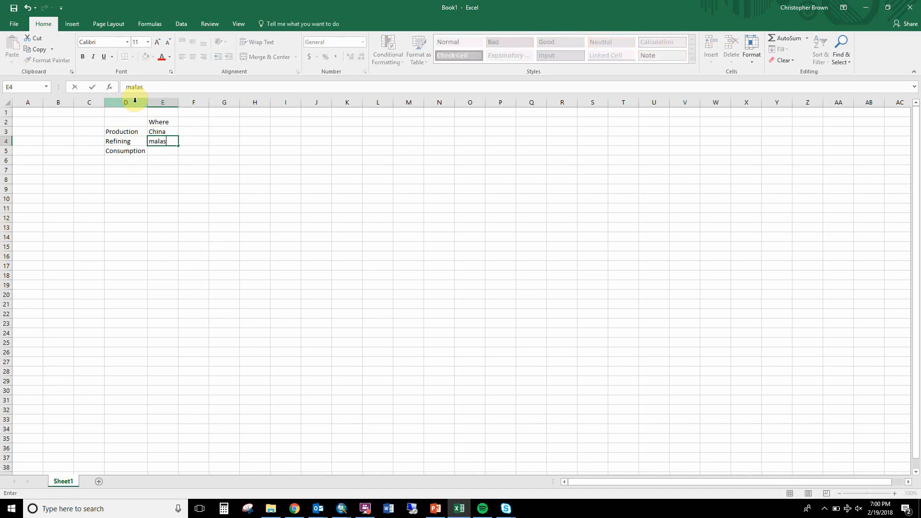
text(aia, mongolia)
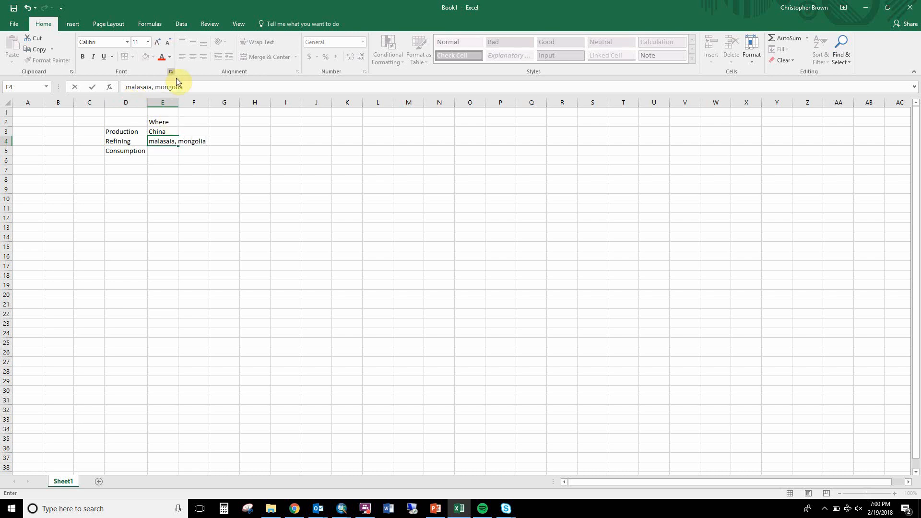
double_click(178, 103)
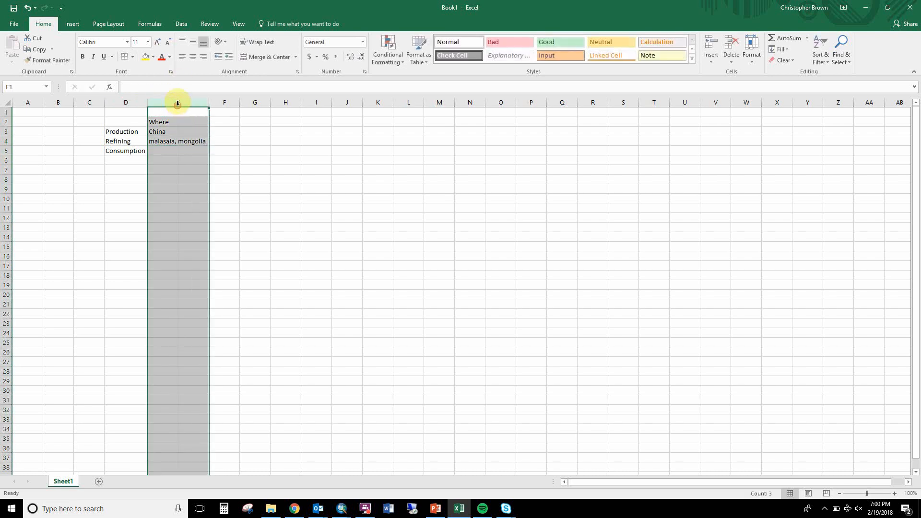
click(175, 130)
Arrange the Wikipedia article and the Excel workbook side by side and bring up the article's Outside of China section.
drag(639, 10, 920, 96)
click(165, 130)
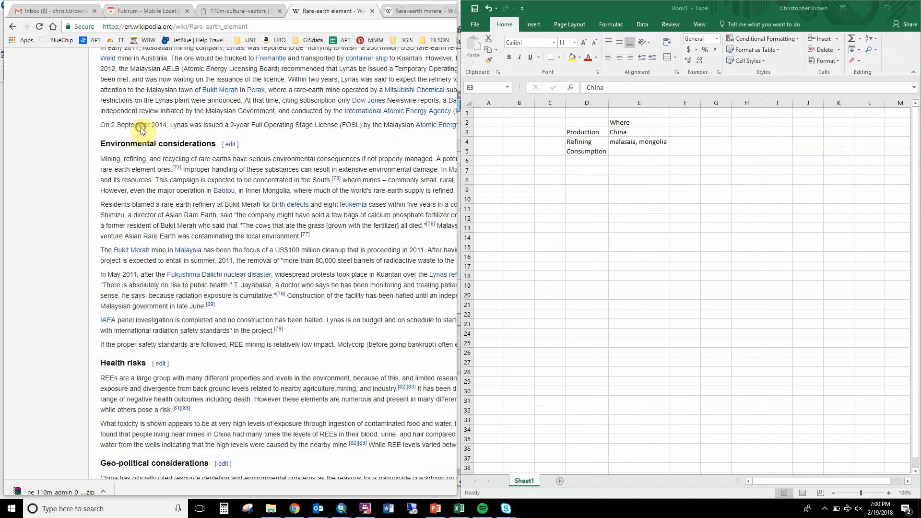
drag(456, 197, 456, 263)
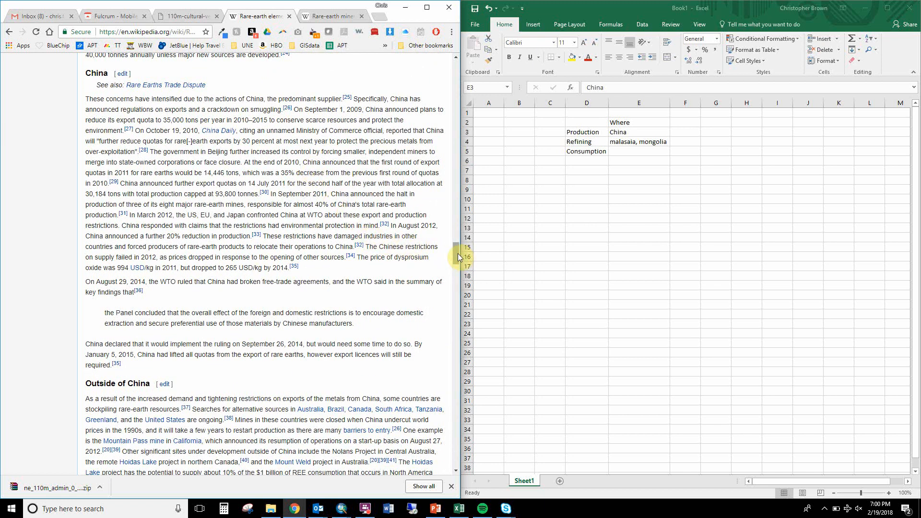
drag(456, 253, 456, 272)
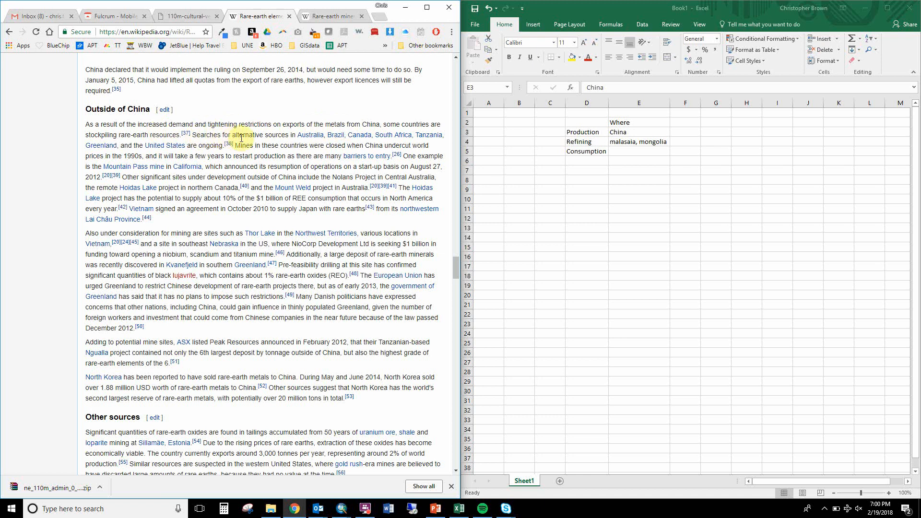
Add the row label Alternatives in D6, below Consumption.
click(577, 167)
click(577, 165)
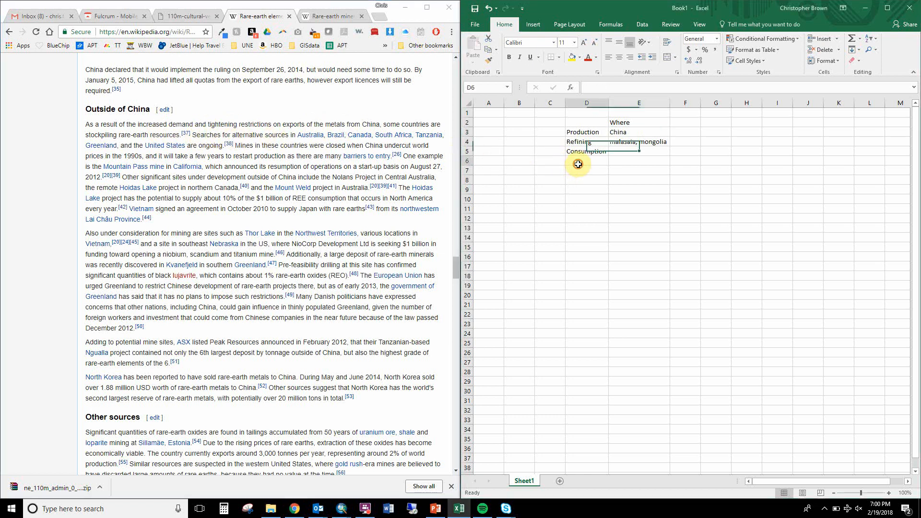
text(Alternatives)
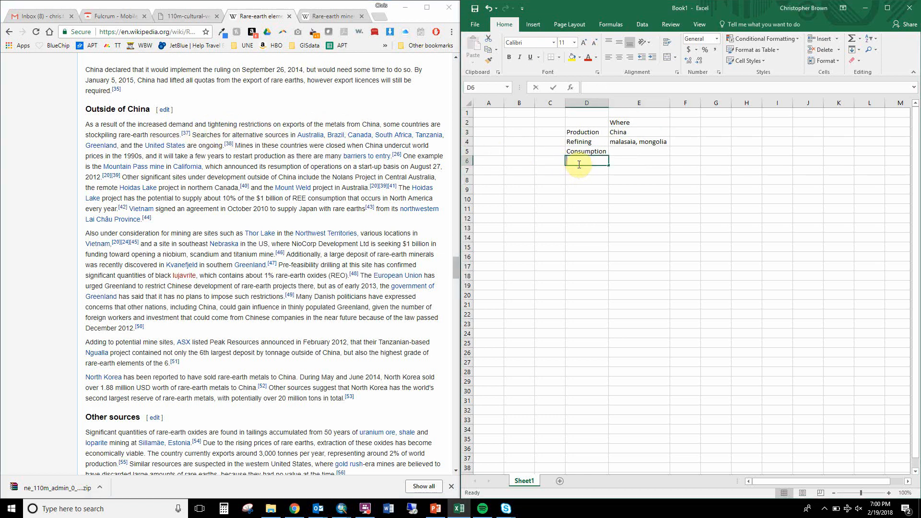
key(Tab)
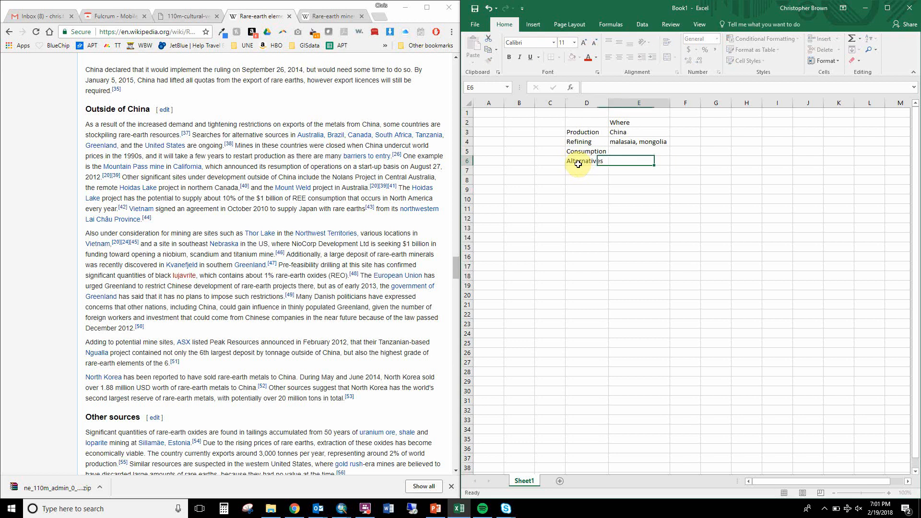
Enter "Australia, Brazil, Canada, South Africa, Tanzania, Greenland, USA" in E6 as the alternative source countries.
key(BackSpace)
text(Australia, Brazil)
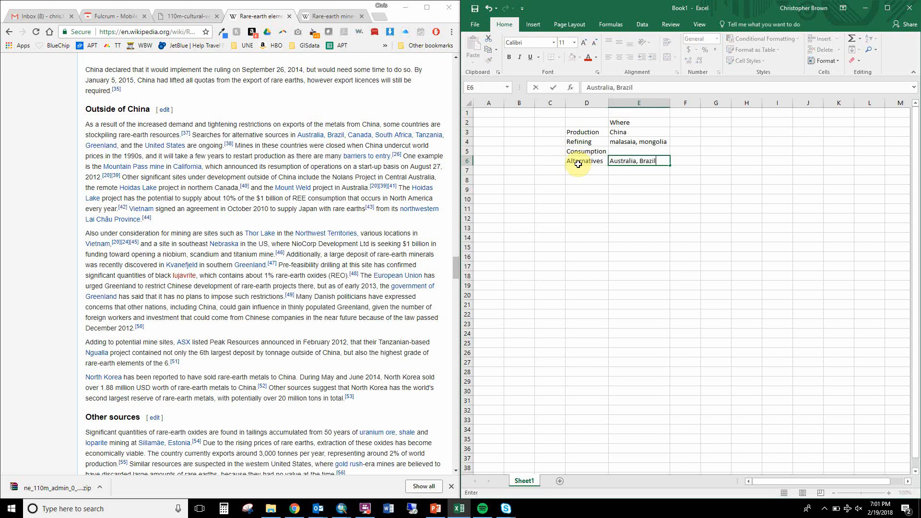
text(, Canada, South Africa, Tan)
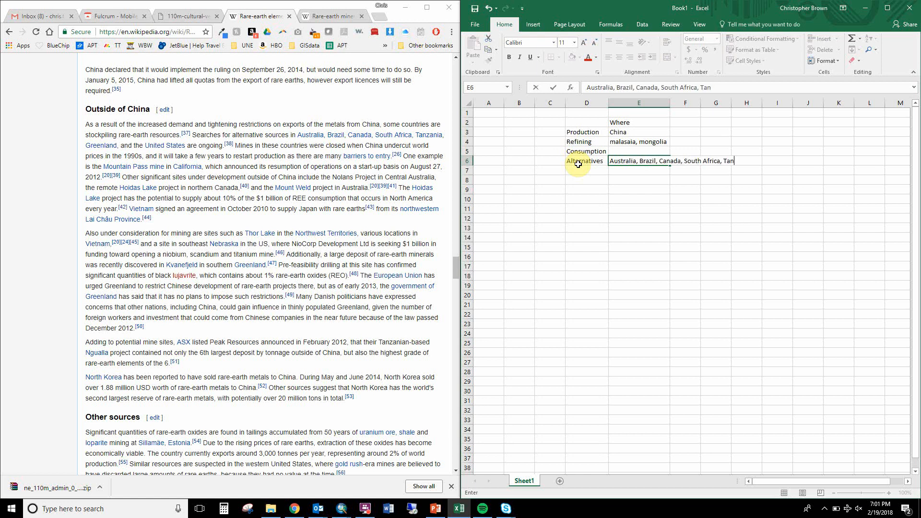
text(zania, Greenland)
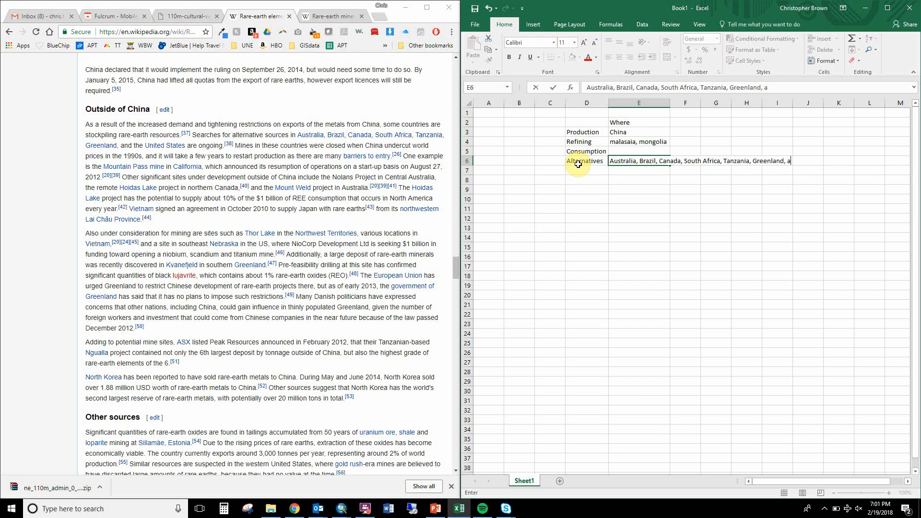
text(, USA)
key(Return)
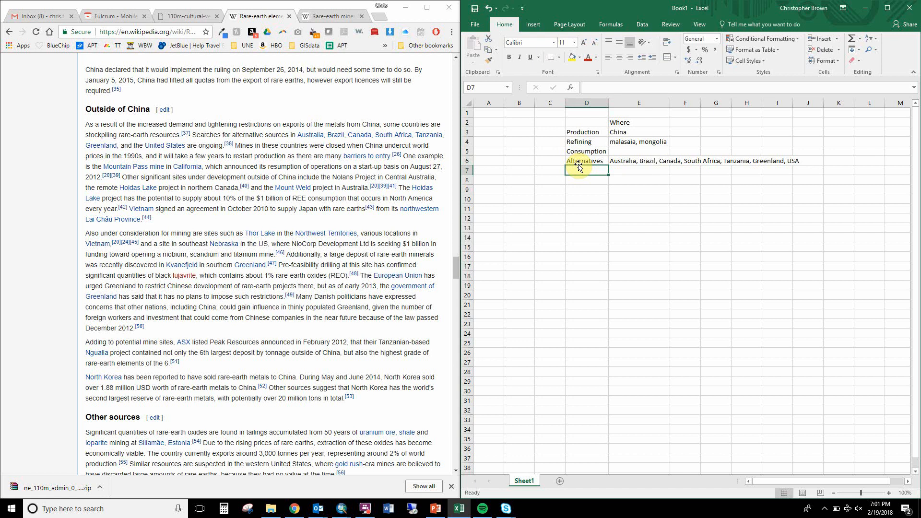
Add the trade-flow note "Vitenam --> Japan" in D8, below the table.
key(Down)
text(Vitenam)
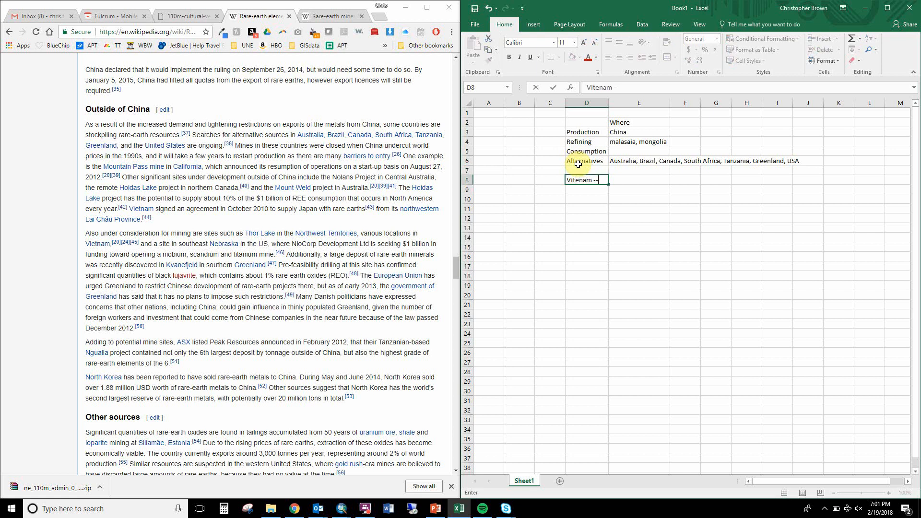
text( --> Jam)
text(an)
key(Return)
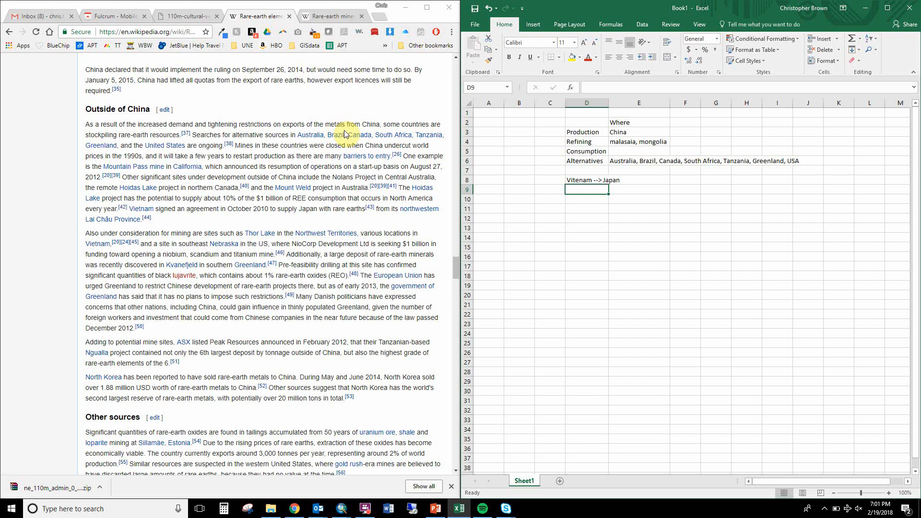
Switch to the untitled ArcMap document and add the ne_110m_admin_0_countries_lakes layer from the GIS162 CommoditiesMapSample folder.
click(342, 508)
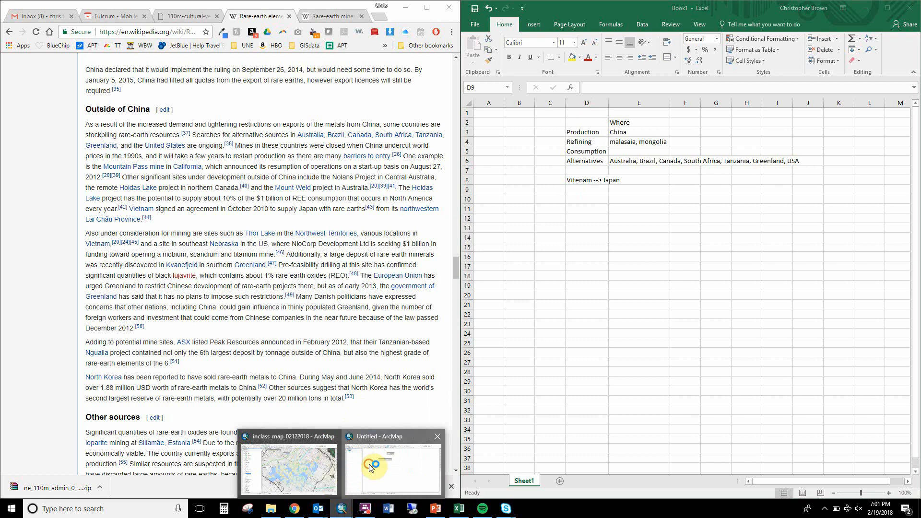
click(371, 468)
click(643, 130)
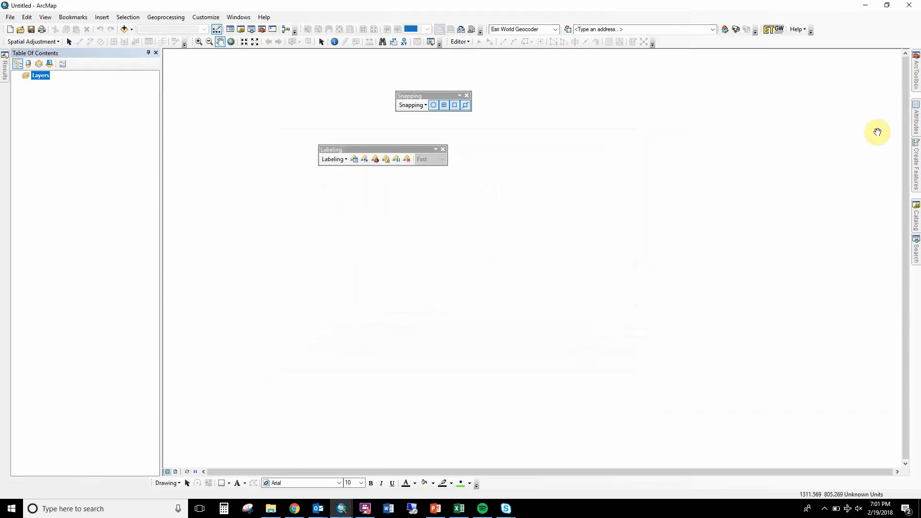
click(917, 209)
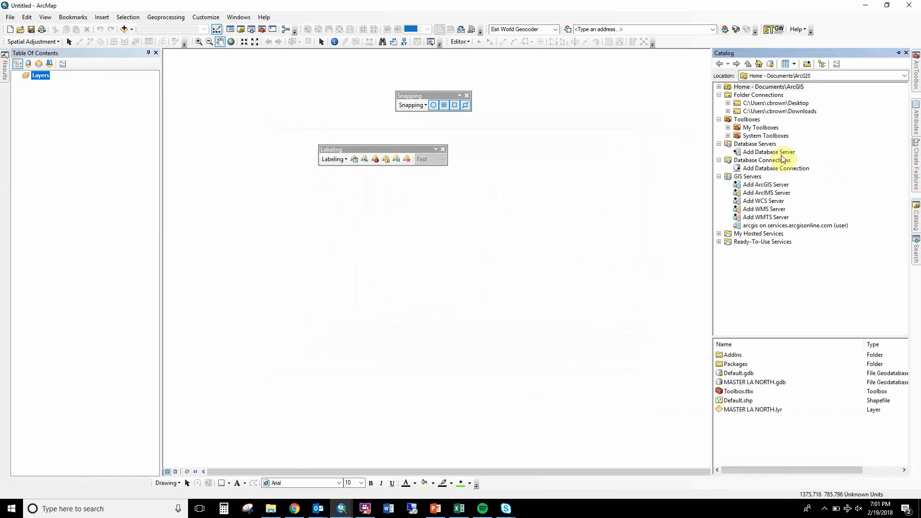
click(727, 103)
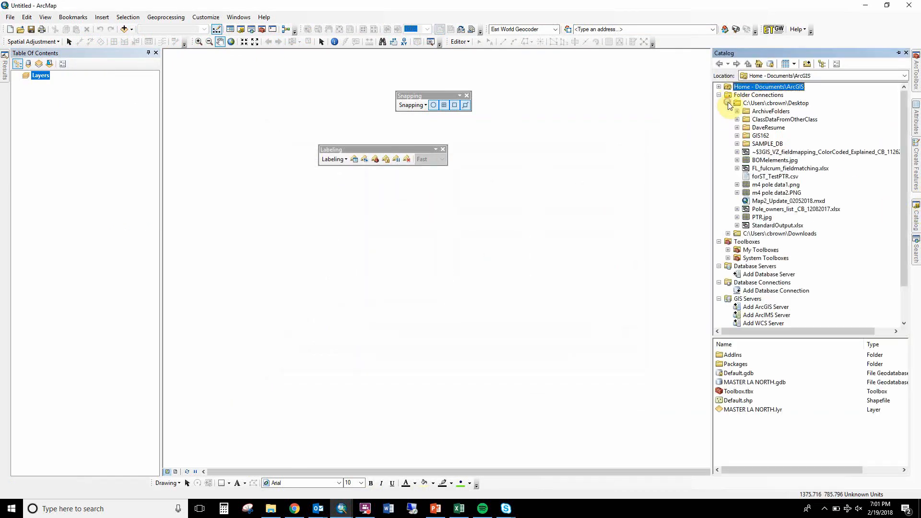
click(737, 135)
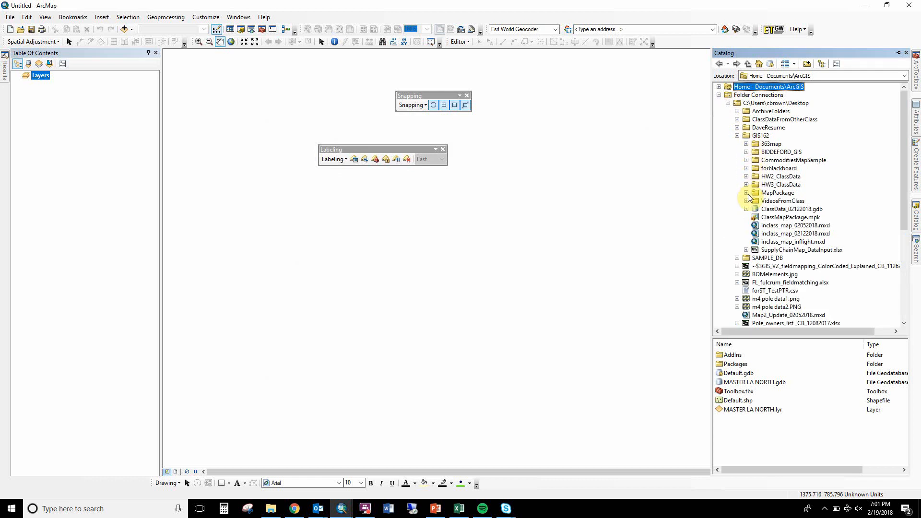
click(746, 160)
click(774, 168)
drag(774, 168, 555, 205)
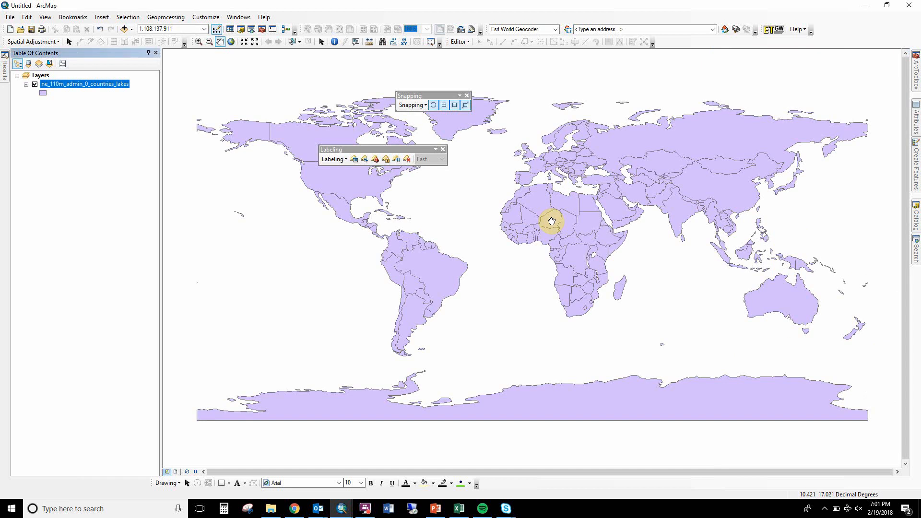
Build and apply a definition query on the countries layer reading "SOVEREIGNT" = 'Antarctica'.
double_click(104, 85)
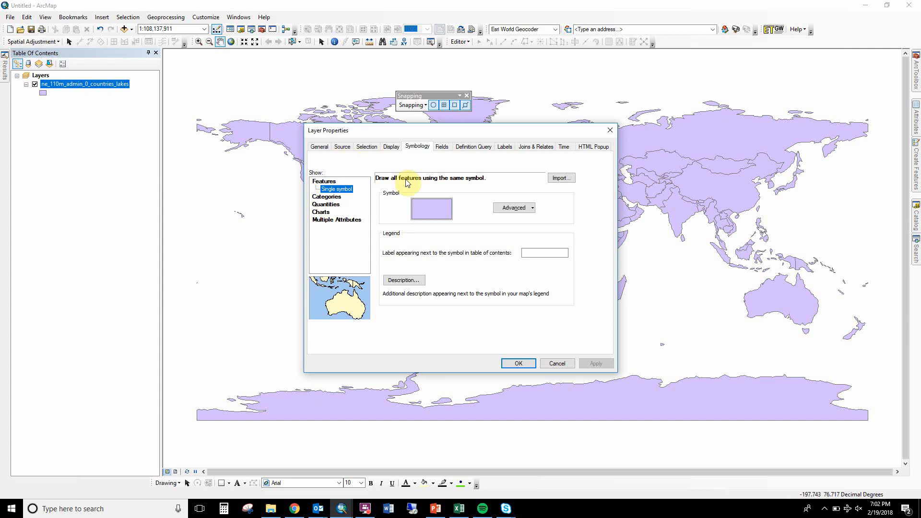
click(470, 149)
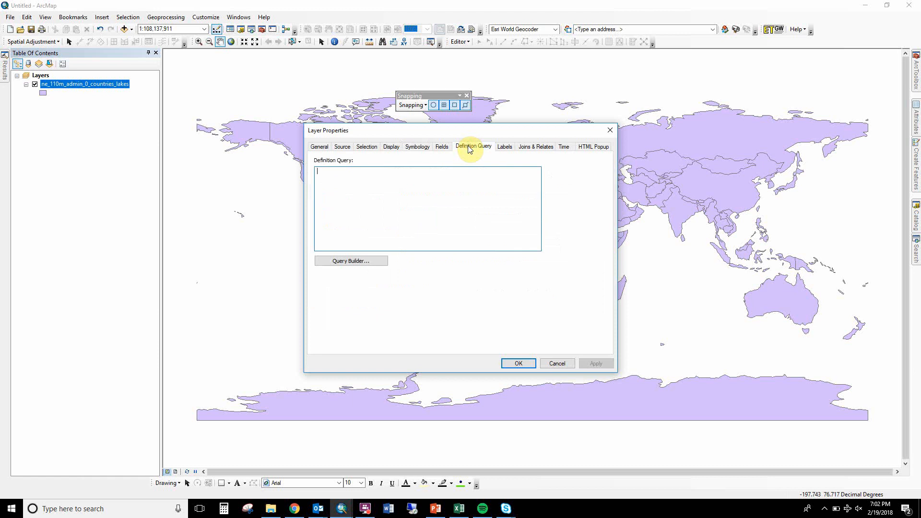
click(356, 266)
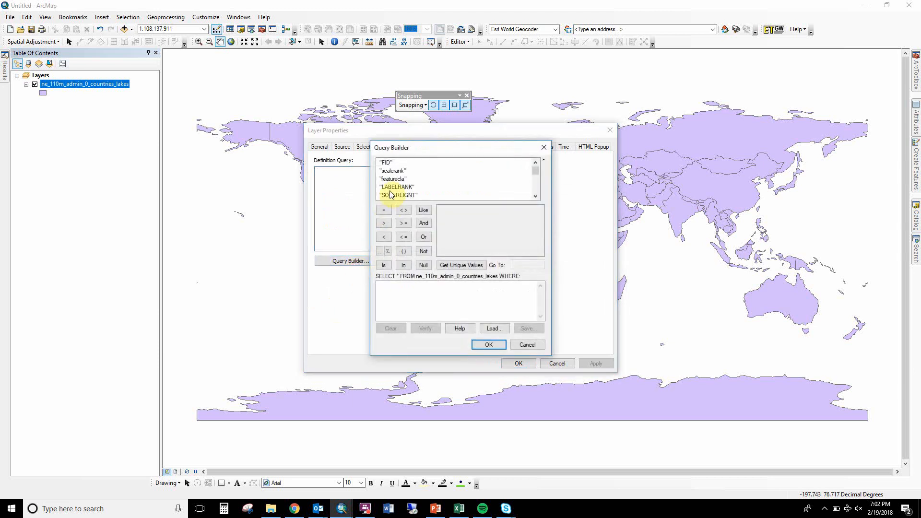
click(535, 195)
click(535, 195)
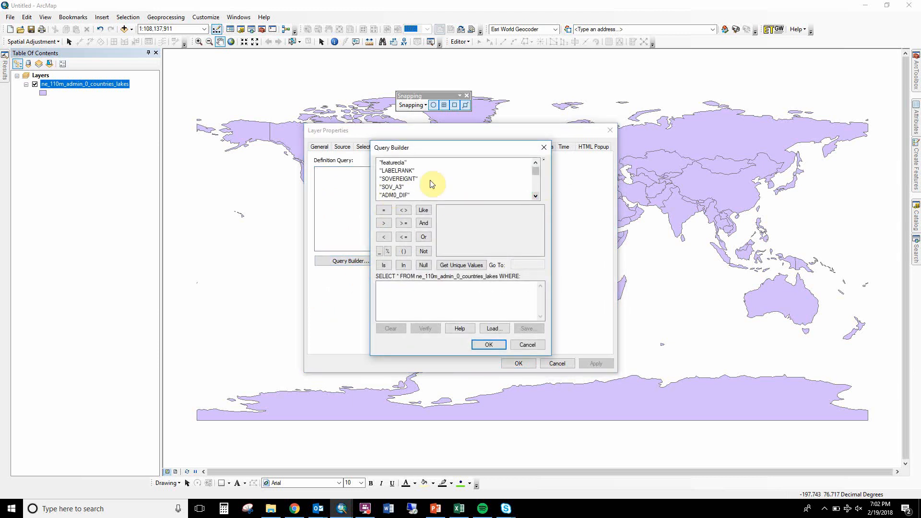
double_click(405, 181)
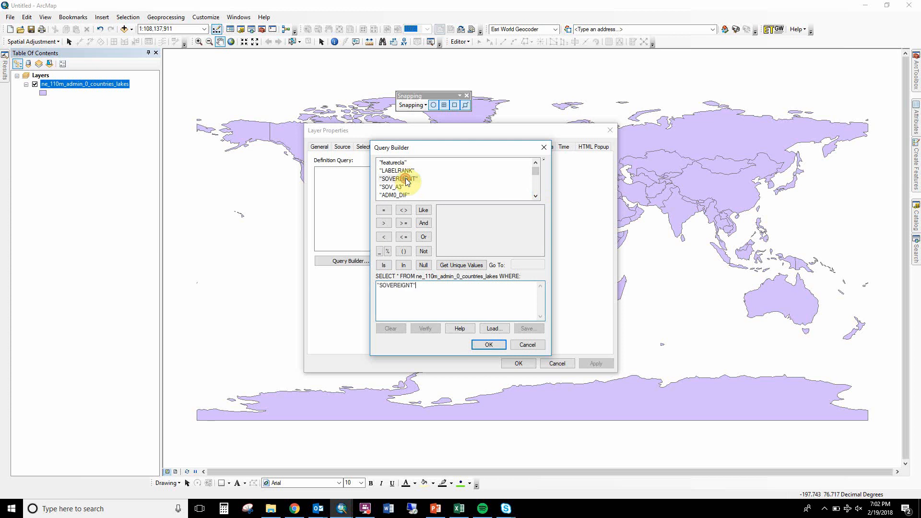
click(383, 210)
click(452, 263)
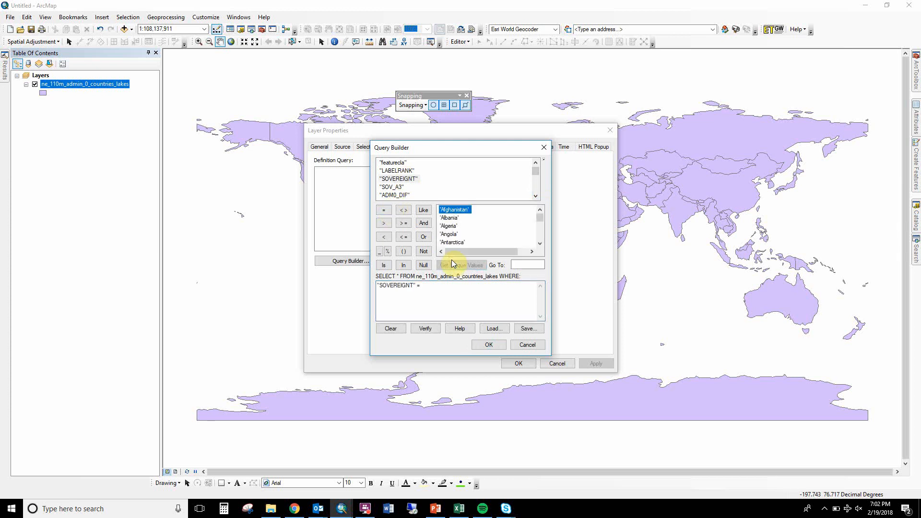
click(523, 264)
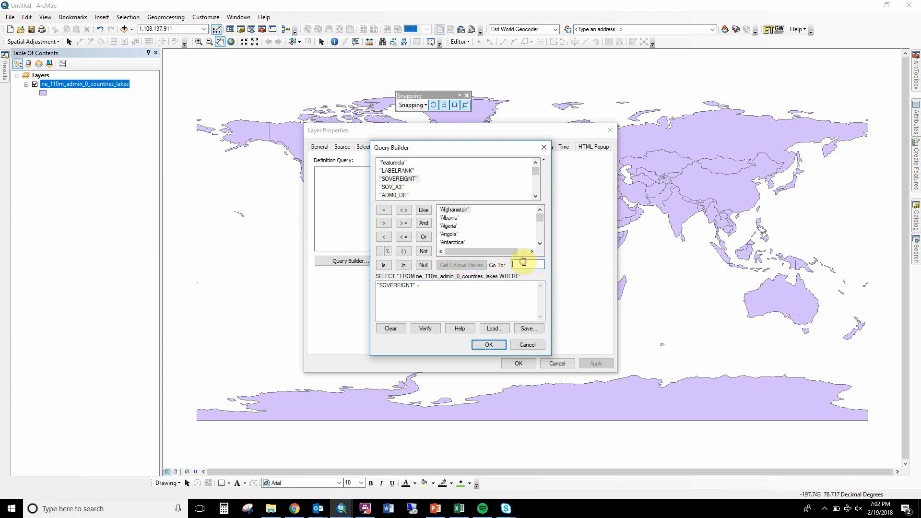
double_click(465, 241)
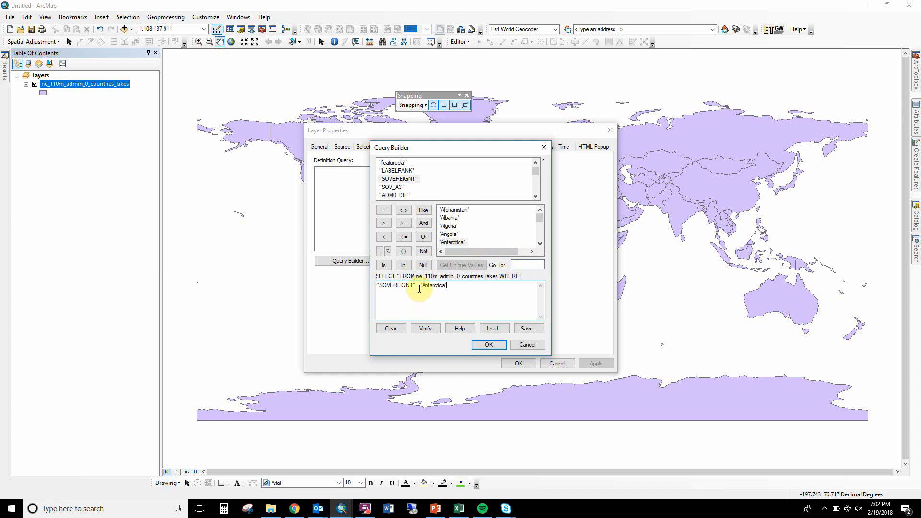
click(489, 344)
click(518, 363)
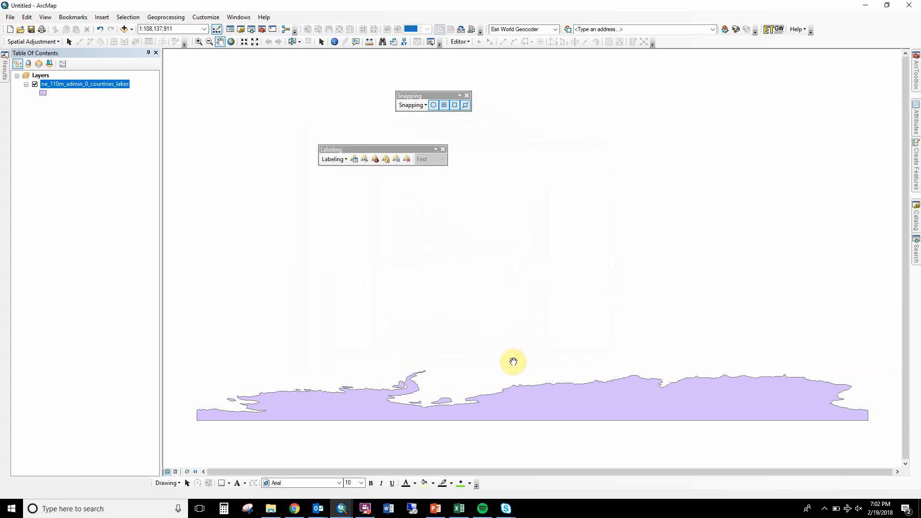
Change the operator in the countries layer's definition query to <> so that Antarctica is excluded, and apply it.
double_click(104, 84)
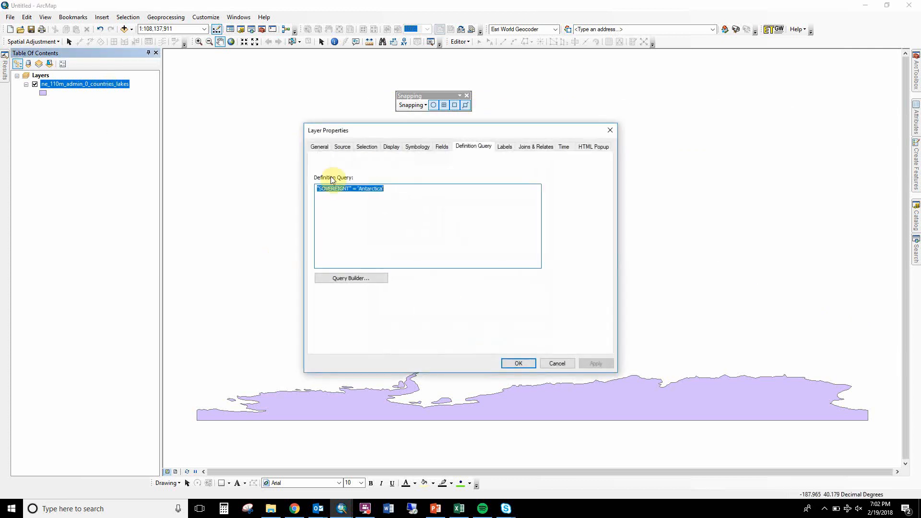
click(355, 189)
key(BackSpace)
text(><)
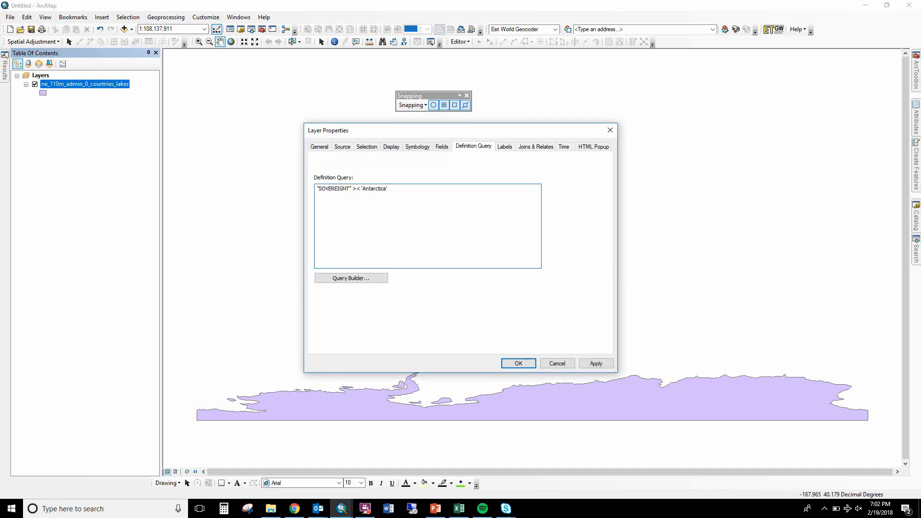
key(BackSpace)
key(BackSpace)
text(<>)
click(586, 364)
click(518, 362)
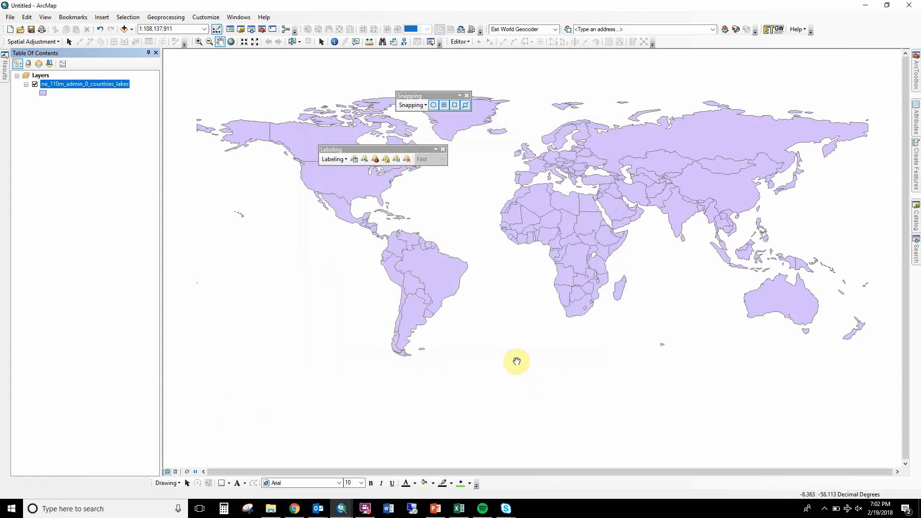
Open the countries layer's attribute table, then resize and reposition its window so the first columns and more rows fit on screen.
drag(508, 274, 492, 309)
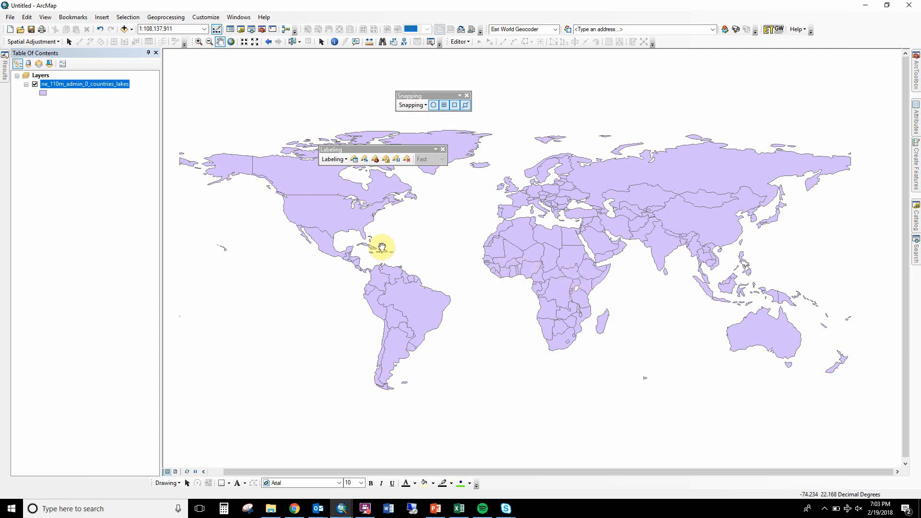
right_click(89, 84)
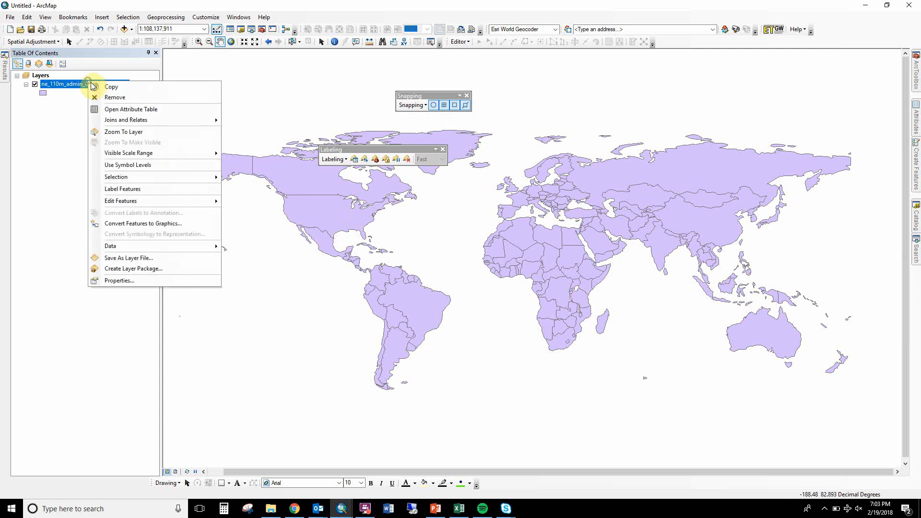
click(110, 111)
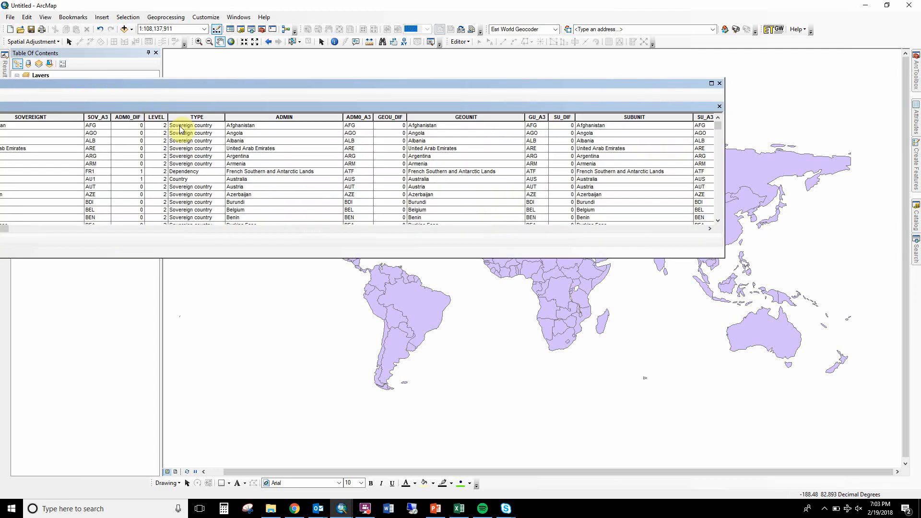
drag(252, 84, 377, 82)
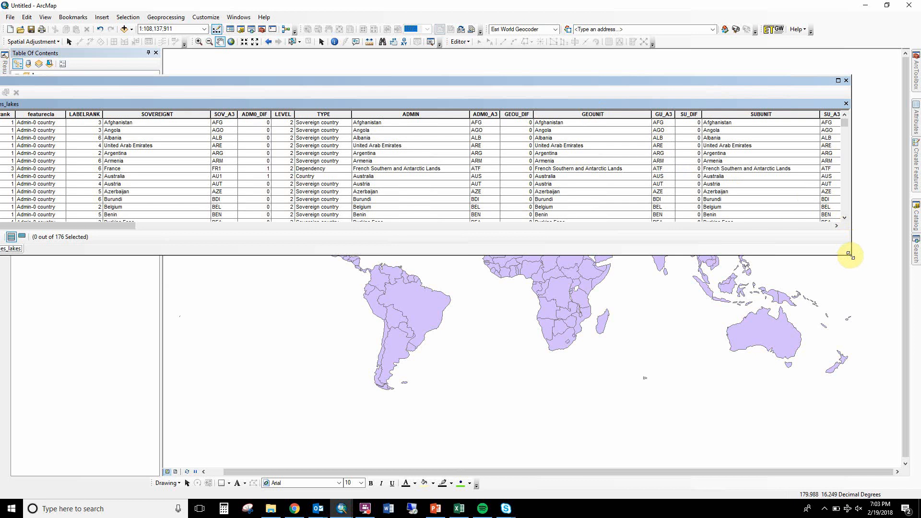
drag(848, 258, 450, 448)
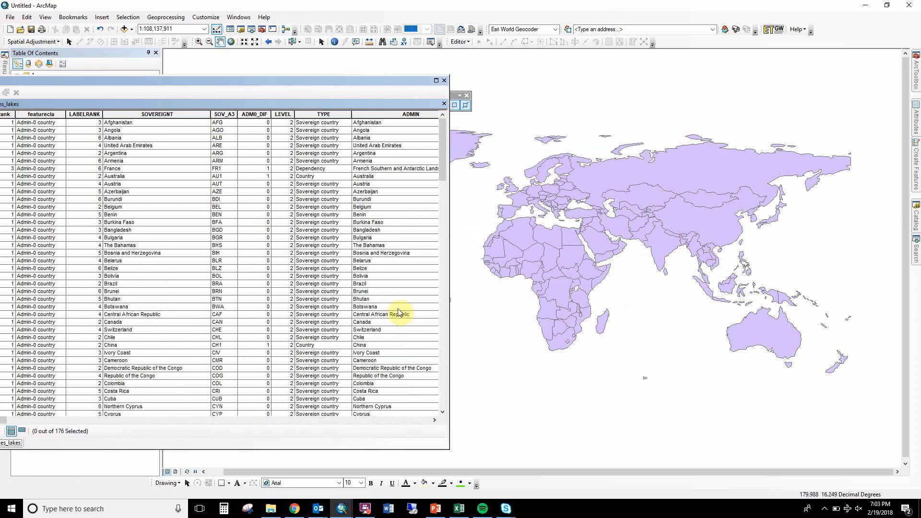
drag(258, 79, 483, 82)
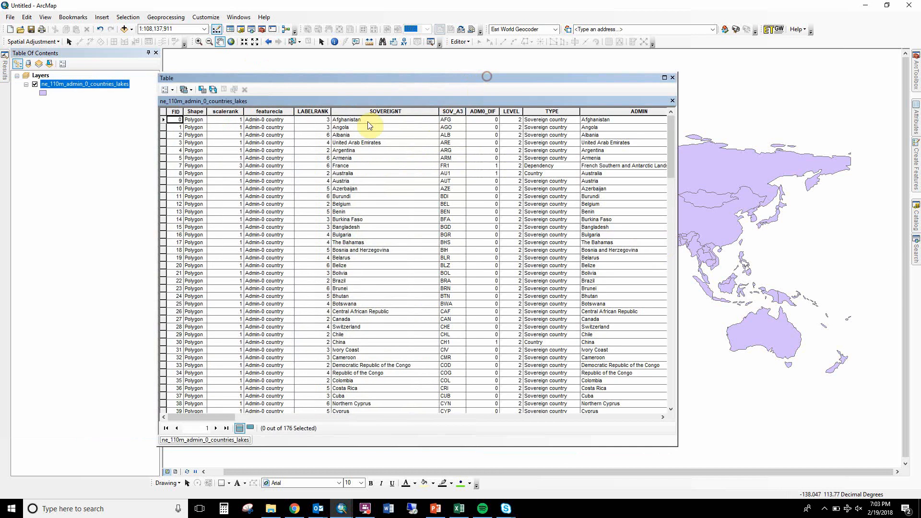
Start adding a text field of length 50 to the countries attribute table and try naming it Consumption.
click(169, 90)
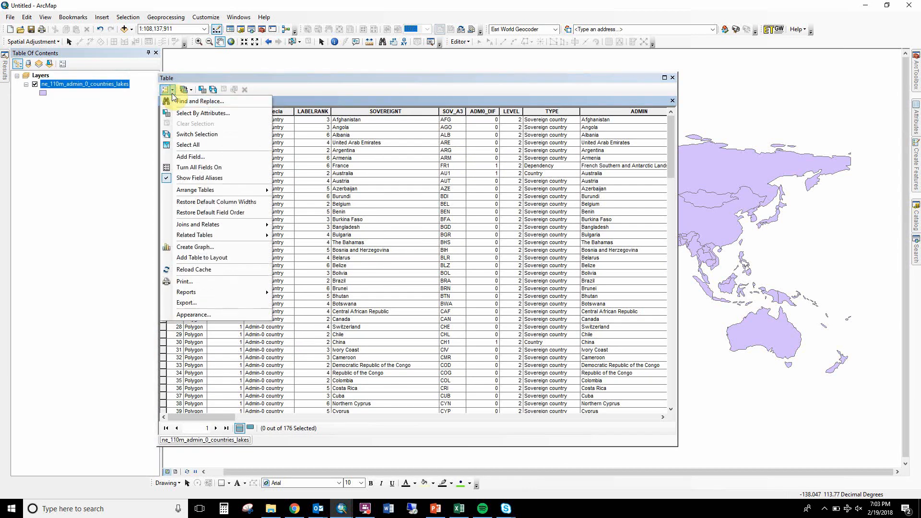
click(209, 157)
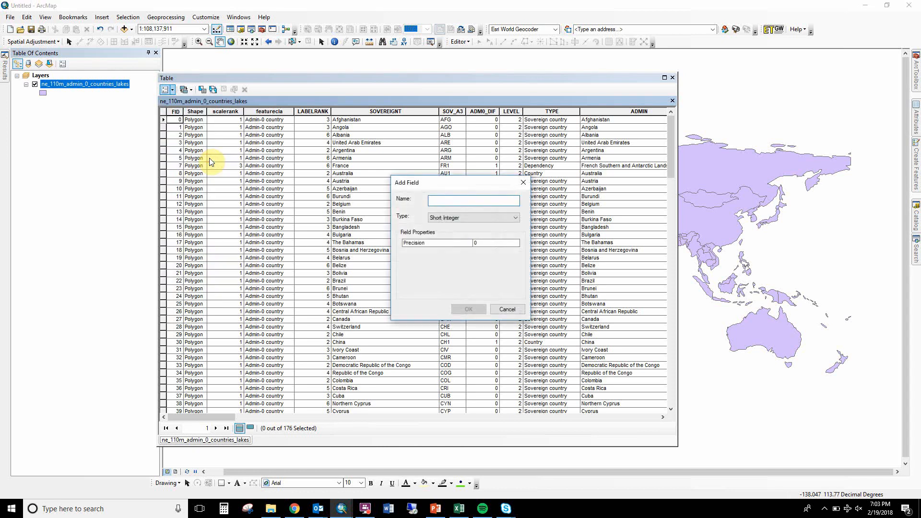
click(451, 219)
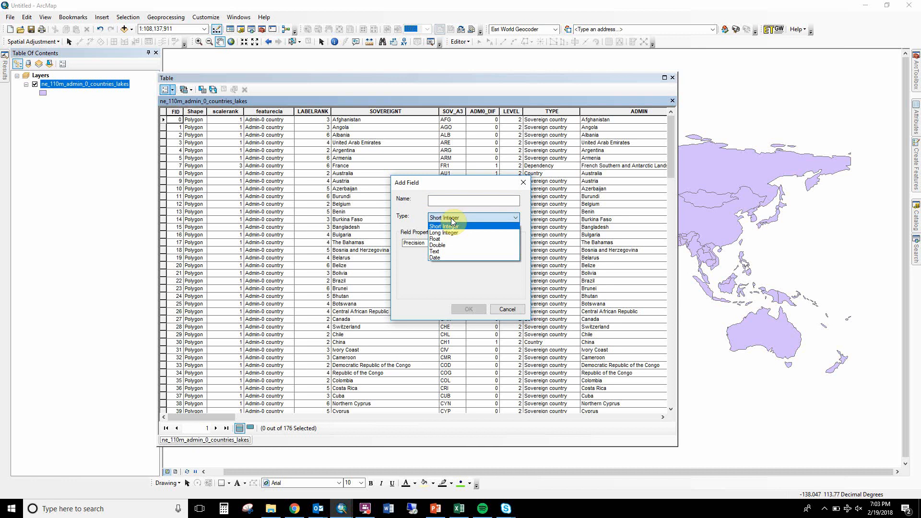
click(448, 252)
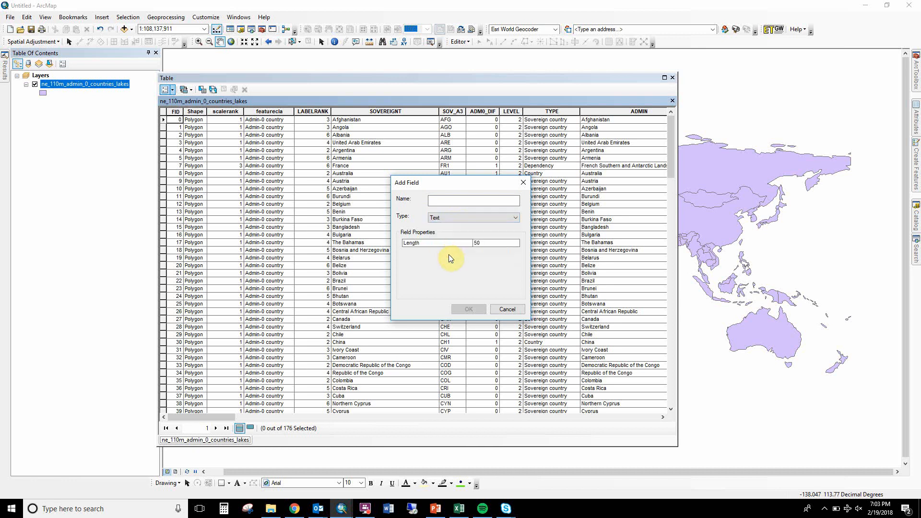
click(458, 200)
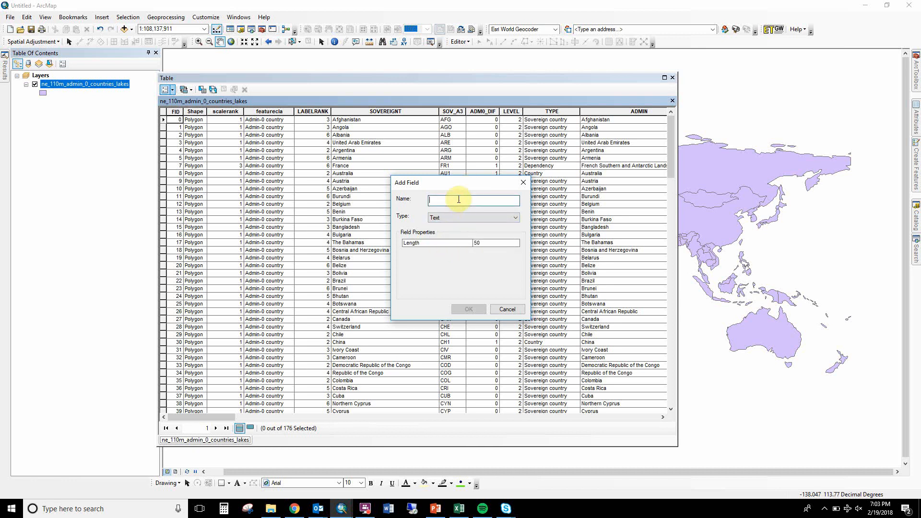
text(Consumption)
key(Return)
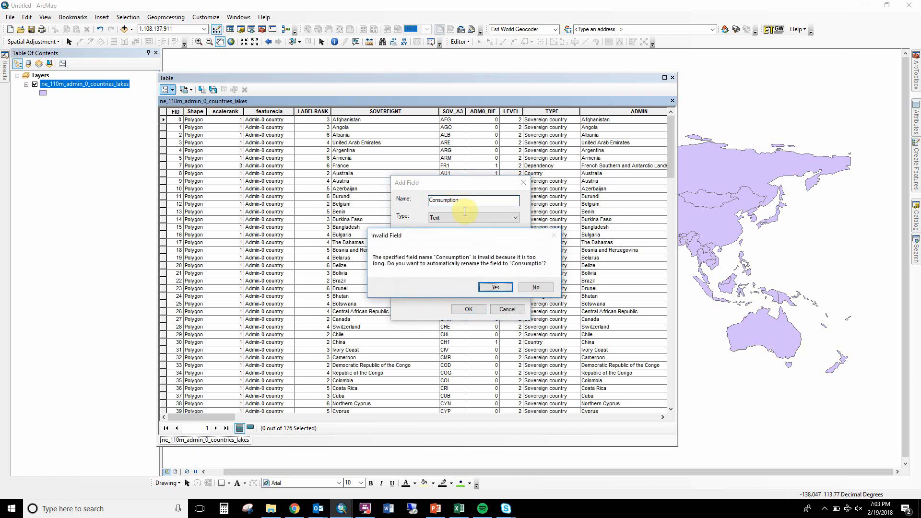
click(536, 287)
Shorten the new text field's name to CNSMPTN and add it to the countries table.
click(465, 199)
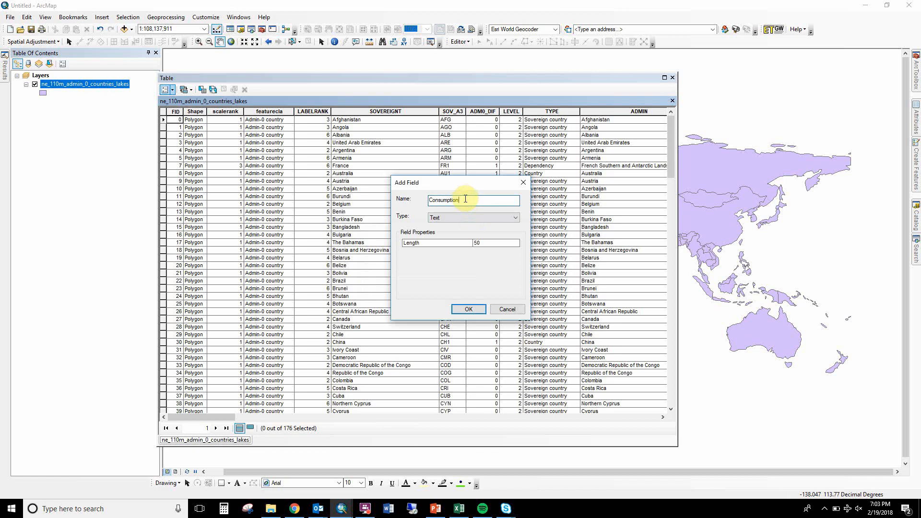
drag(466, 199, 402, 199)
text(CNSMPTN)
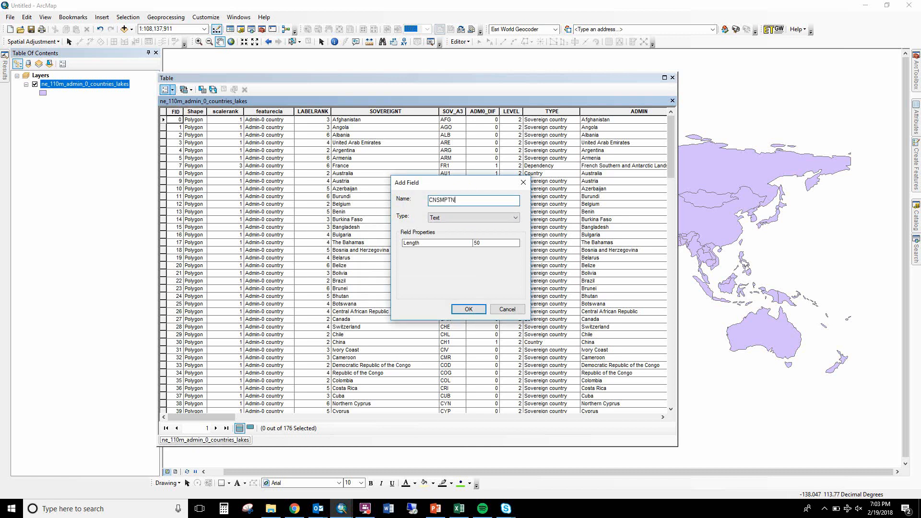
click(468, 309)
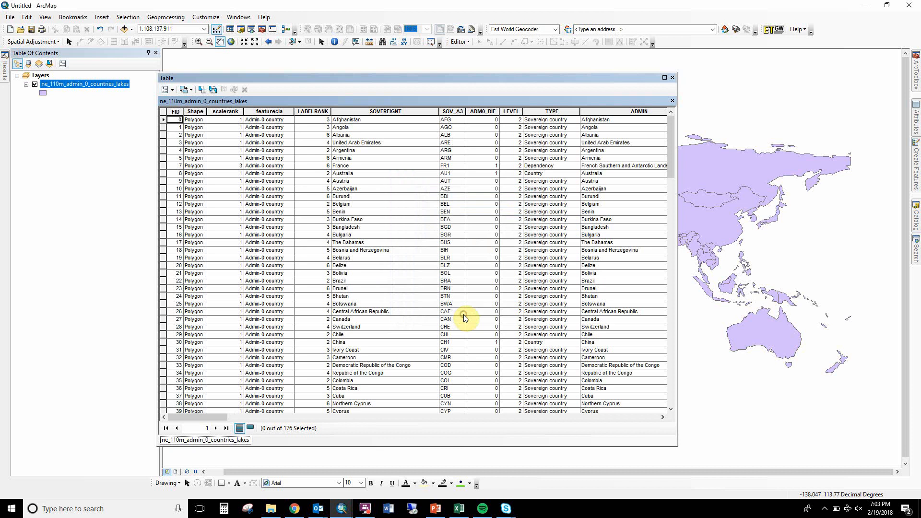
Look through the attribute table's columns up to the new CNSMPTN field and return to the first columns.
click(660, 417)
click(657, 418)
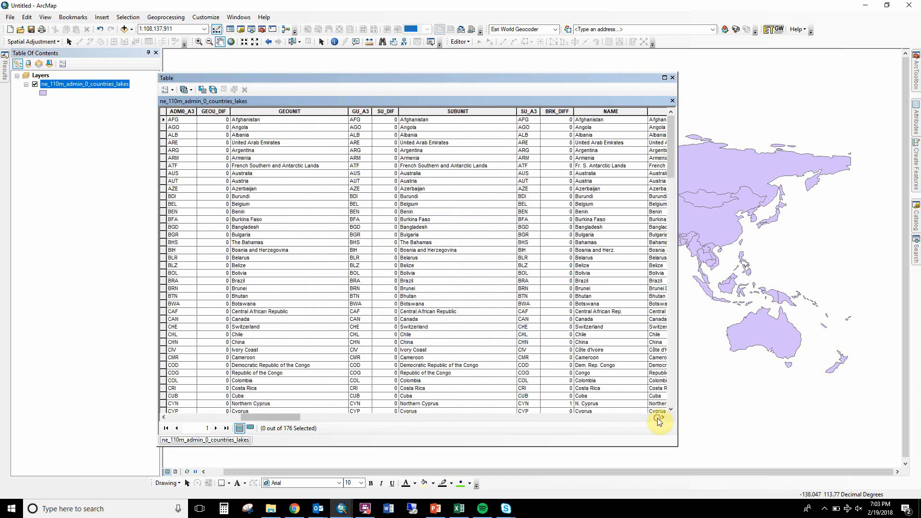
click(655, 419)
click(656, 419)
click(655, 418)
click(655, 418)
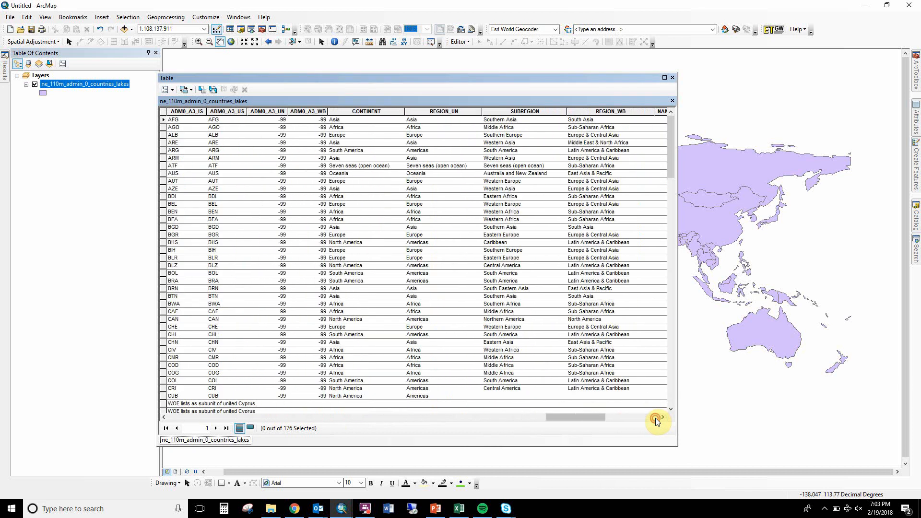
click(655, 419)
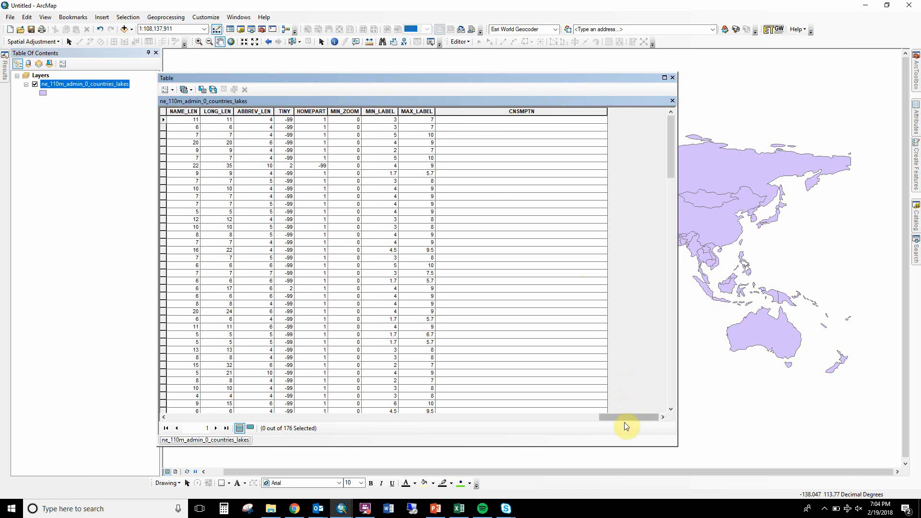
drag(621, 416, 216, 284)
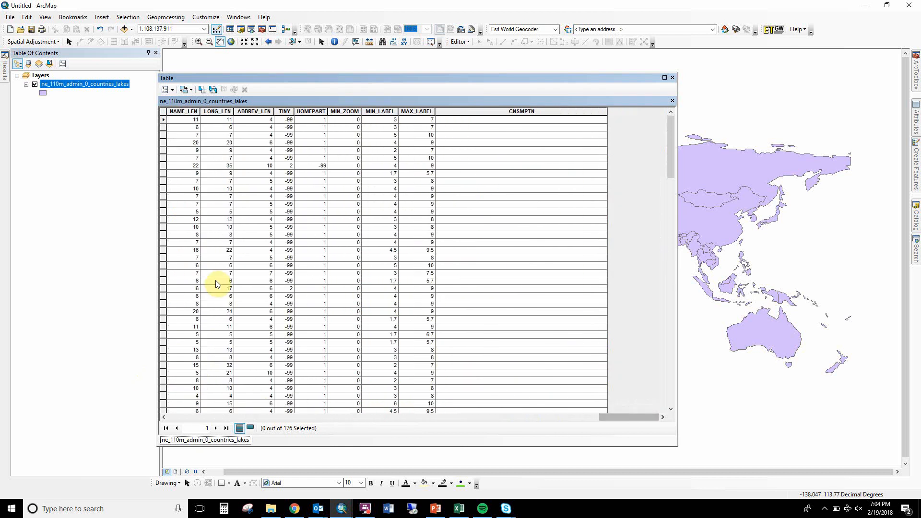
click(185, 418)
click(184, 418)
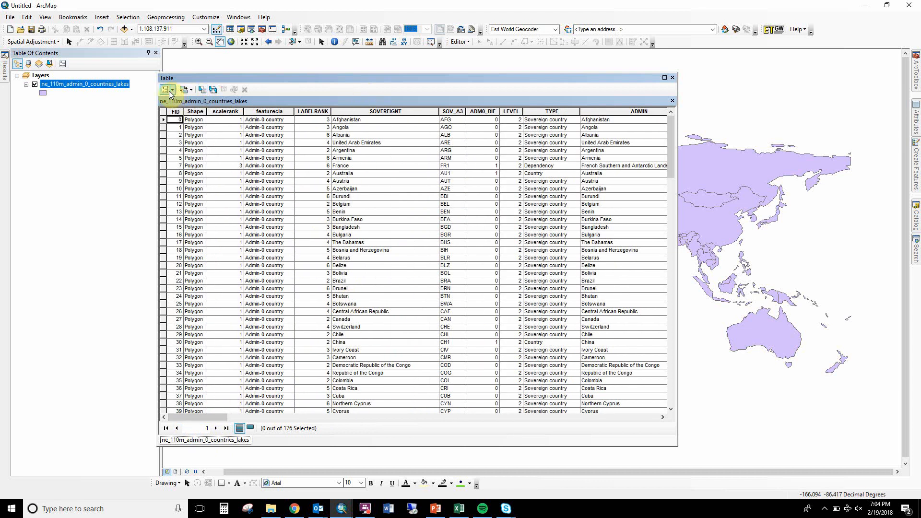
Freeze the SOVEREIGNT column of the countries attribute table.
right_click(422, 113)
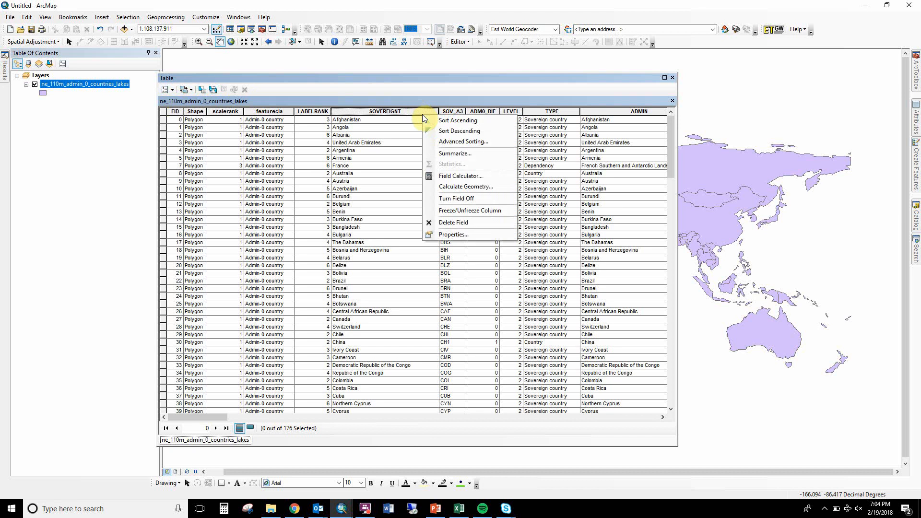
click(448, 211)
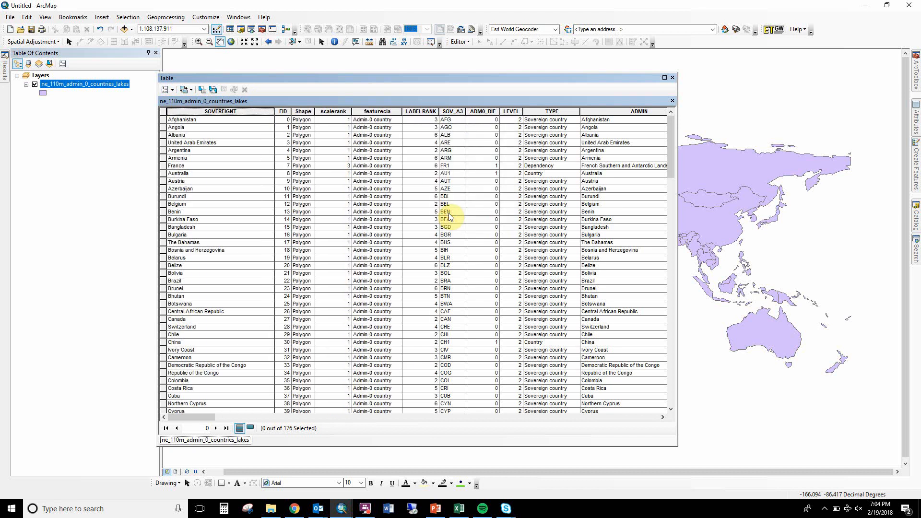
click(235, 181)
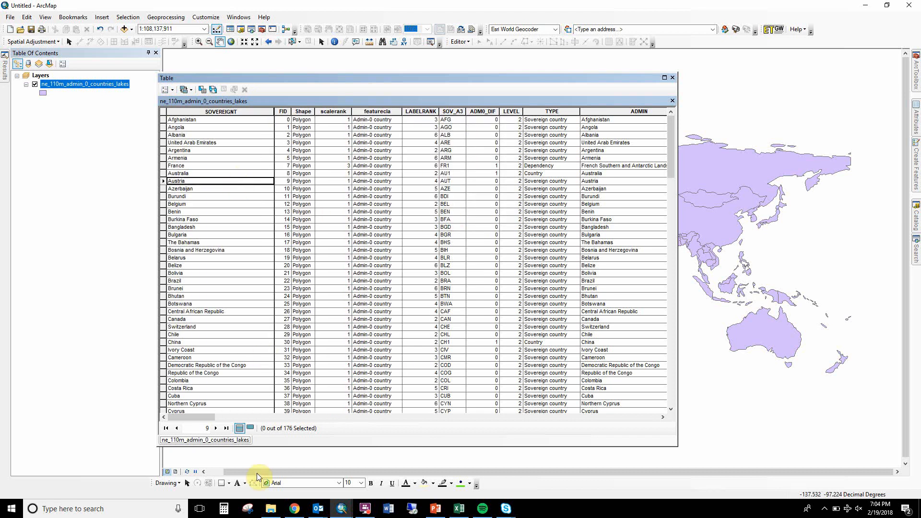
Freeze the CNSMPTN column as well so it sits beside the country names.
drag(202, 417, 663, 422)
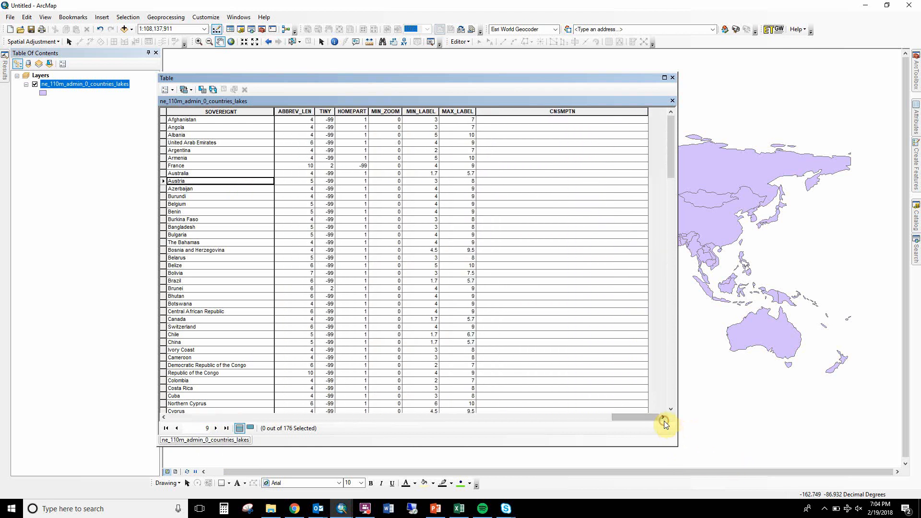
right_click(558, 111)
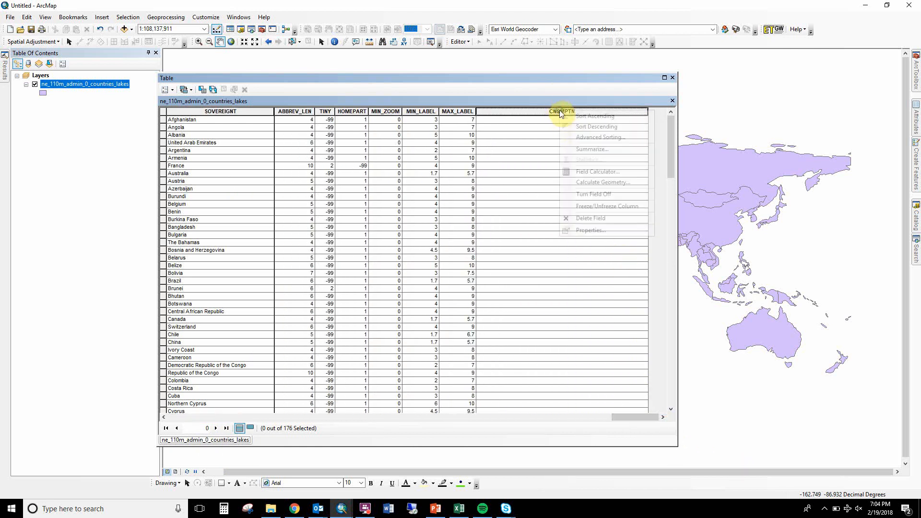
click(585, 207)
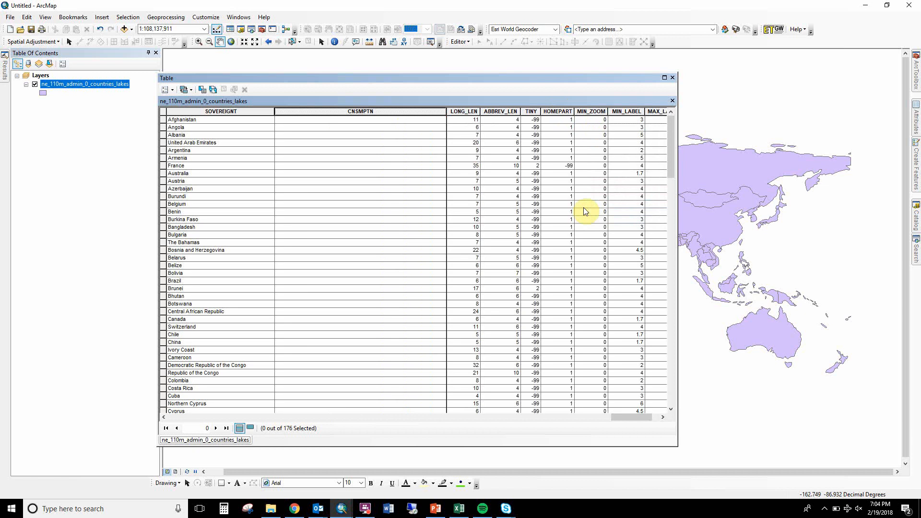
click(335, 150)
key(End)
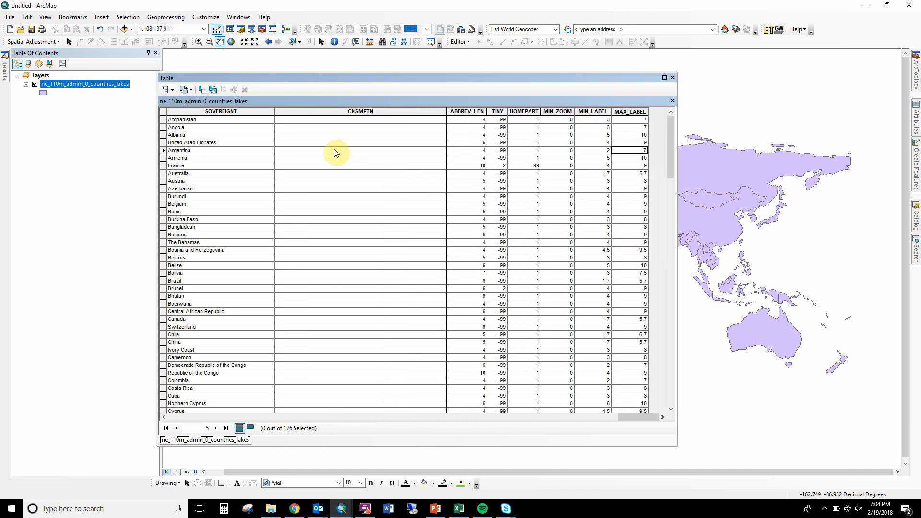
key(Home)
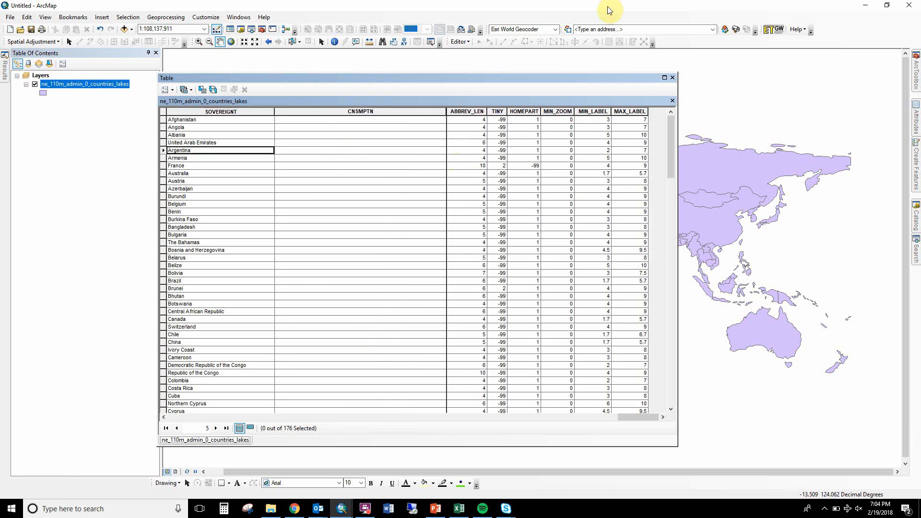
Arrange ArcMap side by side with the Excel workbook, and move and narrow the attribute table window so it clears the spreadsheet.
drag(608, 10, 3, 154)
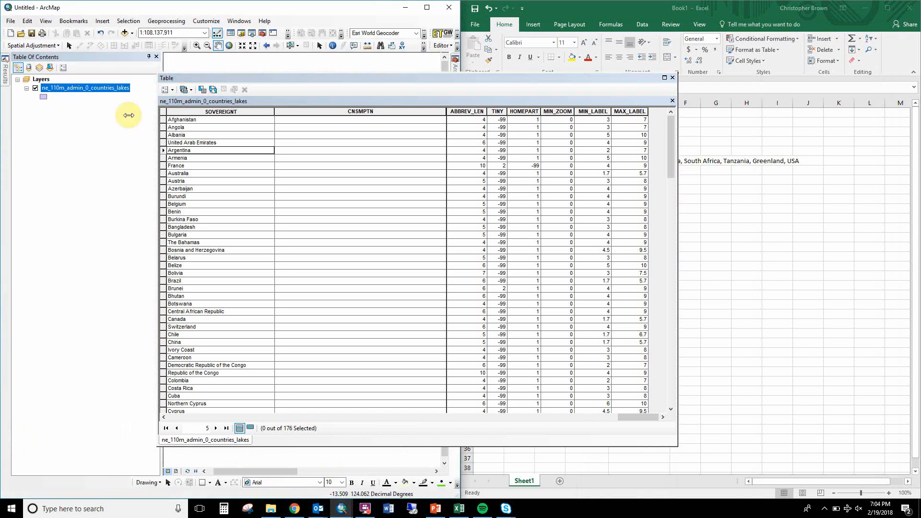
drag(345, 78, 202, 43)
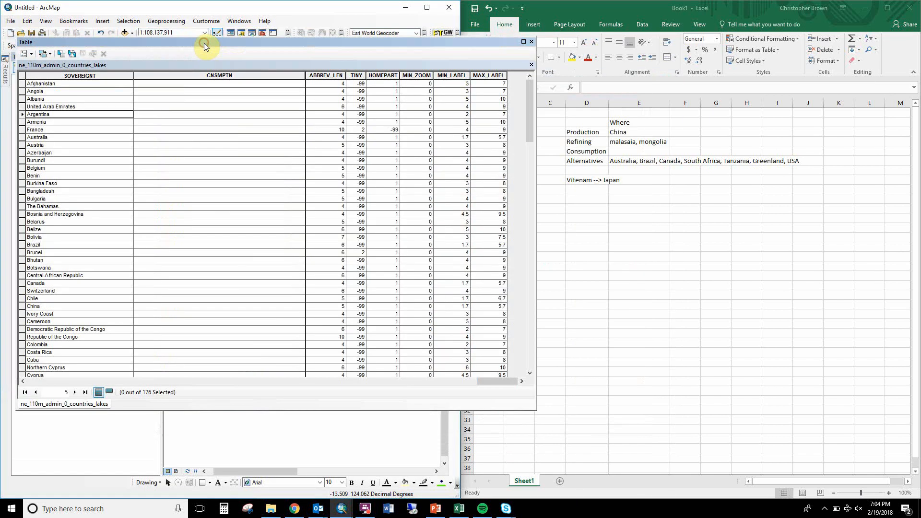
click(537, 213)
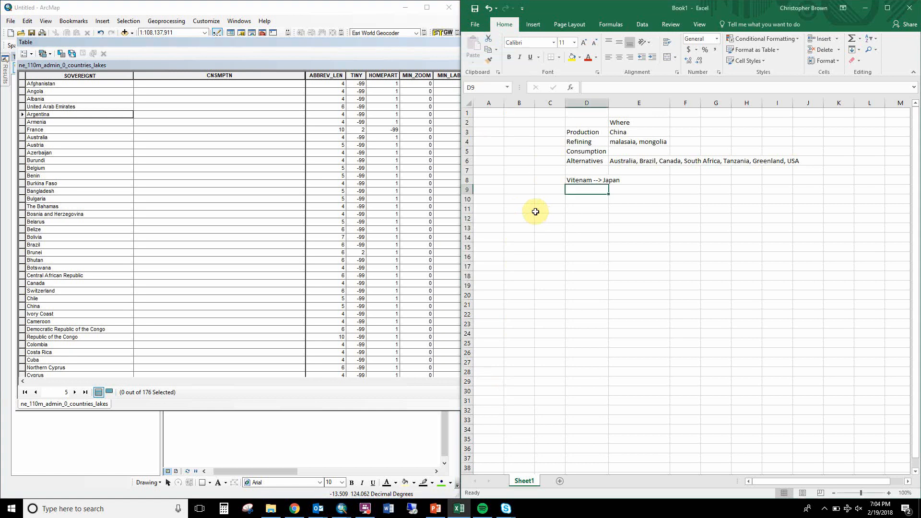
click(442, 190)
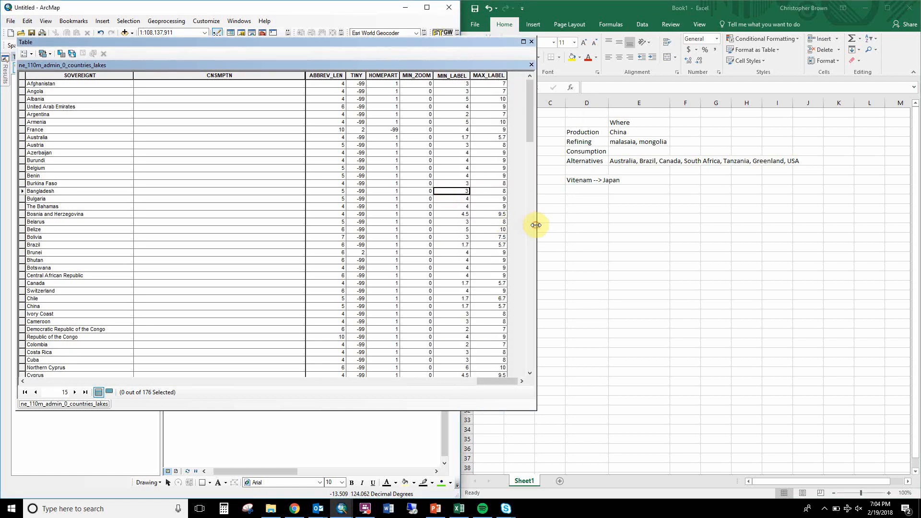
drag(535, 225, 397, 221)
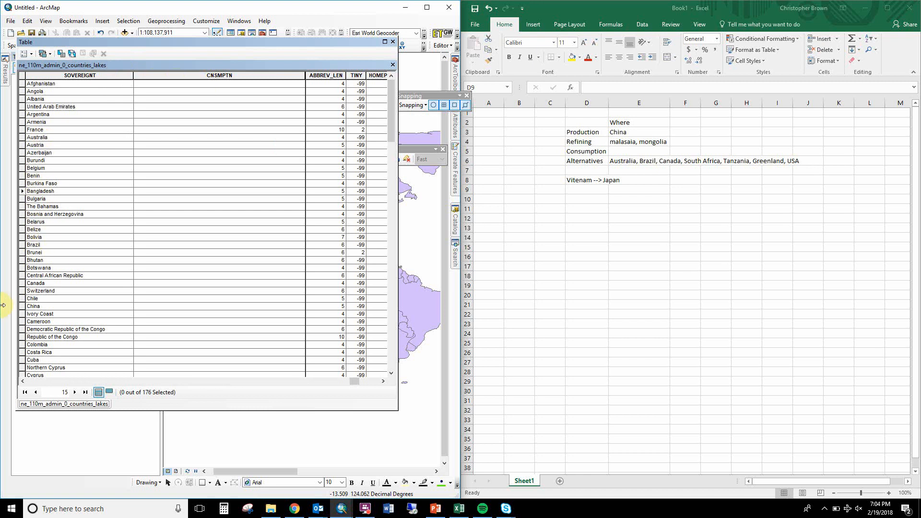
Select the China record and use the Field Calculator to fill its CNSMPTN value with "Production".
click(22, 306)
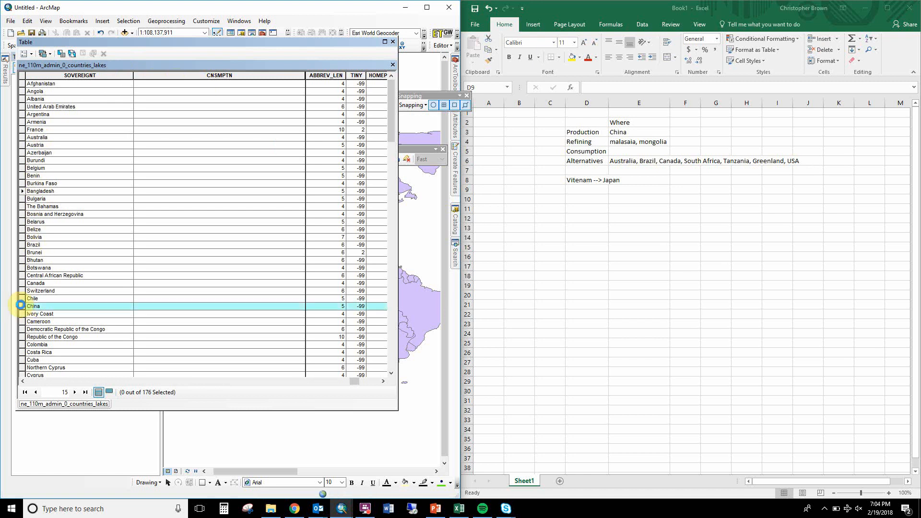
right_click(178, 76)
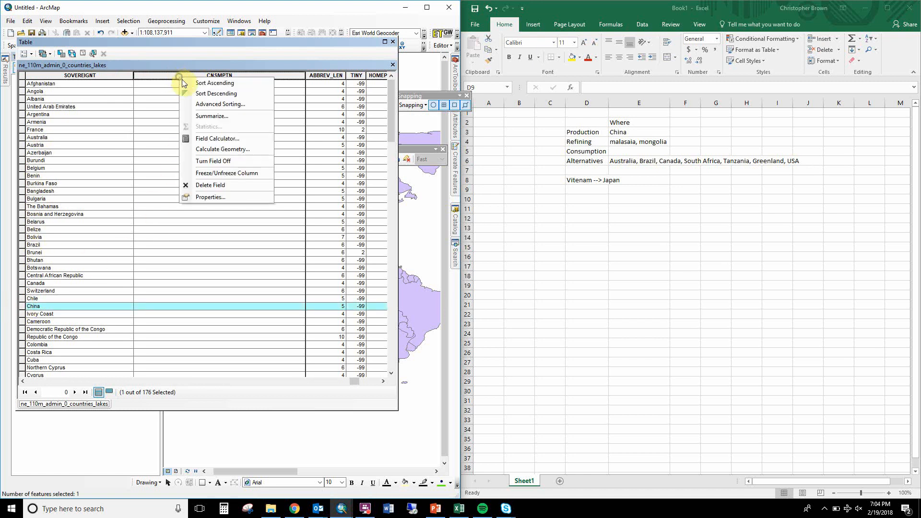
click(218, 143)
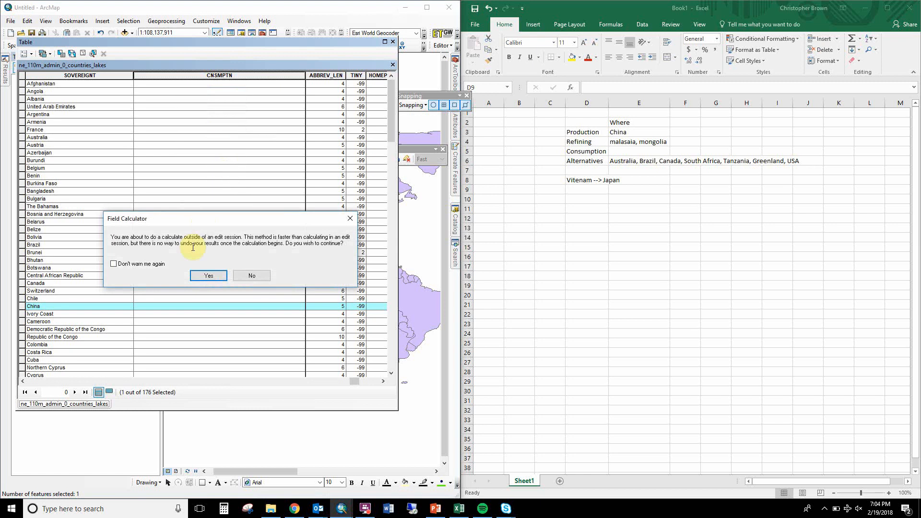
click(221, 274)
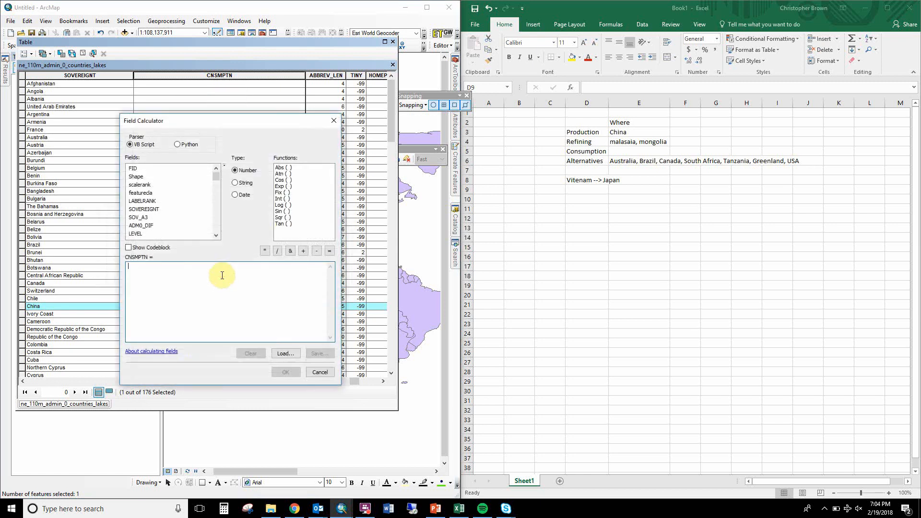
text("Production)
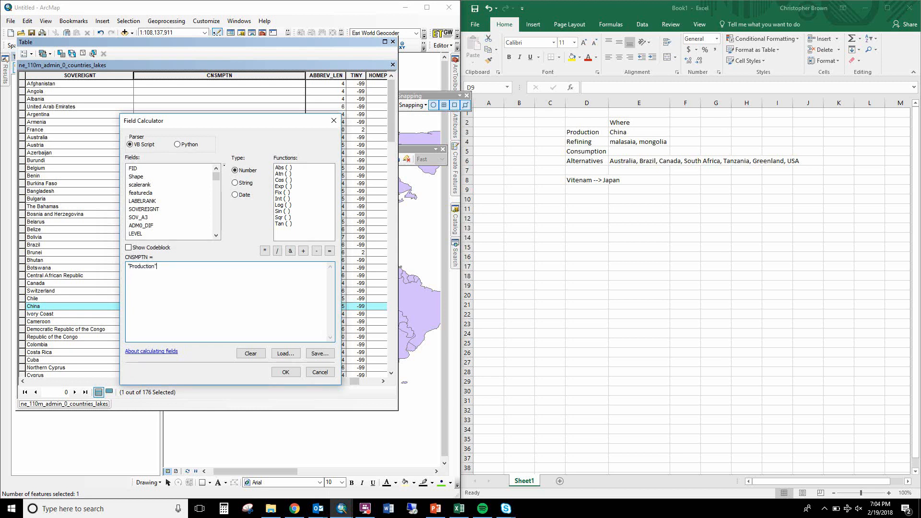
click(291, 373)
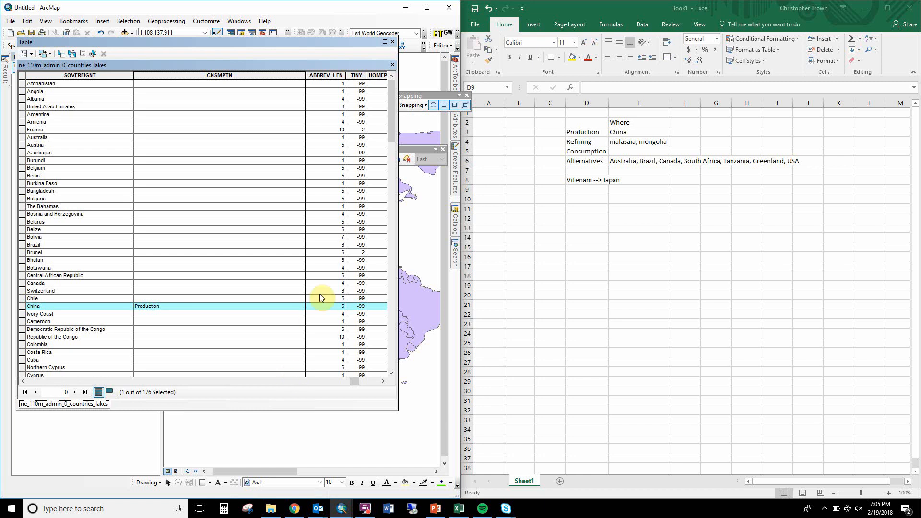
Start an edit session on the countries layer with its attribute table closed, and reopen the table for direct editing.
click(393, 41)
right_click(107, 94)
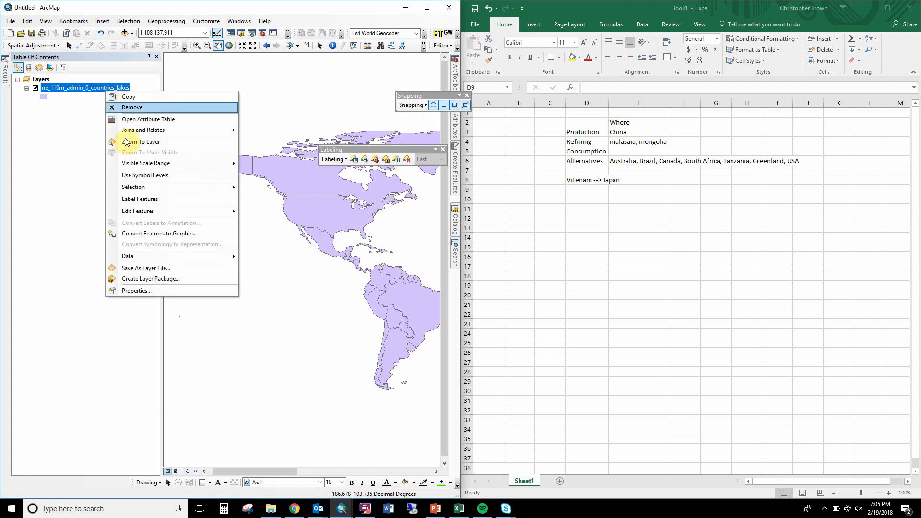
mouse_move(148, 211)
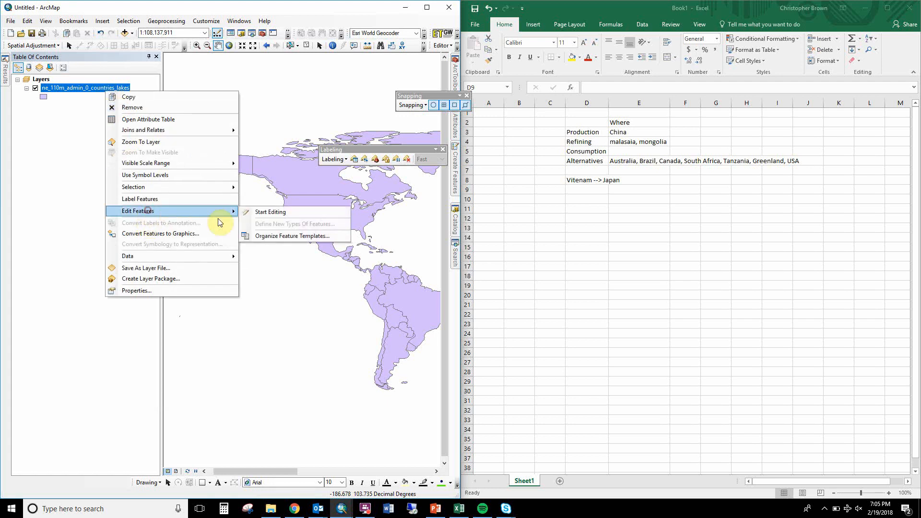
click(271, 213)
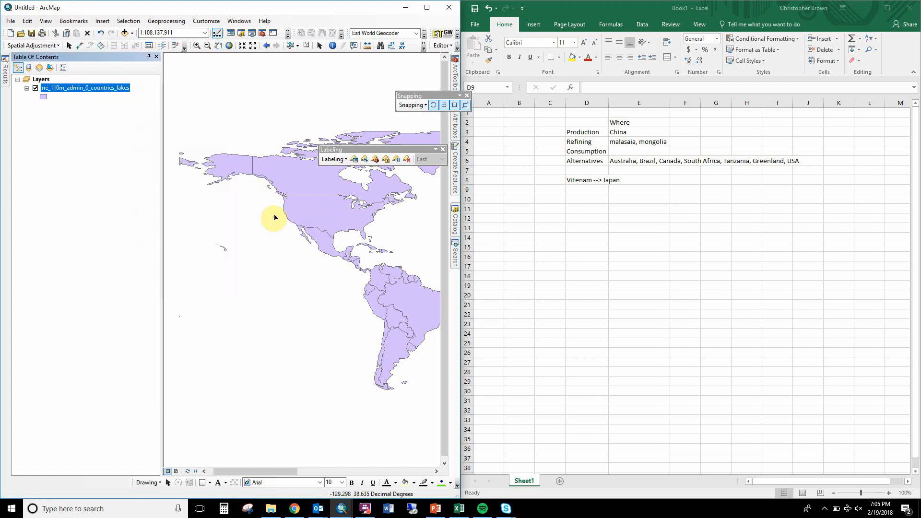
right_click(116, 82)
right_click(108, 87)
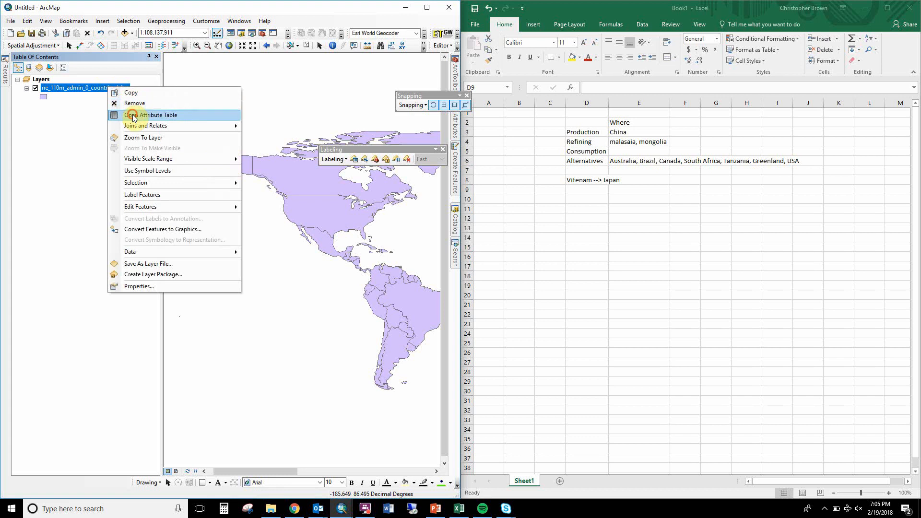
click(132, 115)
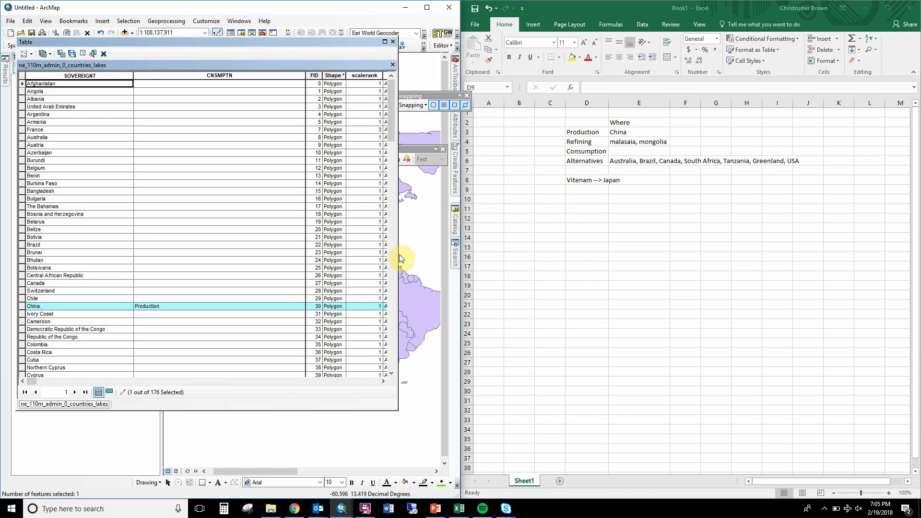
Set the CNSMPTN value of the Malaysia and Mongolia records to "Refined".
drag(392, 128, 318, 271)
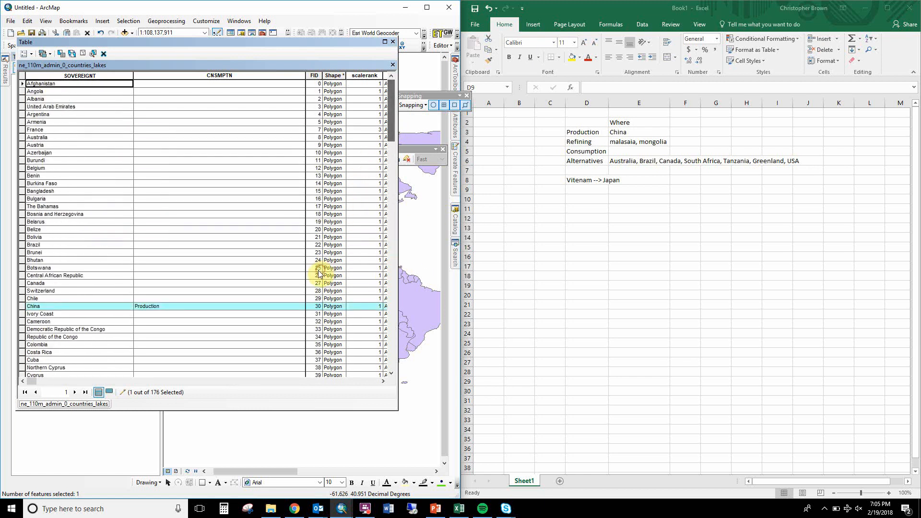
drag(378, 281, 383, 262)
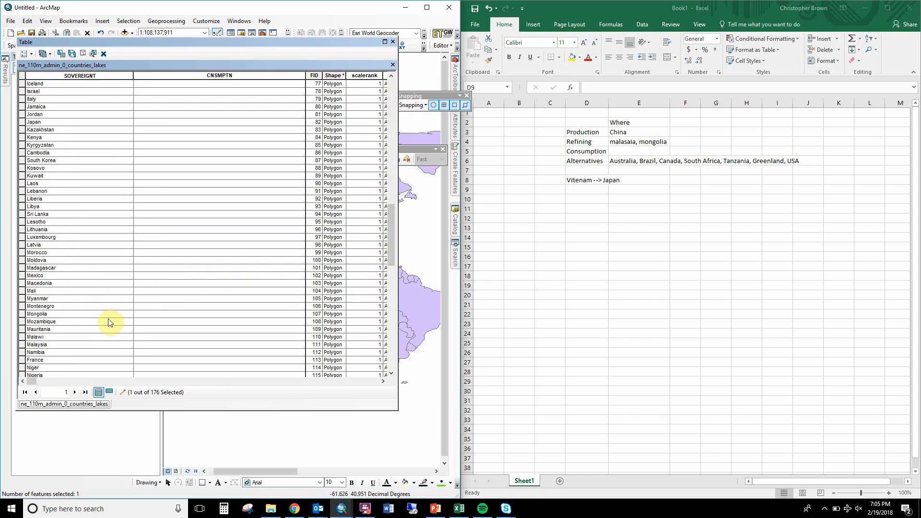
click(155, 345)
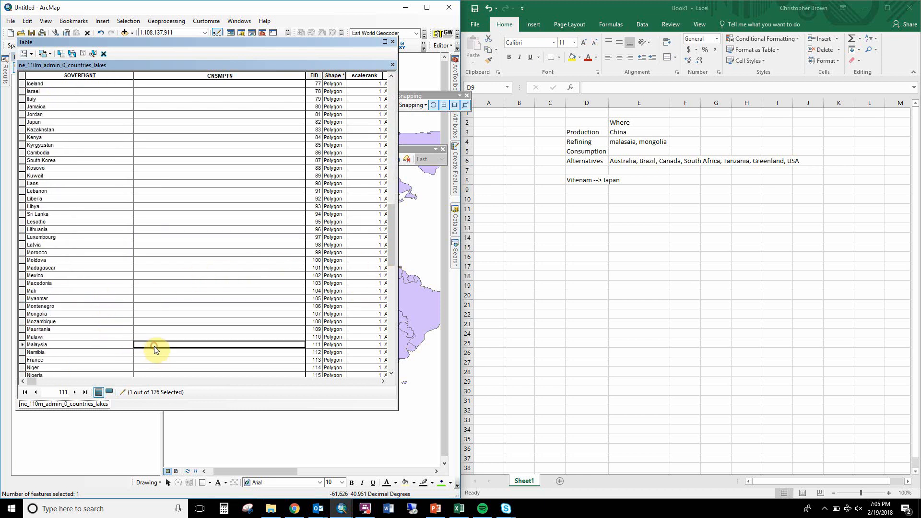
text(Re)
key(Return)
key(Up)
key(Up)
key(Up)
key(Up)
key(Up)
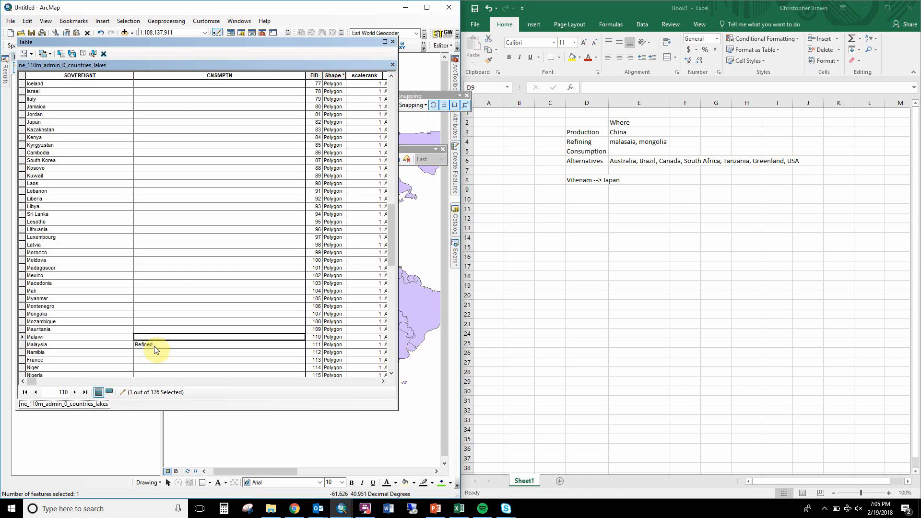
key(Down)
text(Refined)
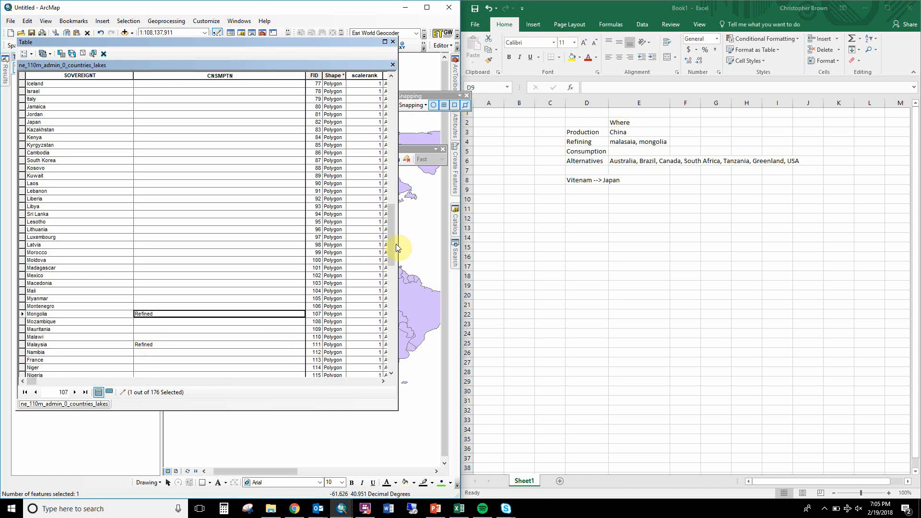
Enter "Alternative" as the CNSMPTN value of the Australia record.
drag(397, 248, 390, 92)
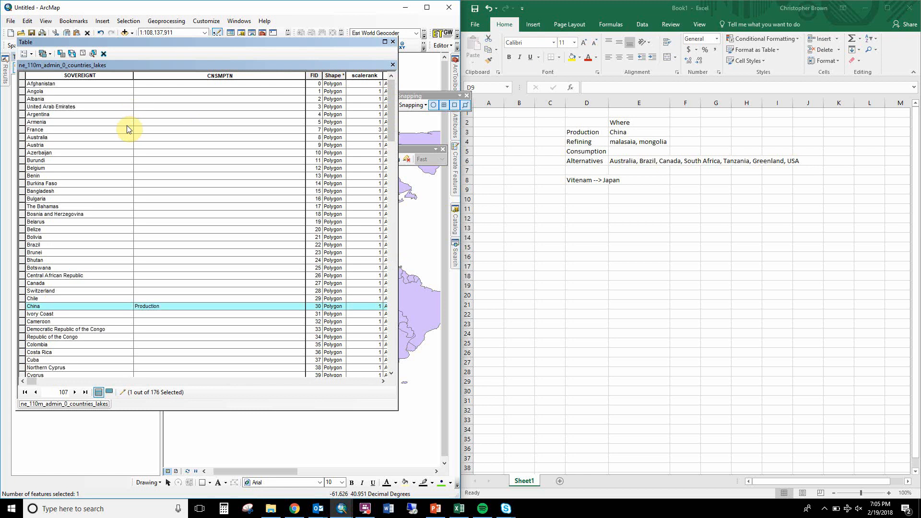
click(143, 139)
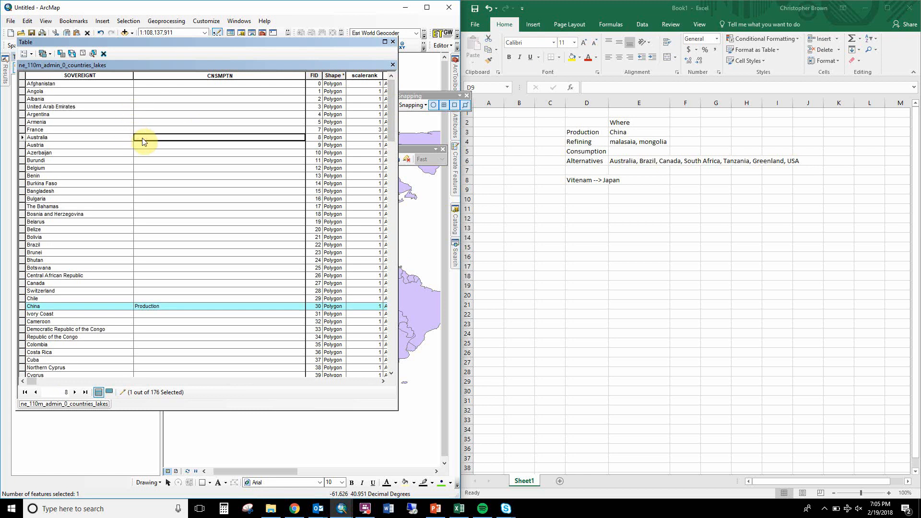
text(Alternative)
key(Return)
Paste "Alternative" into the CNSMPTN cells of the Brazil and Canada records.
key(Down)
key(Down)
key(Down)
key(Down)
key(Down)
key(Down)
key(Down)
key(Down)
key(Down)
key(Down)
key(Down)
key(Down)
key(Down)
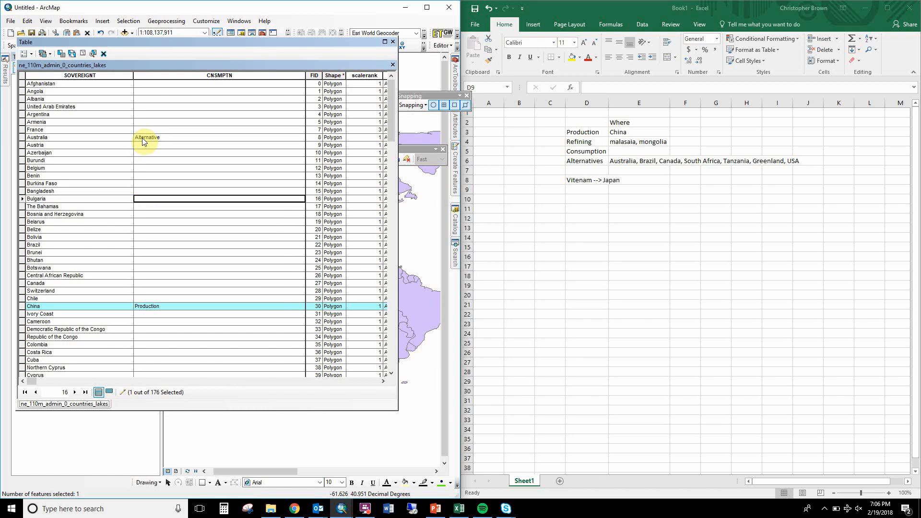
key(Down)
text(Alternative)
key(Down)
key(Down)
key(Down)
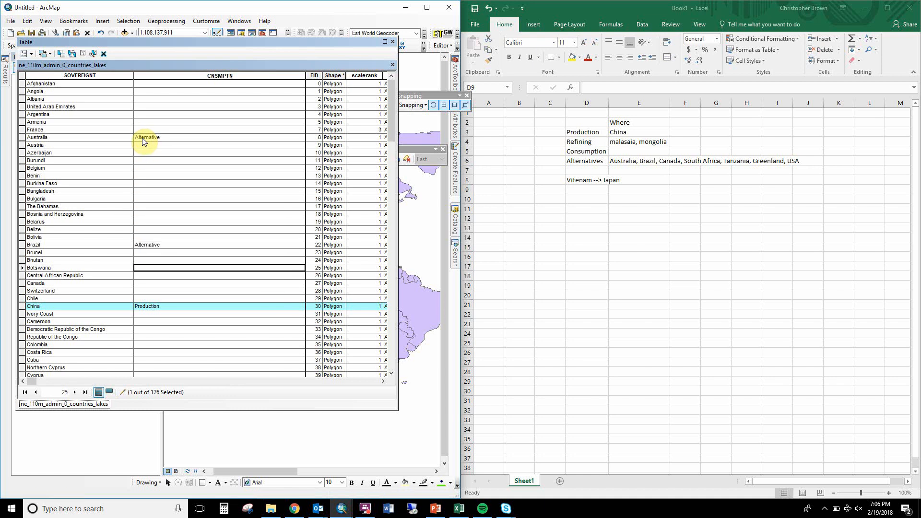
key(Down)
key(Down)
text(Alternative)
Look through the remaining country records and the neighbouring fields for the other countries listed as alternatives, such as South Africa.
key(Down)
key(Down)
key(Down)
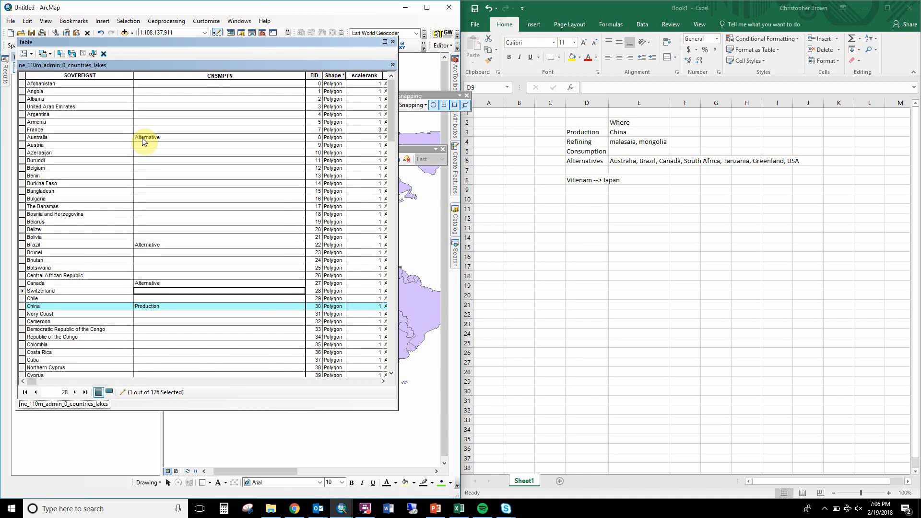
key(Down)
key(Down)
key(Down)
key(Down)
key(Down)
key(Down)
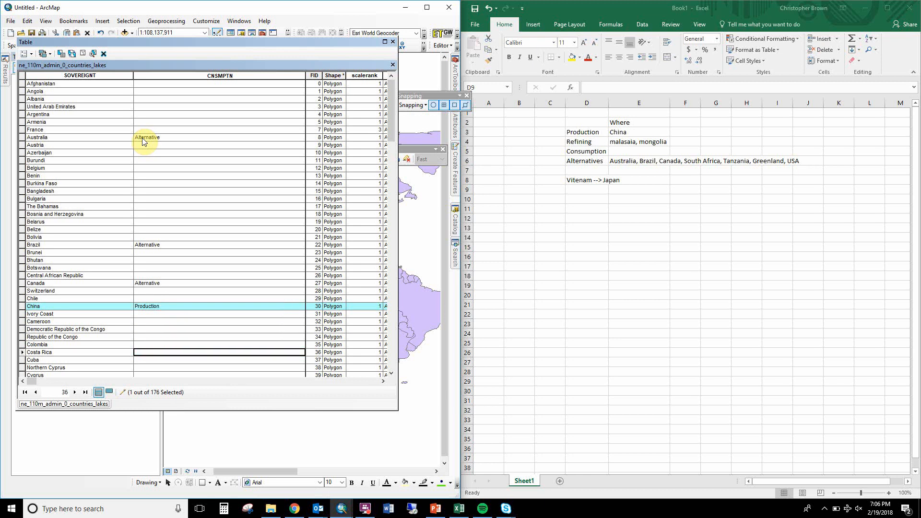
key(Page_Down)
key(Page_Down)
key(Page_Down)
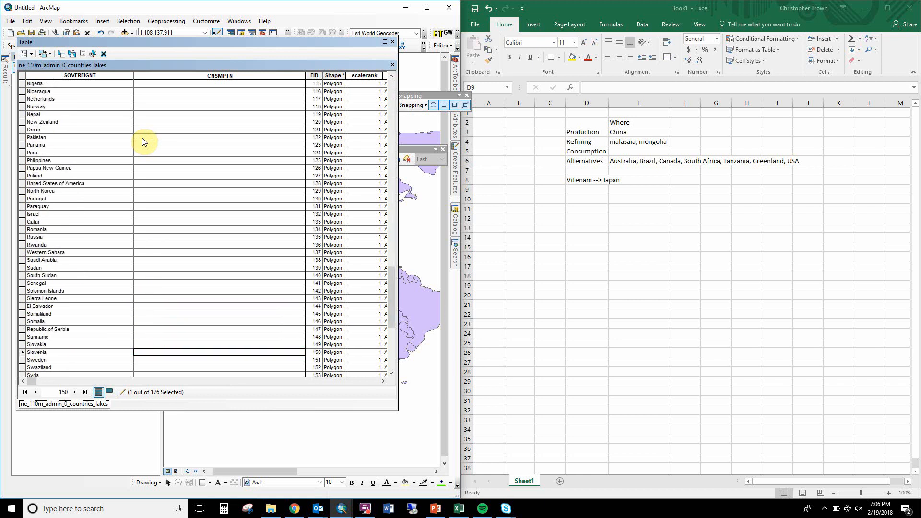
key(Down)
key(Down)
key(Down)
key(Down)
key(Up)
key(Up)
key(Up)
key(Up)
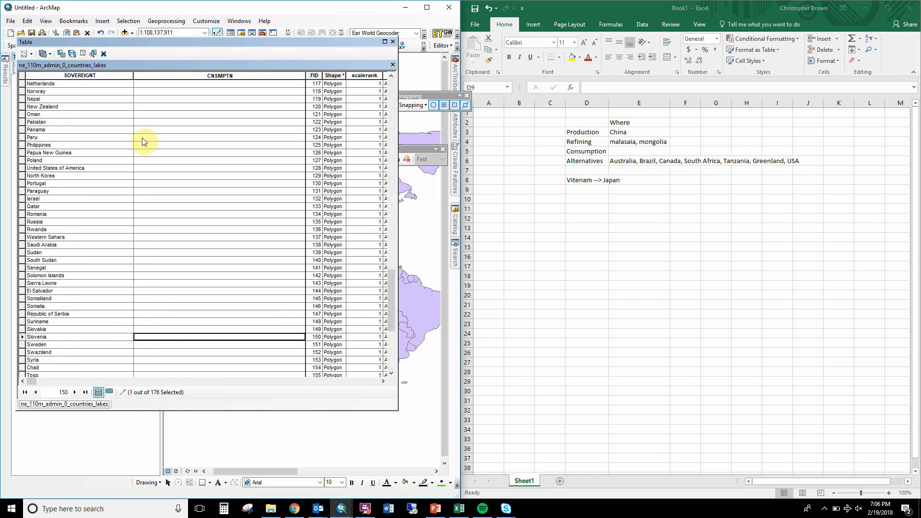
key(Up)
key(Up)
key(Up)
key(Up)
key(Up)
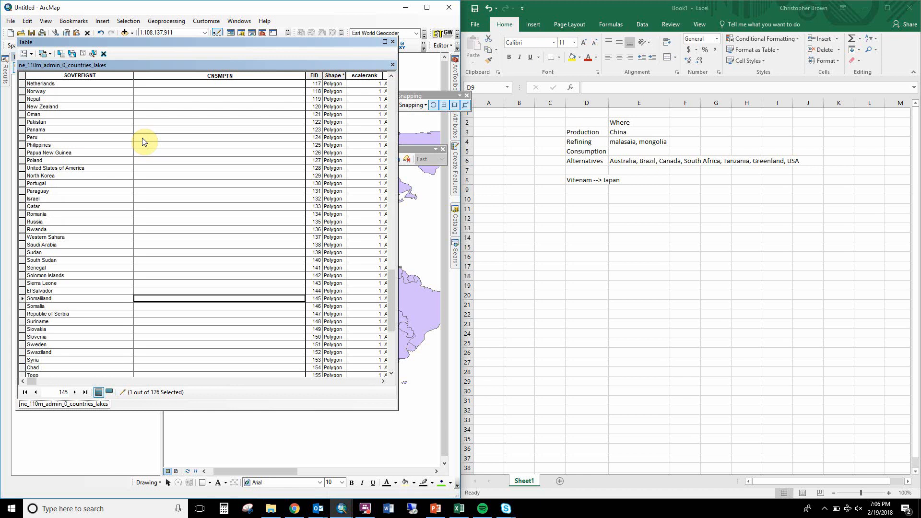
key(Up)
key(Up)
key(Up)
key(Up)
key(Up)
key(Up)
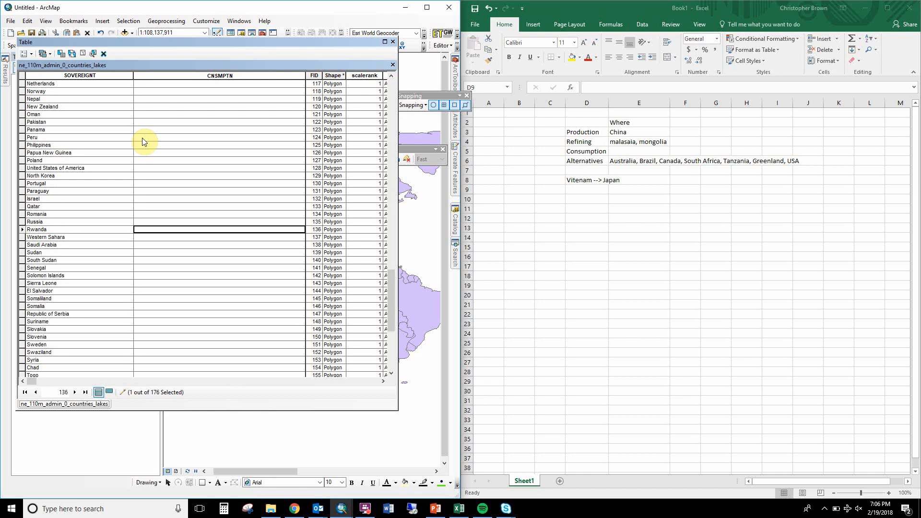
key(Down)
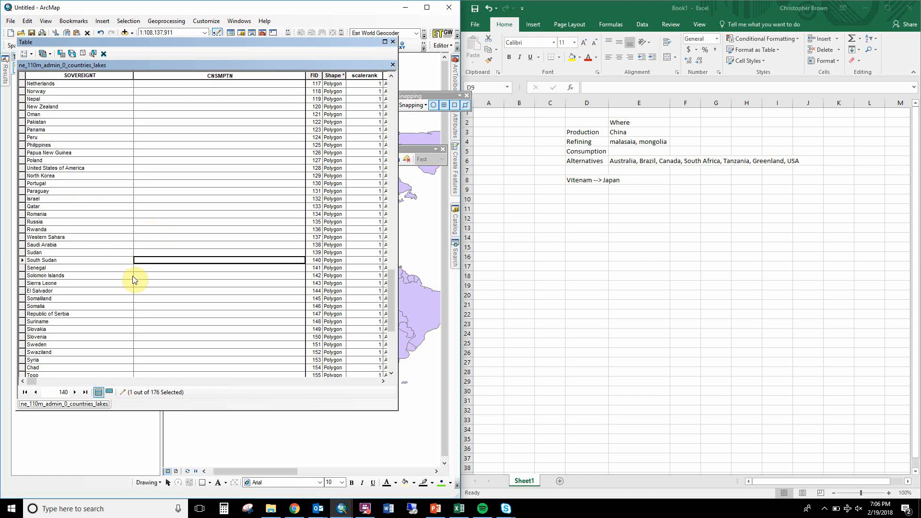
click(94, 382)
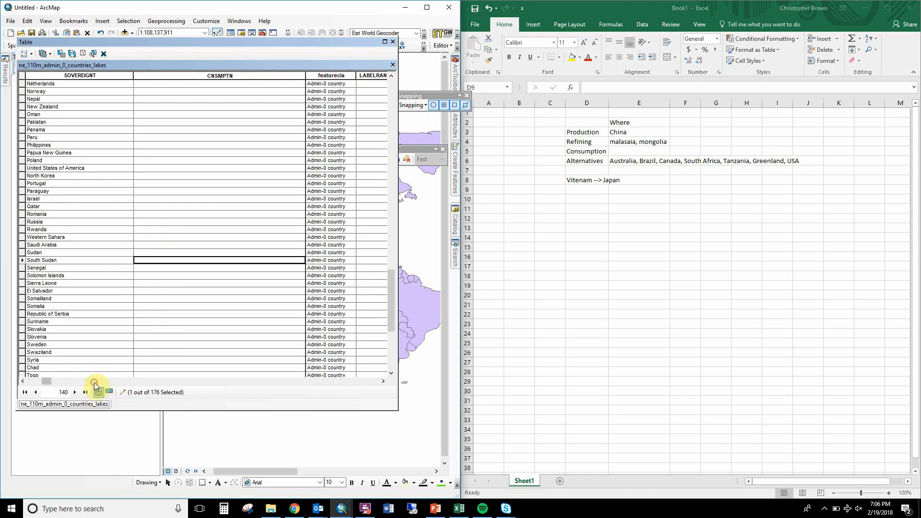
click(103, 381)
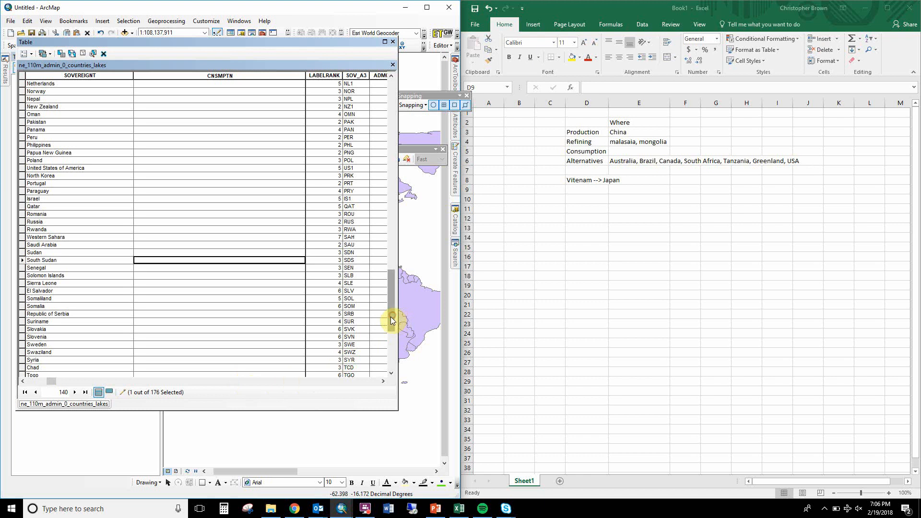
Narrow the CNSMPTN column slightly and paste "Alternative" into the South Africa record.
drag(393, 315, 325, 326)
scroll(323, 331, up, 2)
scroll(355, 349, down, 7)
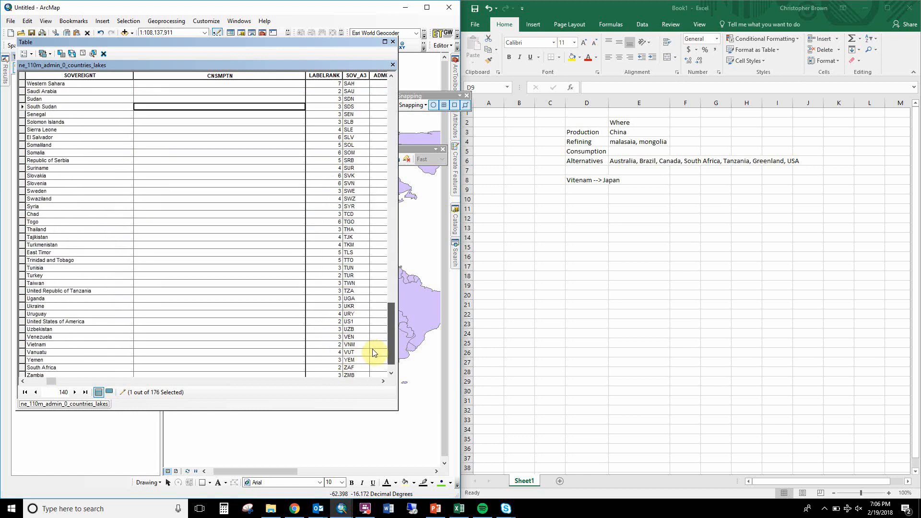
click(303, 382)
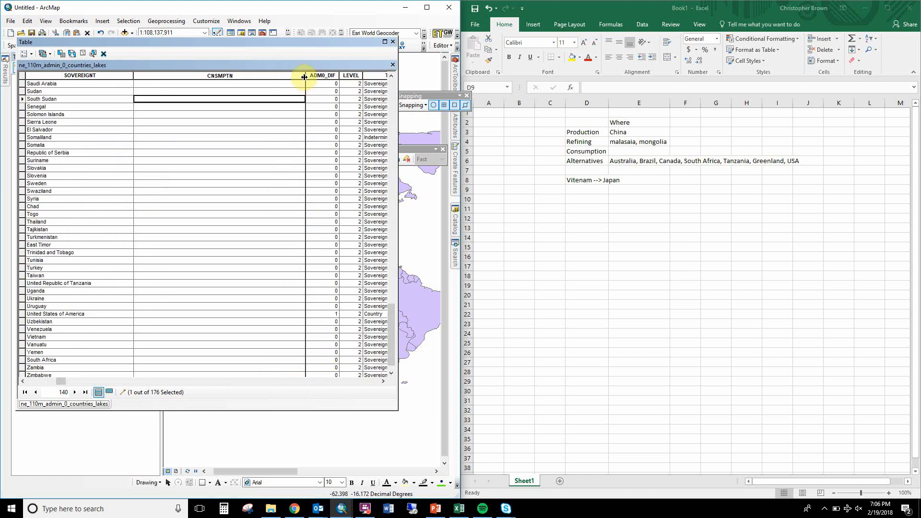
drag(304, 77, 302, 76)
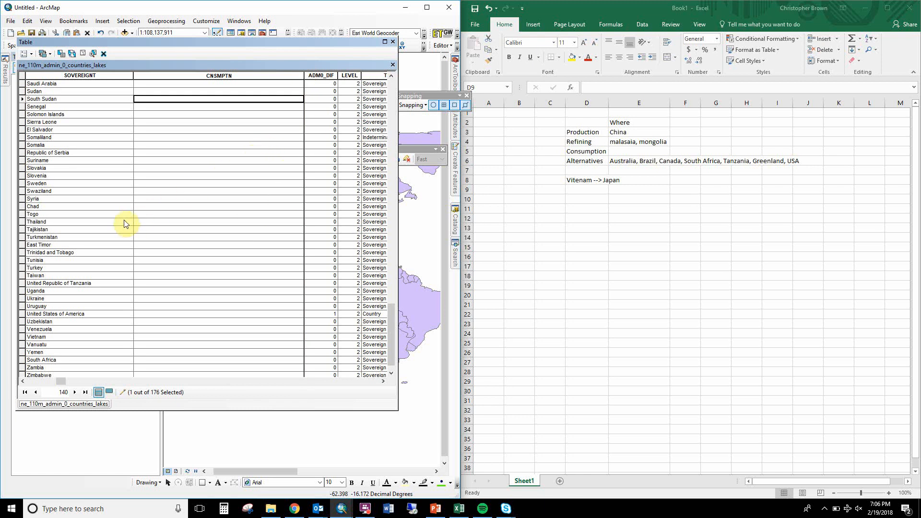
click(73, 360)
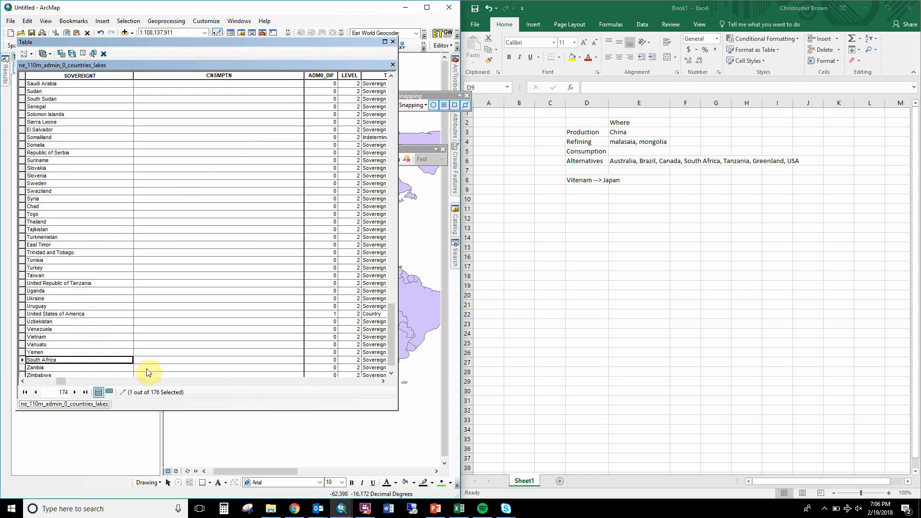
click(162, 360)
text(Alternative)
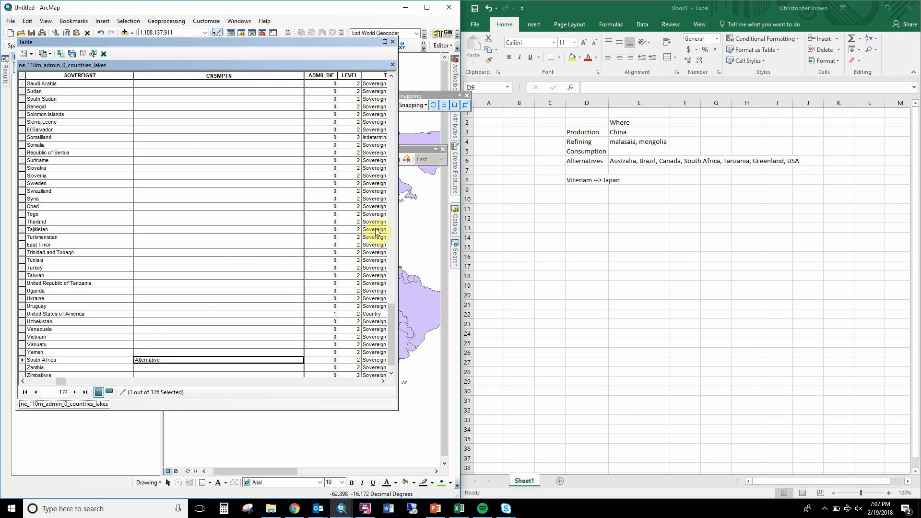
Enter "to Japan" as the CNSMPTN value of the Vietnam record.
drag(392, 322, 384, 309)
scroll(384, 310, down, 3)
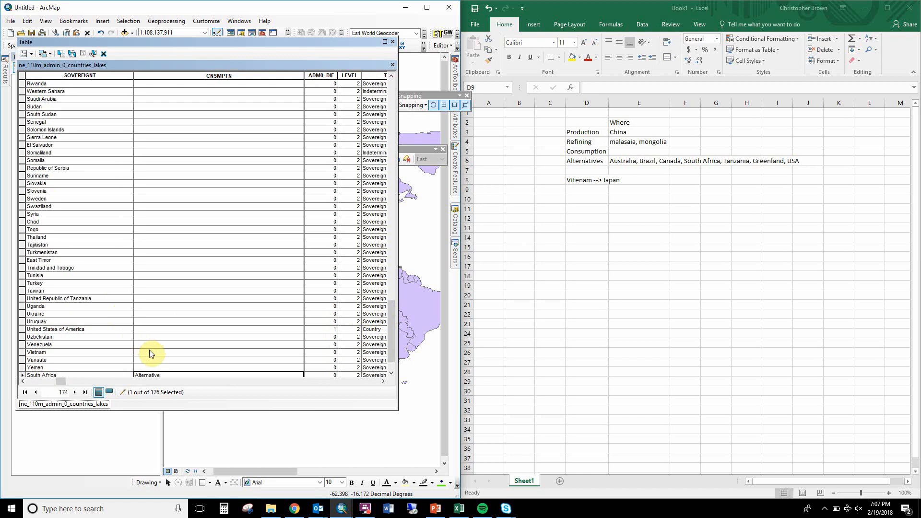
click(149, 351)
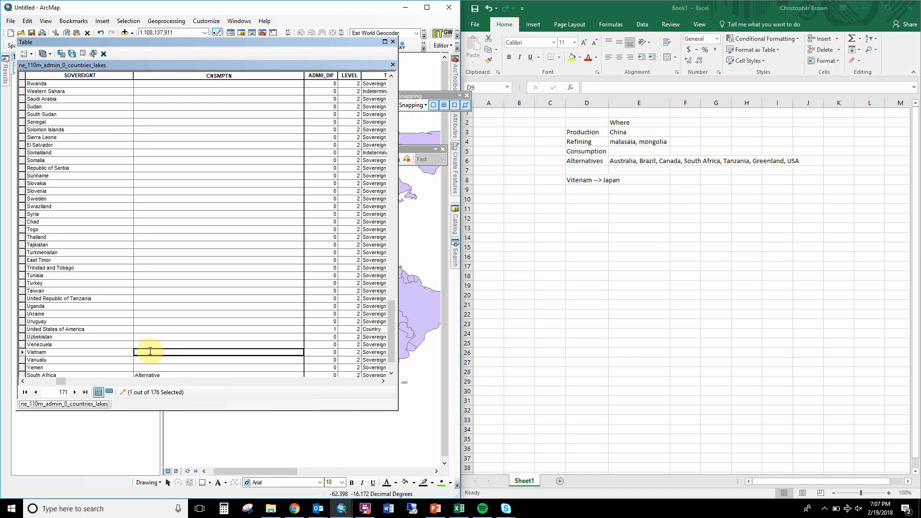
click(150, 352)
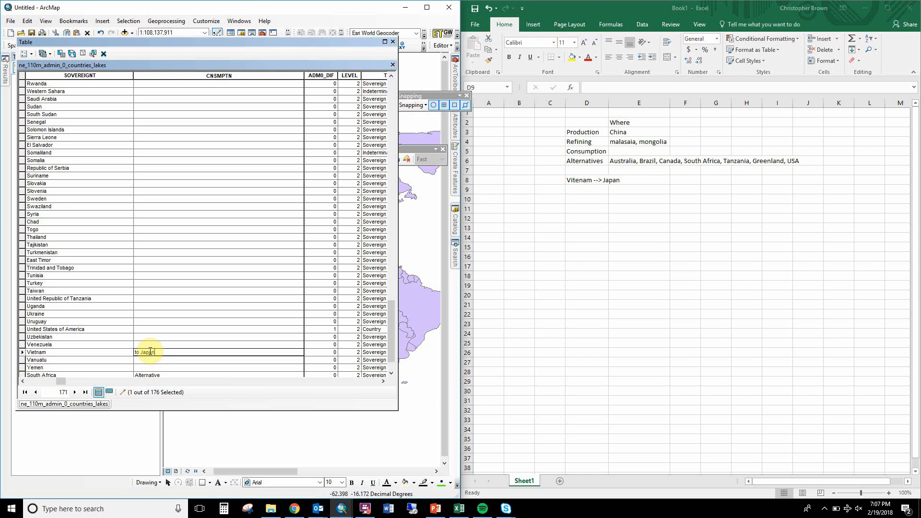
key(Return)
Enter "From Vietnam" as the CNSMPTN value of the Japan record.
key(Up)
key(Up)
key(Up)
key(Up)
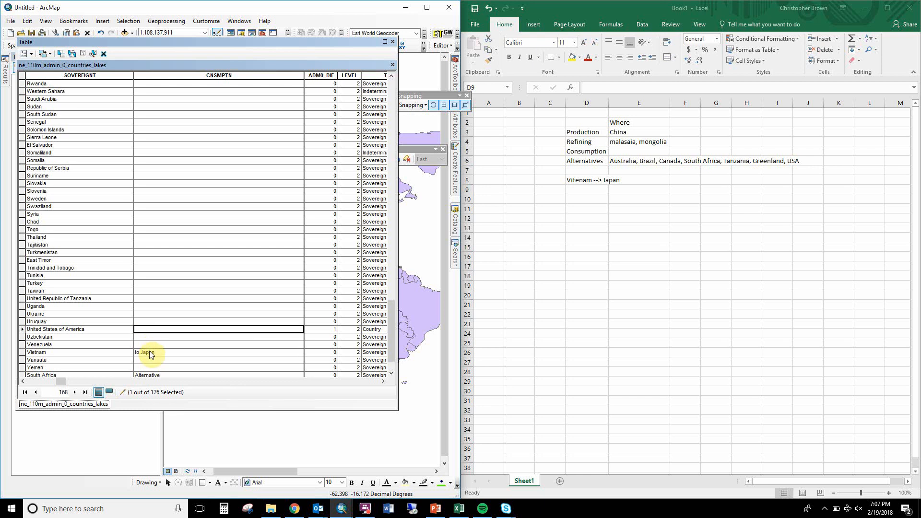
key(Up)
key(Up)
key(Up)
key(Up)
key(Up)
key(Up)
key(Up)
key(Up)
key(Up)
key(Up)
key(Up)
key(Up)
key(Up)
key(Up)
key(Up)
key(Up)
key(Up)
key(Up)
key(Up)
key(Up)
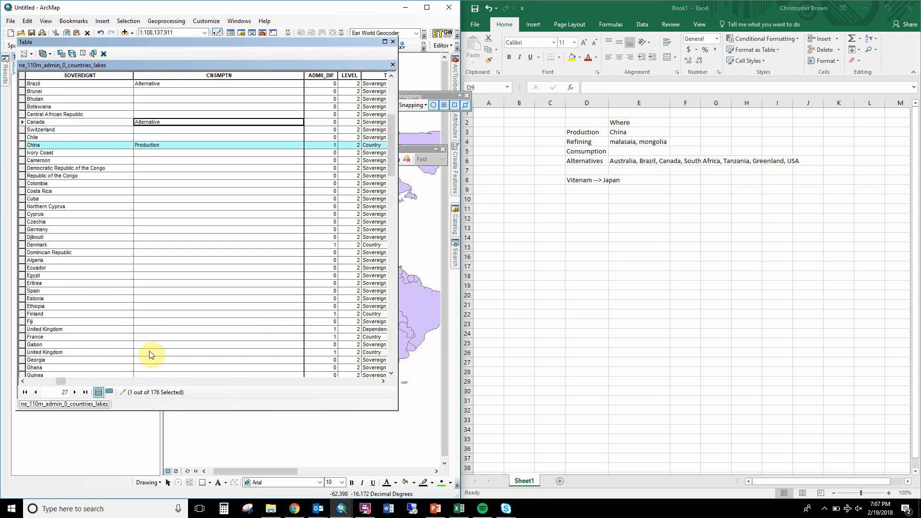
key(Down)
key(Down)
key(Down)
key(Down)
key(Down)
key(Down)
key(Down)
key(Down)
key(Down)
key(Down)
key(Down)
key(Down)
key(Down)
key(Down)
key(Down)
key(Down)
key(Down)
key(Down)
key(Down)
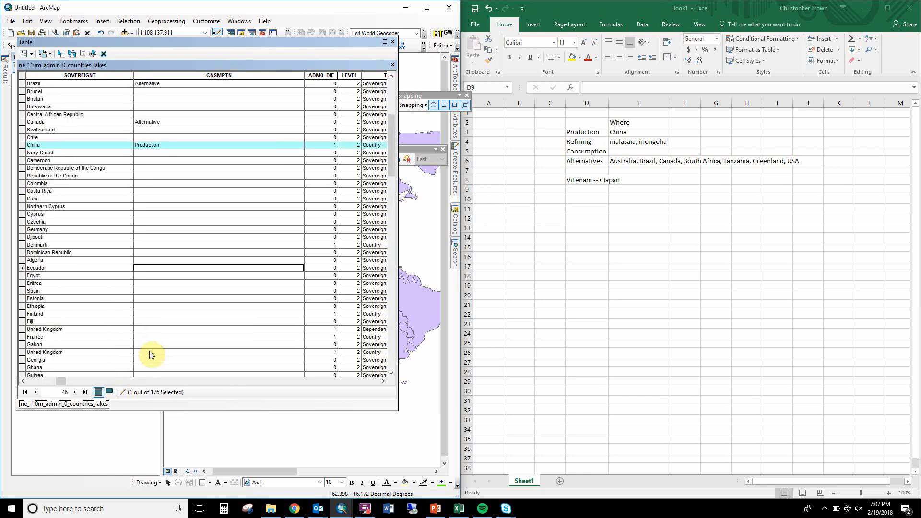
key(Down)
key(Down)
key(Down)
key(Down)
key(Down)
key(Down)
key(Down)
key(Down)
key(Down)
key(Down)
key(Down)
key(Down)
key(Down)
key(Down)
key(Down)
key(Down)
key(Down)
key(Down)
key(Down)
key(Down)
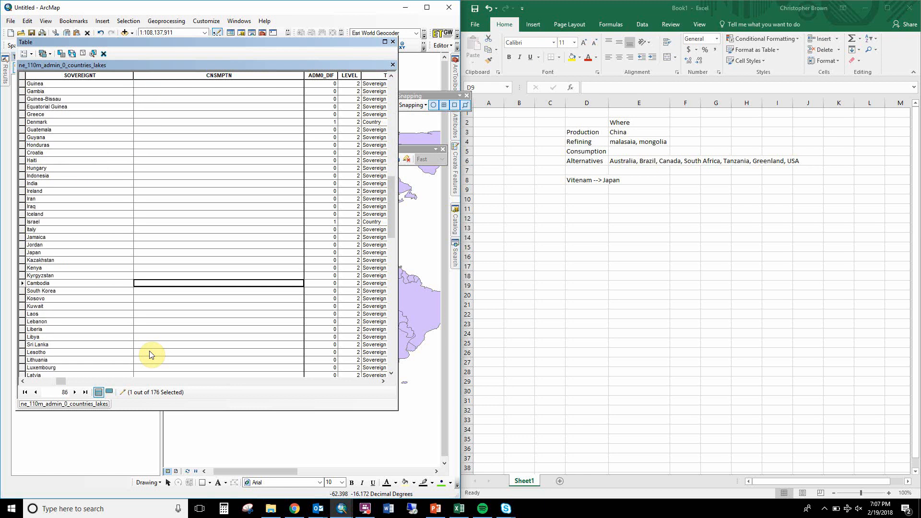
key(Up)
key(Up)
key(Up)
key(Up)
text(F)
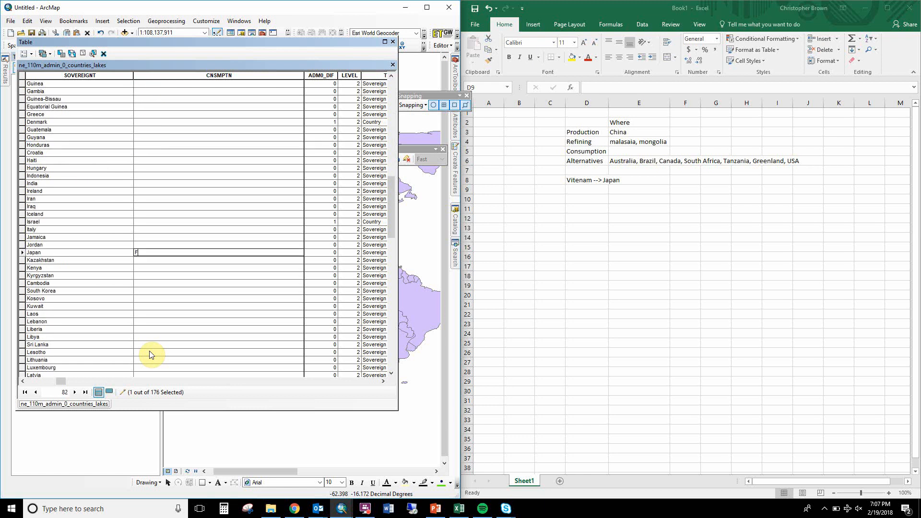
text(rom Vietnam)
key(Return)
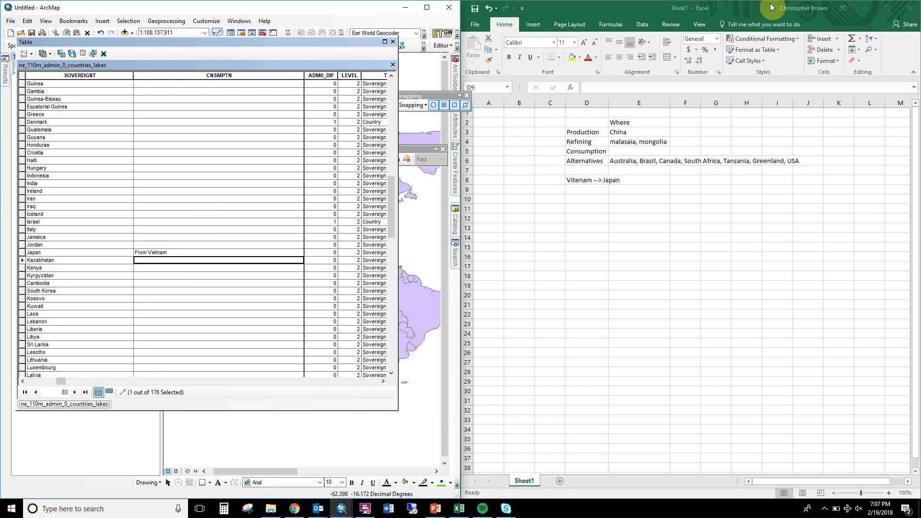
Minimize the Excel workbook, enlarge the map window to full screen and close the attribute table.
click(865, 7)
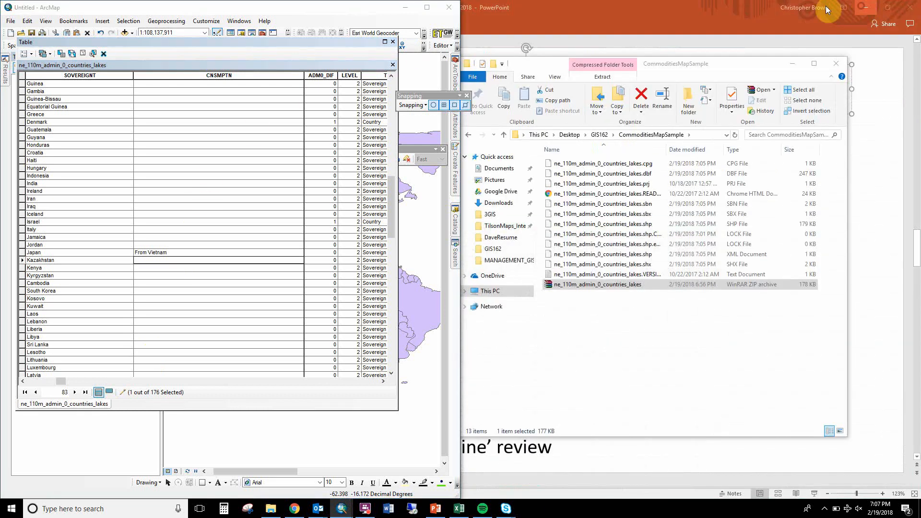
click(425, 9)
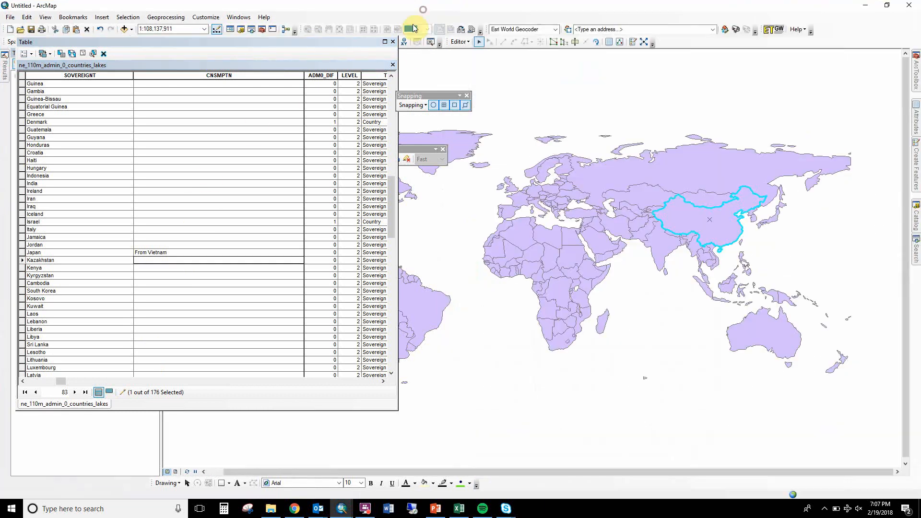
click(392, 42)
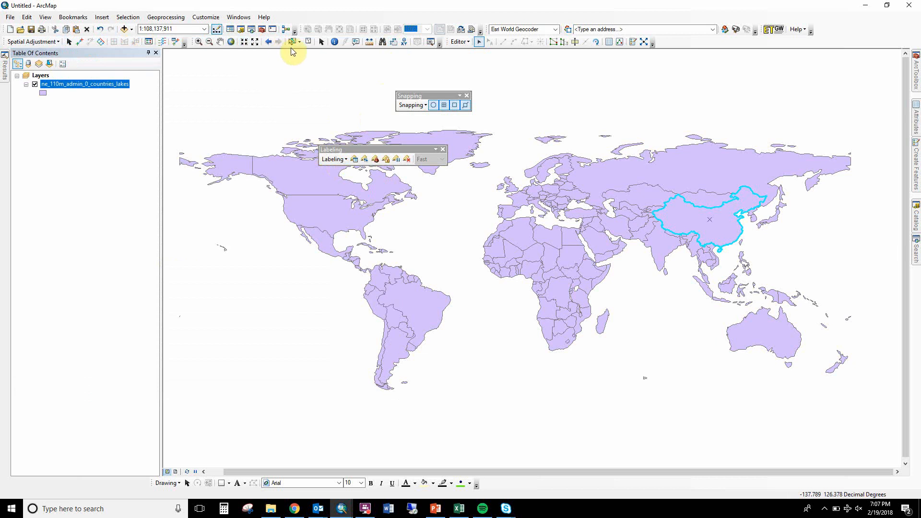
Stop the edit session on the countries layer and save the edits.
click(459, 41)
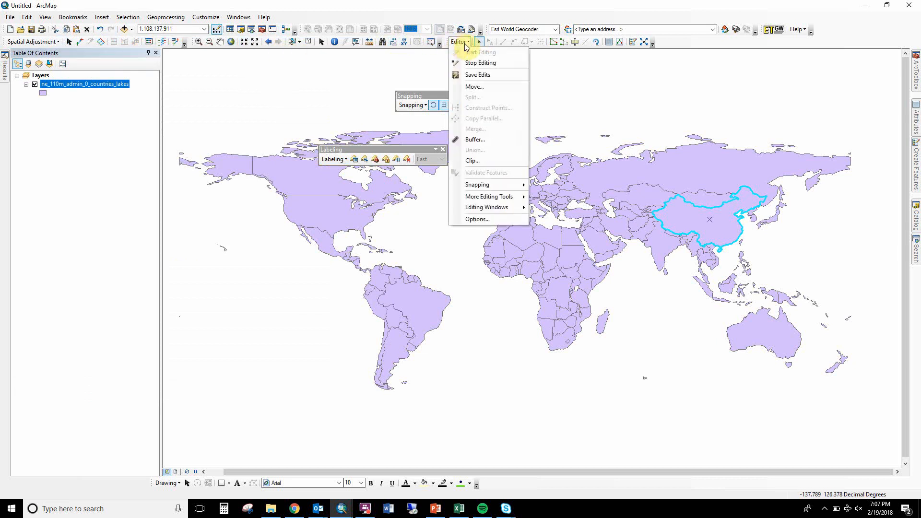
click(478, 66)
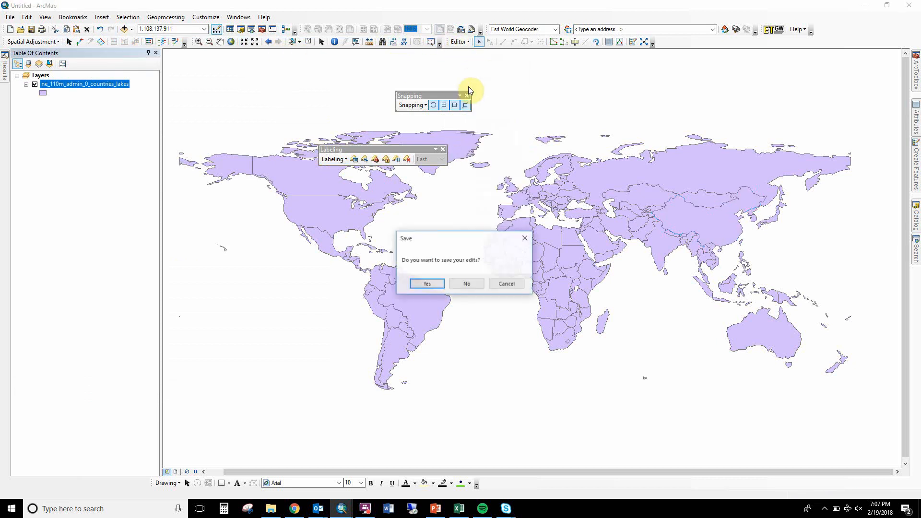
click(427, 283)
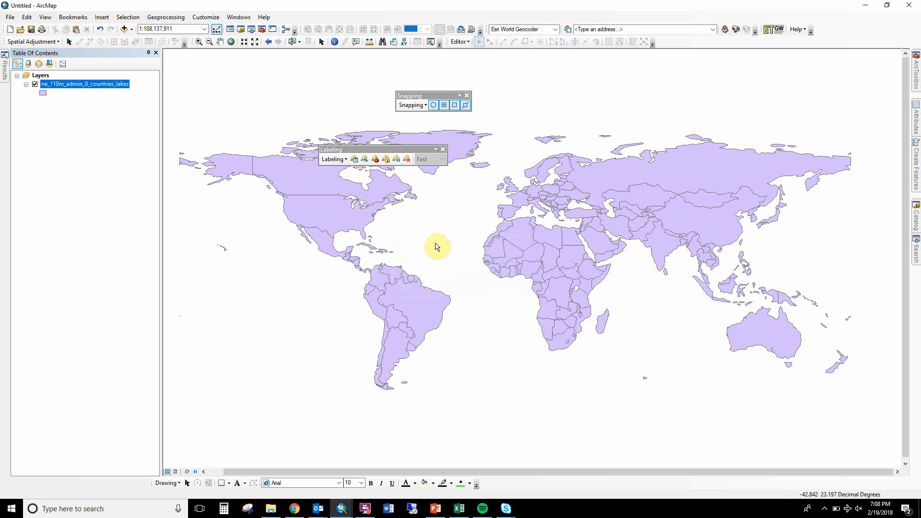
Symbolize the countries layer by the unique values of CNSMPTN, adding all values and excluding <all other values>.
click(62, 85)
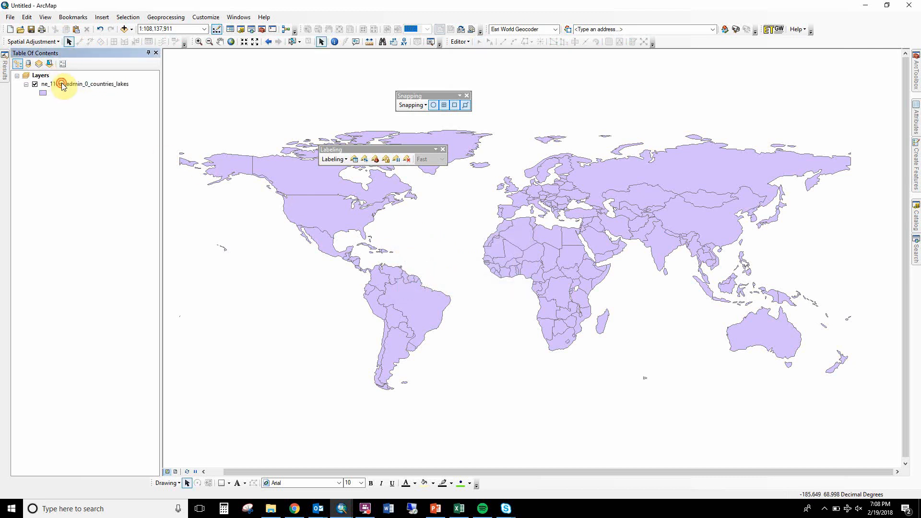
double_click(63, 85)
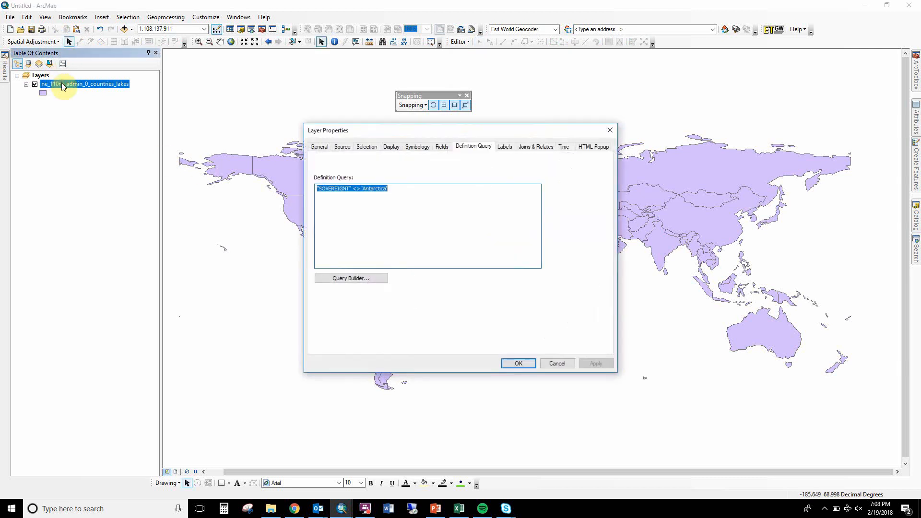
click(412, 148)
click(335, 182)
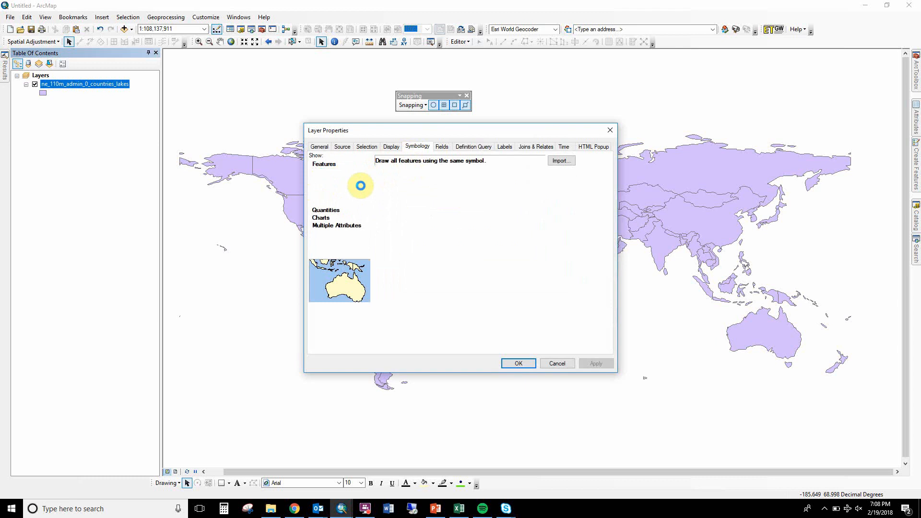
click(405, 180)
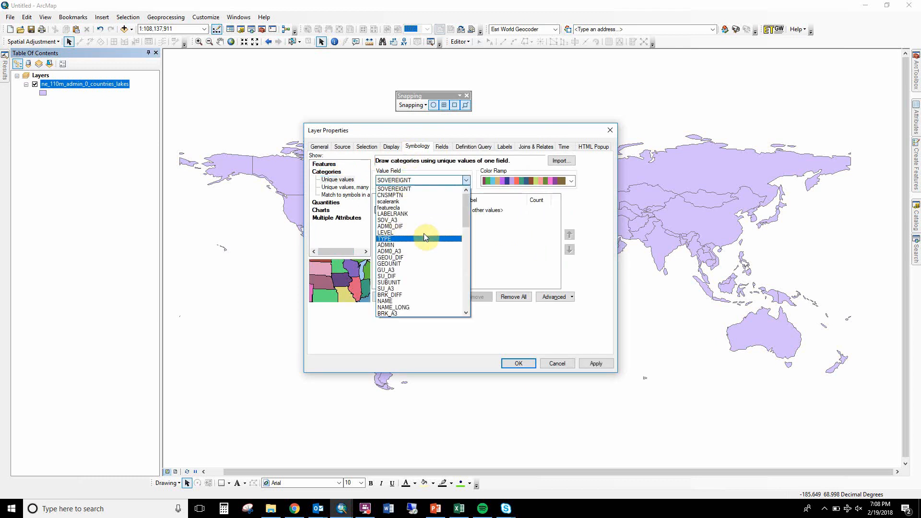
mouse_move(465, 219)
mouse_down()
mouse_move(445, 313)
mouse_move(465, 278)
mouse_move(465, 214)
mouse_up()
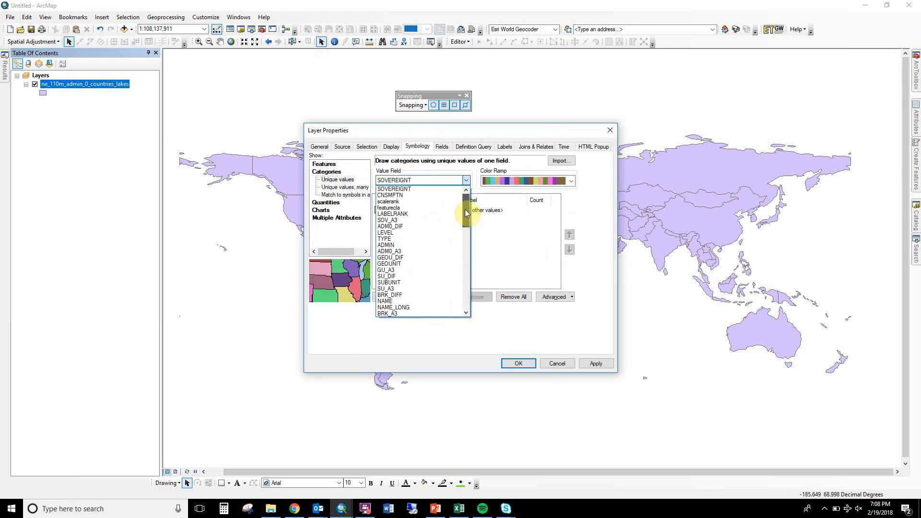
click(429, 194)
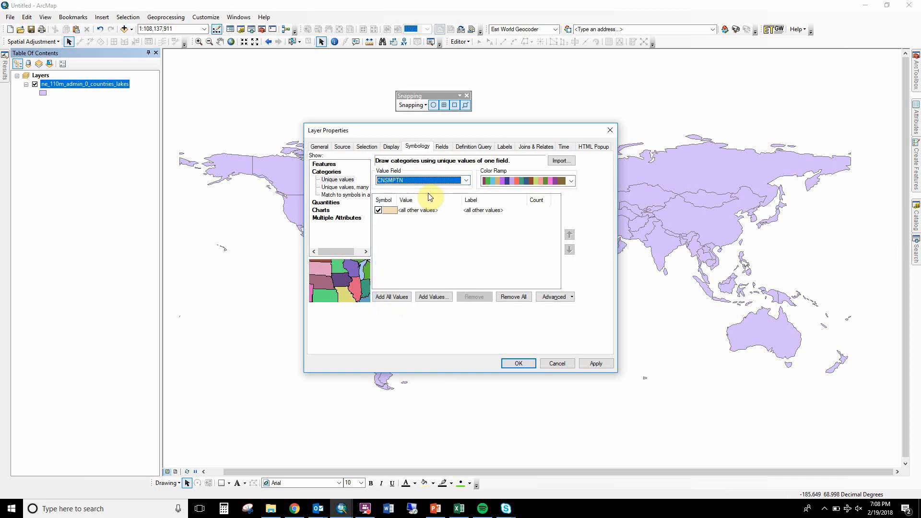
click(403, 297)
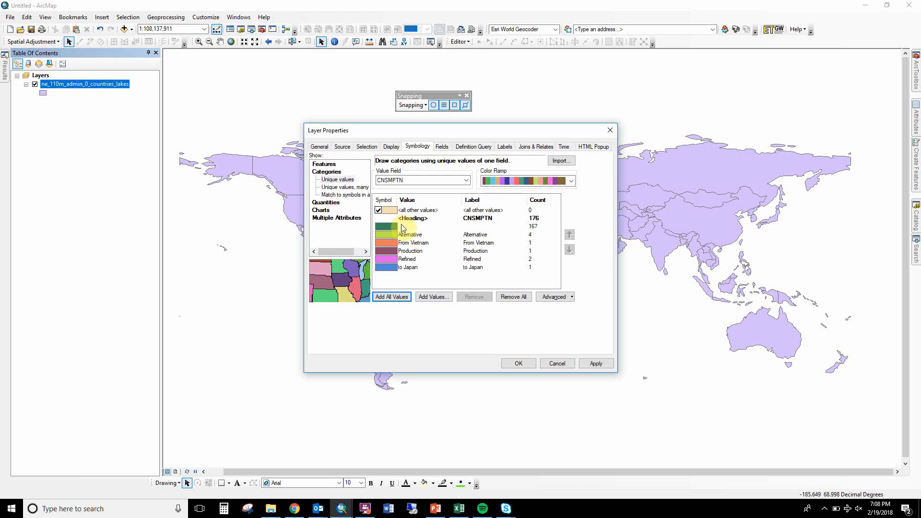
click(378, 211)
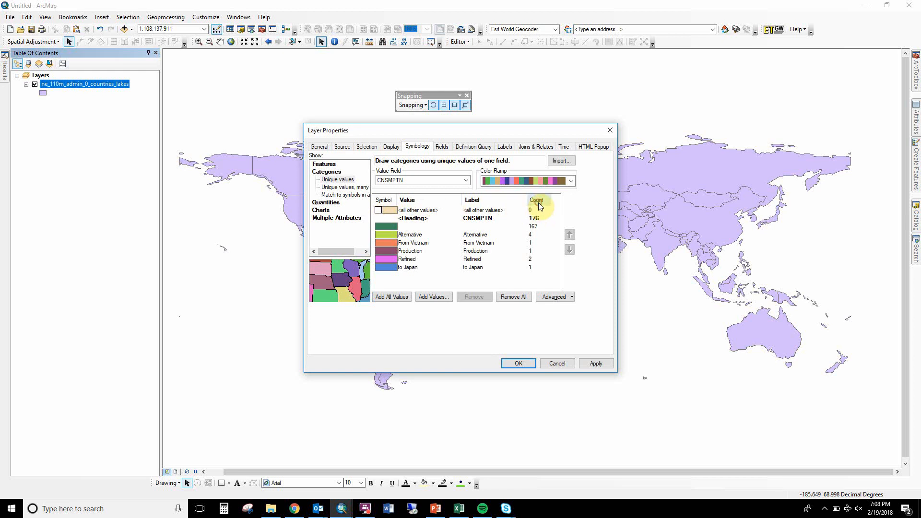
Give the blank CNSMPTN category a light gray fill and a gray outline.
click(394, 228)
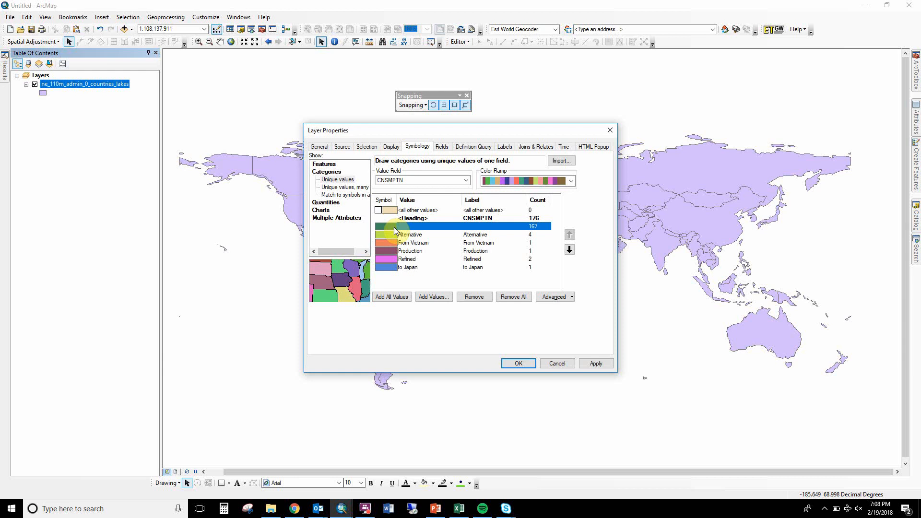
double_click(394, 230)
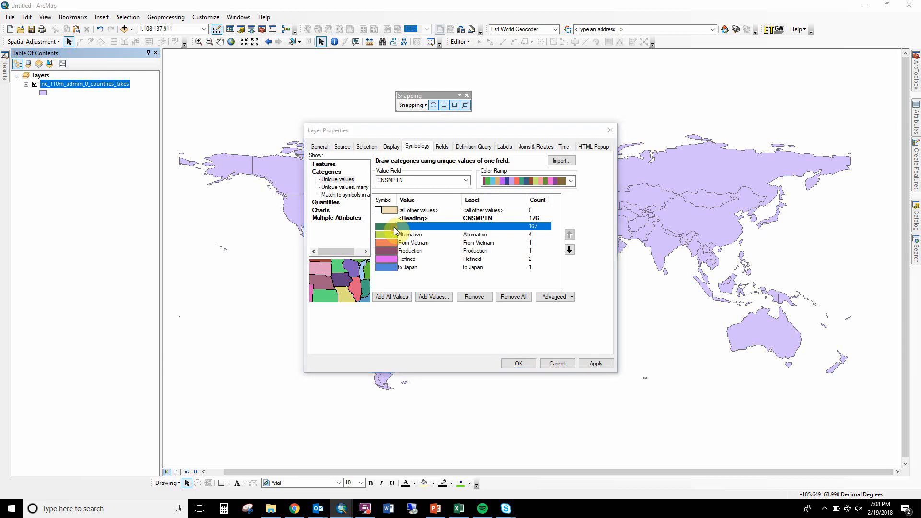
click(753, 223)
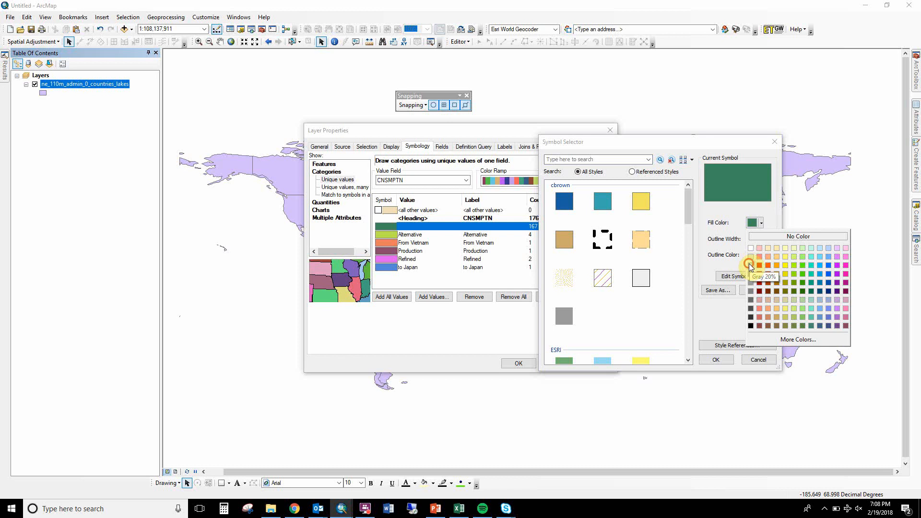
click(751, 260)
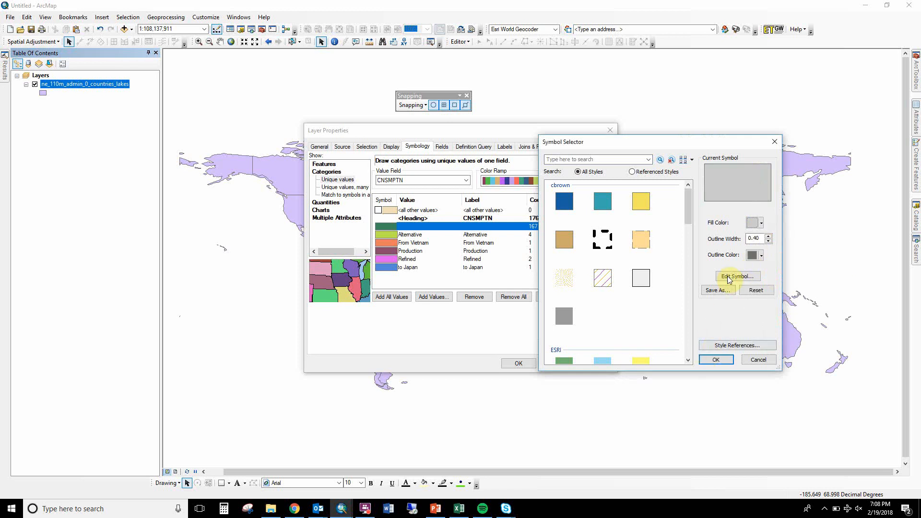
click(753, 224)
click(746, 253)
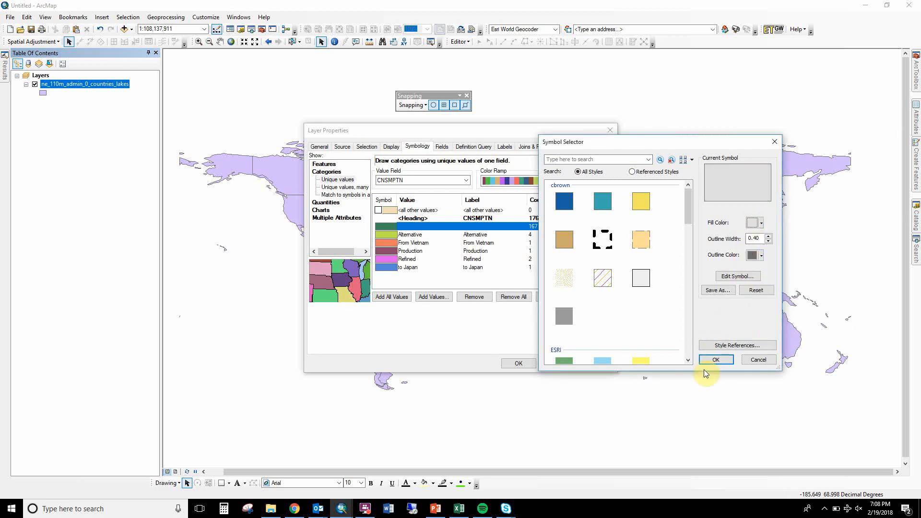
click(752, 255)
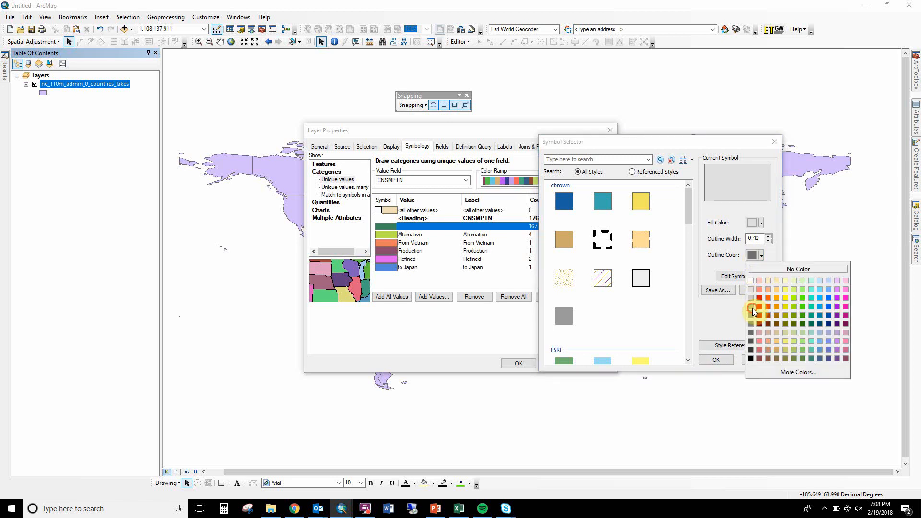
click(752, 308)
click(751, 255)
click(749, 314)
click(715, 359)
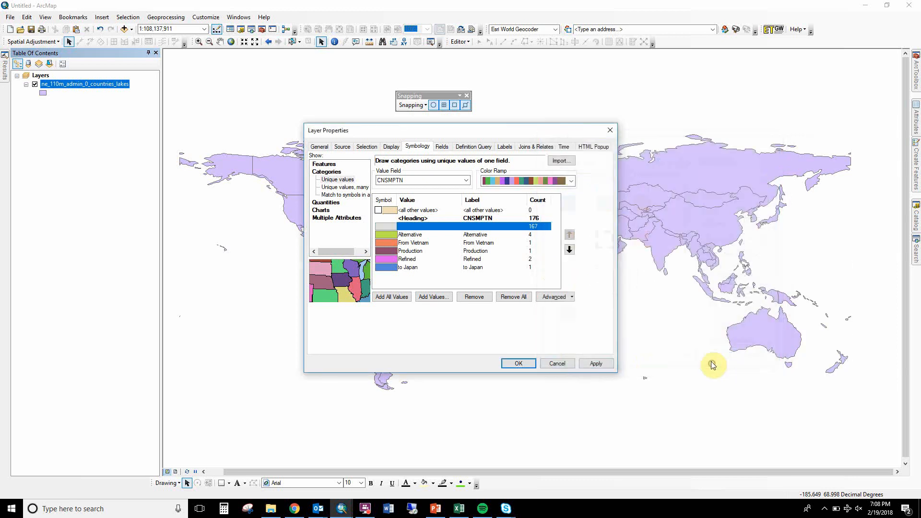
right_click(443, 256)
click(477, 340)
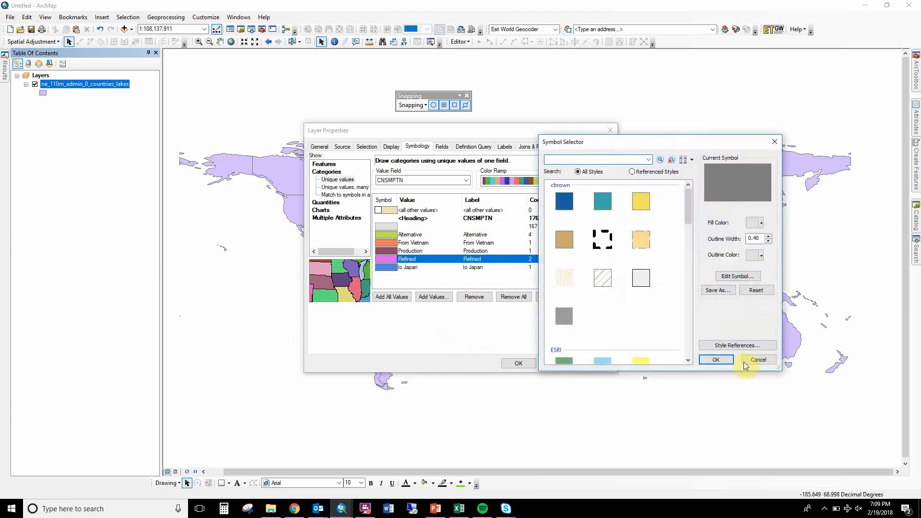
click(744, 361)
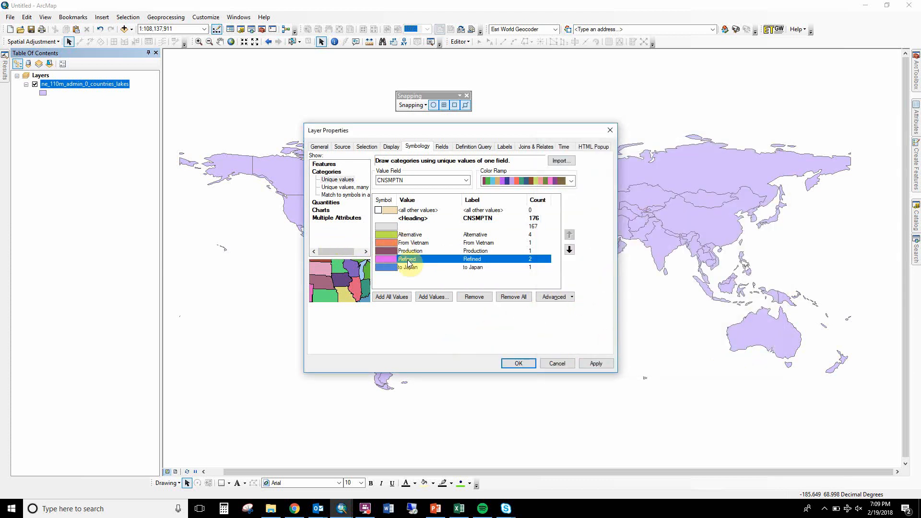
Apply the unique-values symbology to the countries layer and close its properties.
click(513, 363)
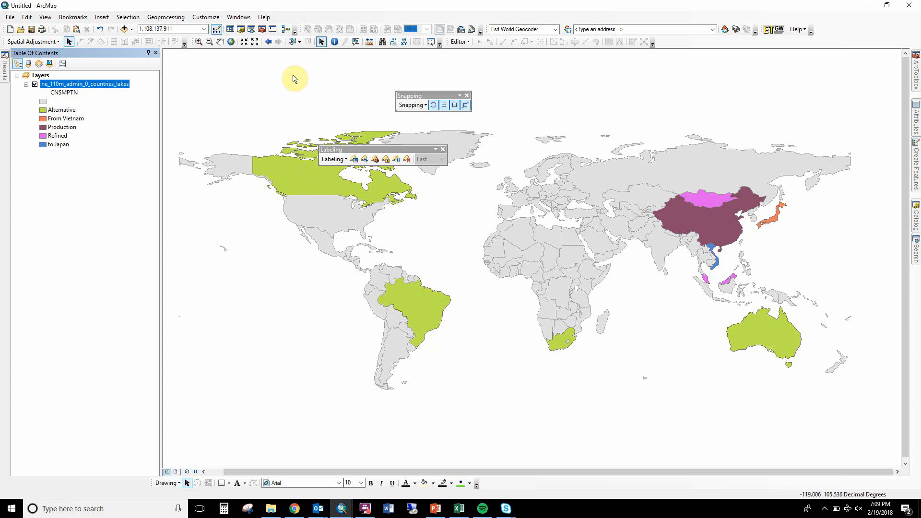
Select the United States on the map and open the countries layer's attribute table.
click(291, 43)
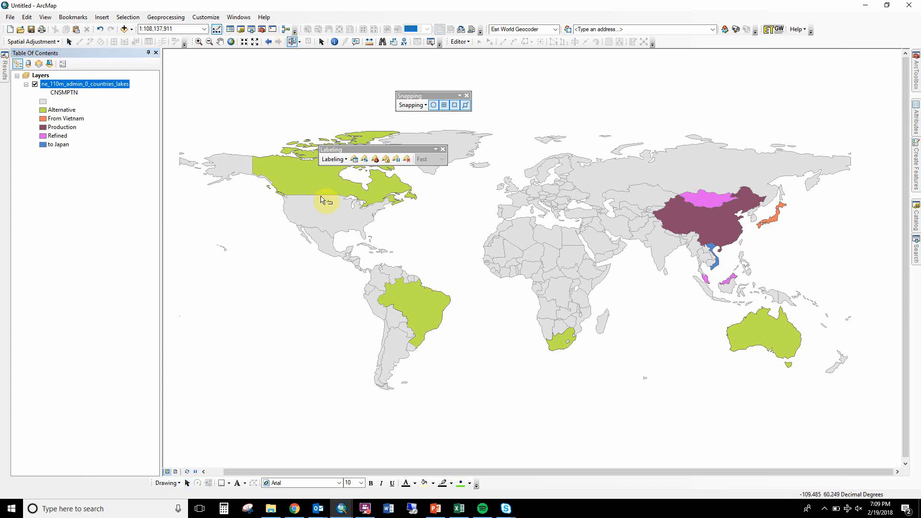
click(327, 214)
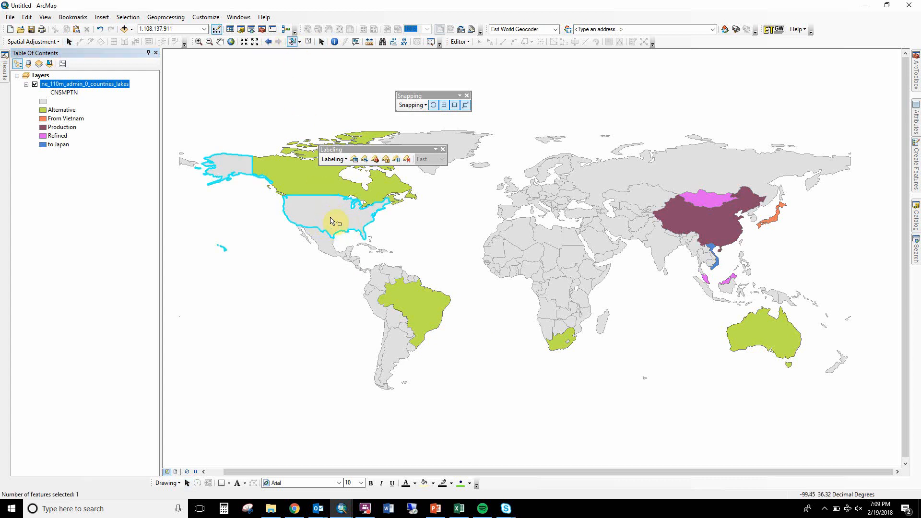
right_click(102, 85)
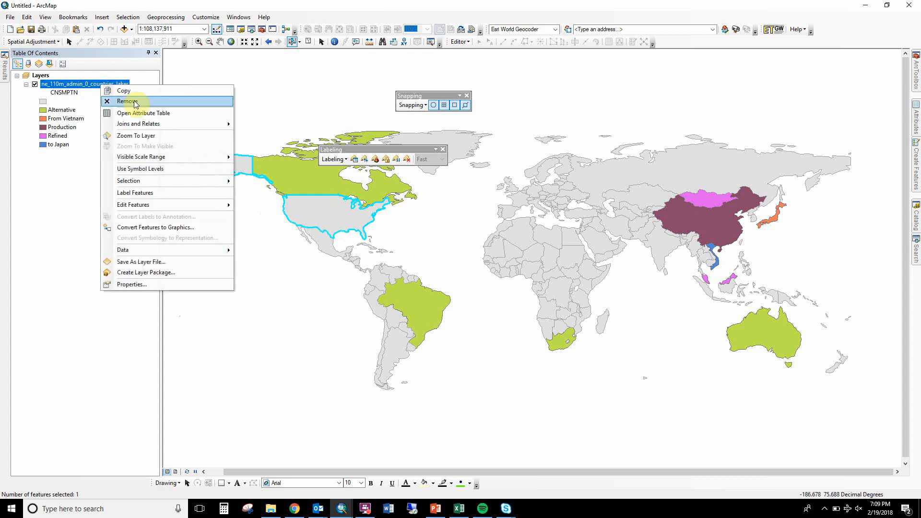
click(143, 109)
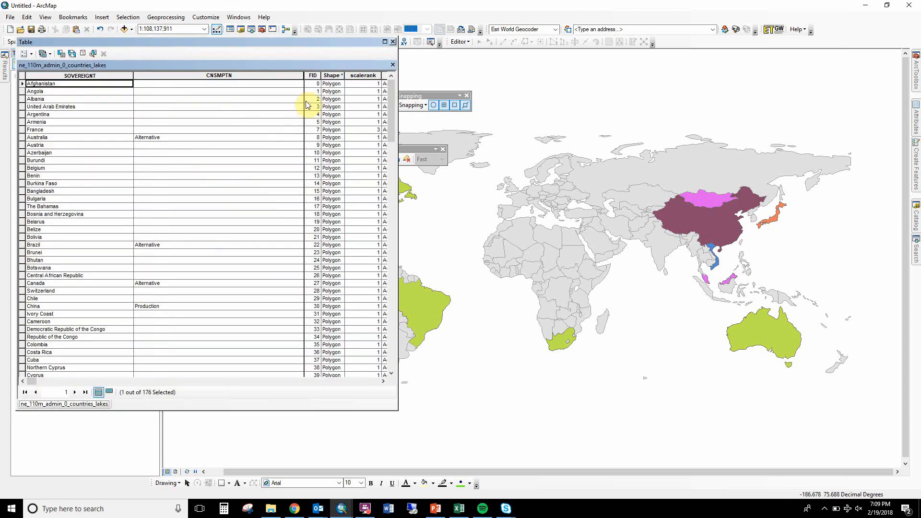
Calculate CNSMPTN as "Alternate" for the selected United States record outside an edit session, closing the table and clearing the selection.
right_click(264, 78)
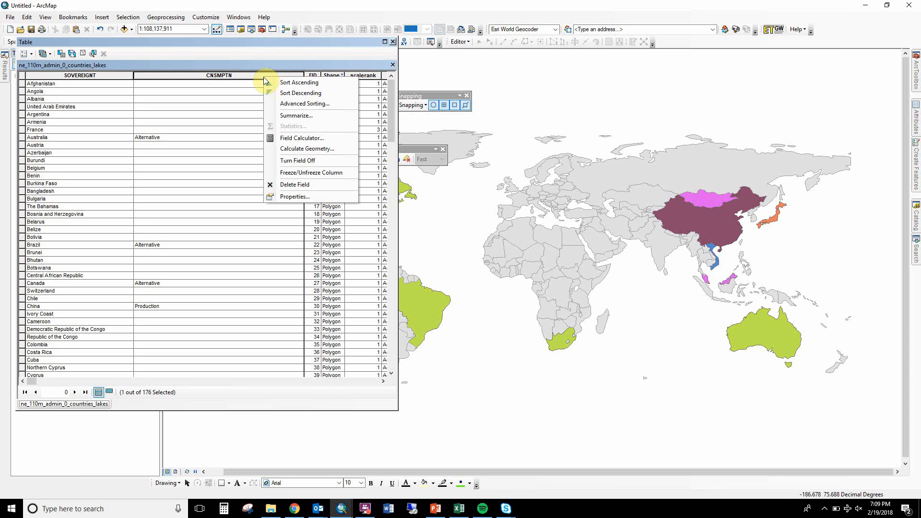
click(289, 137)
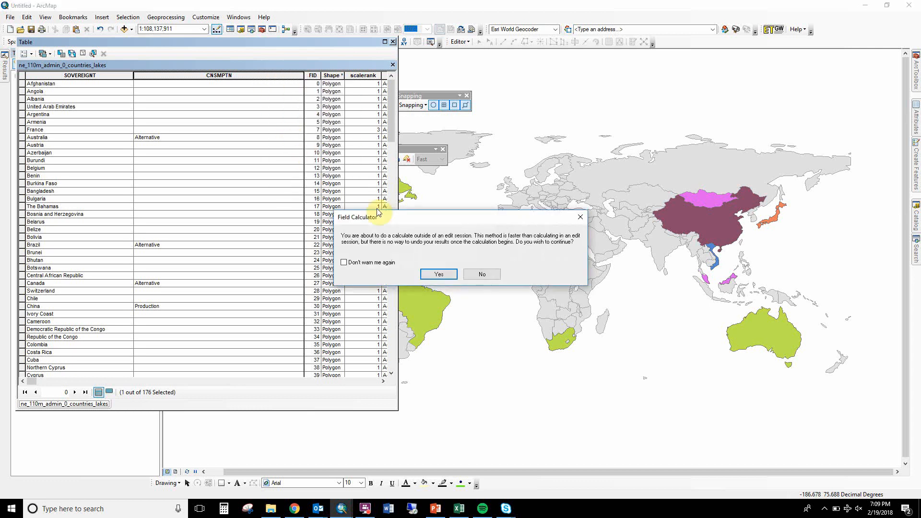
click(432, 277)
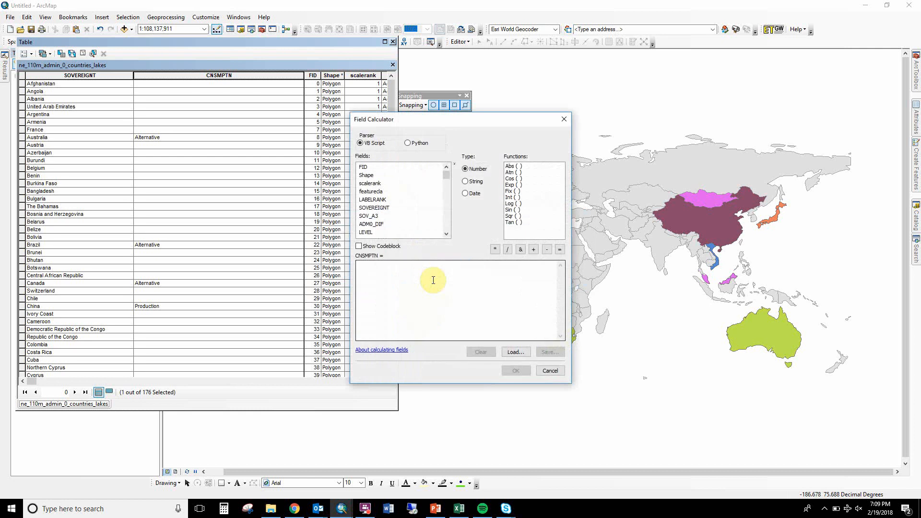
click(433, 280)
text("Alternate)
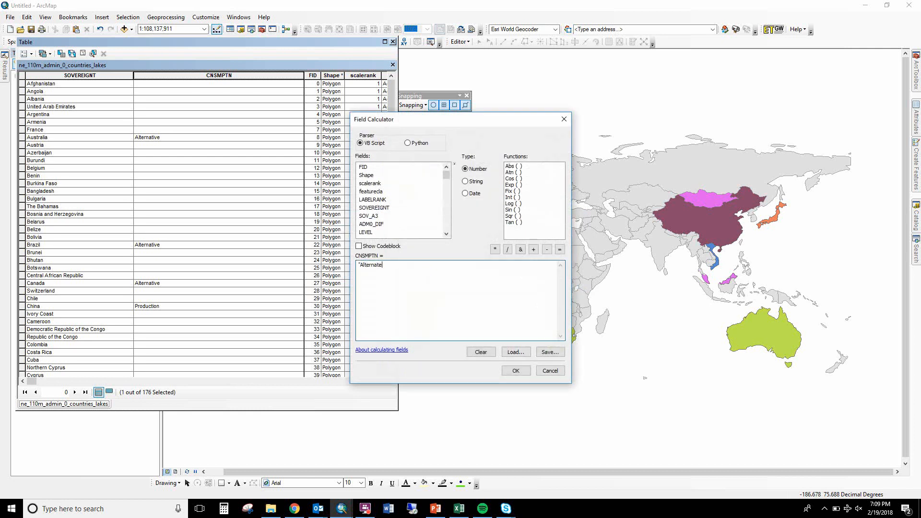
click(515, 370)
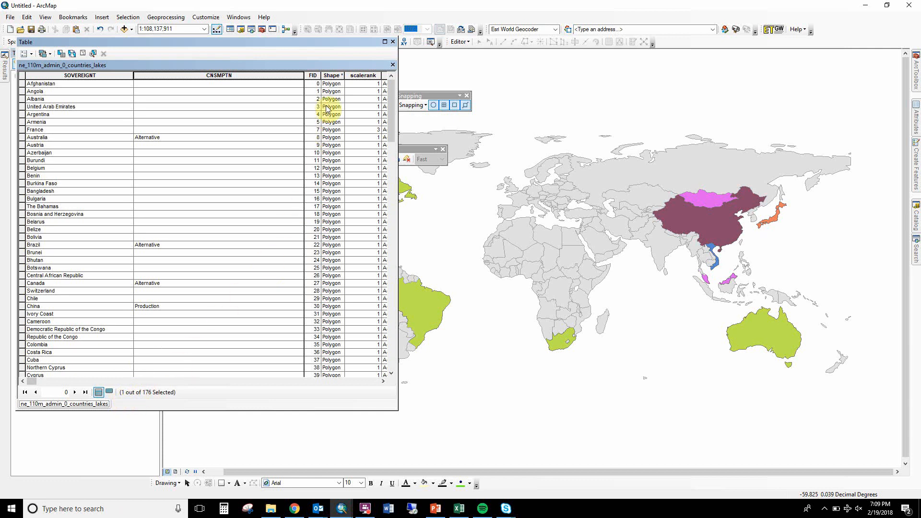
click(393, 41)
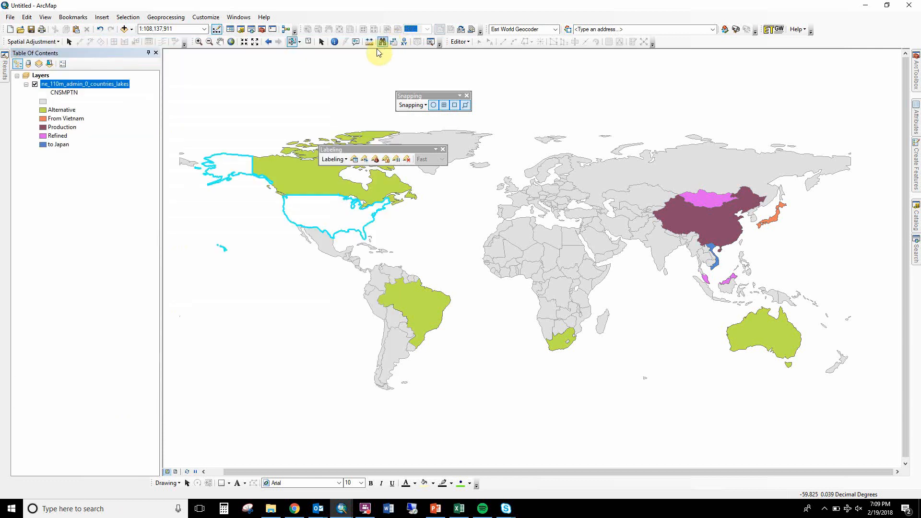
click(262, 129)
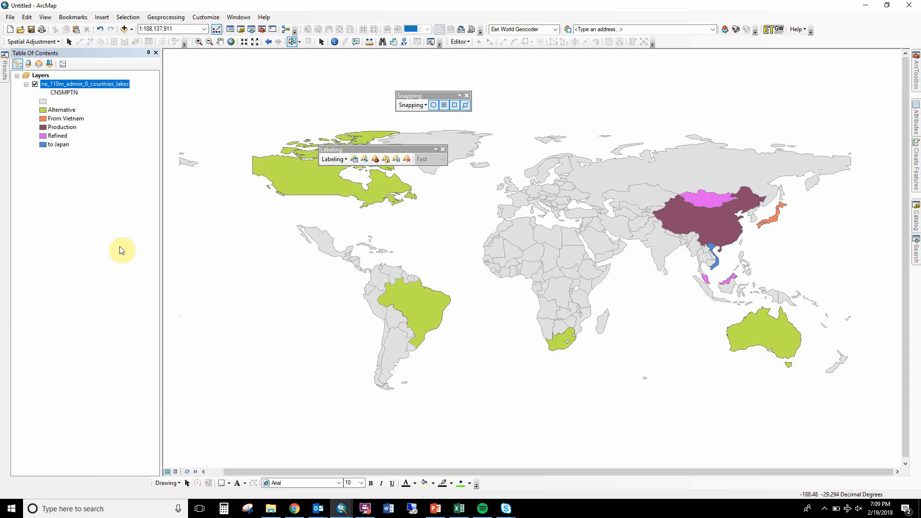
Add the Alternate value to the countries layer's unique-values symbology from the complete list of CNSMPTN values.
right_click(64, 83)
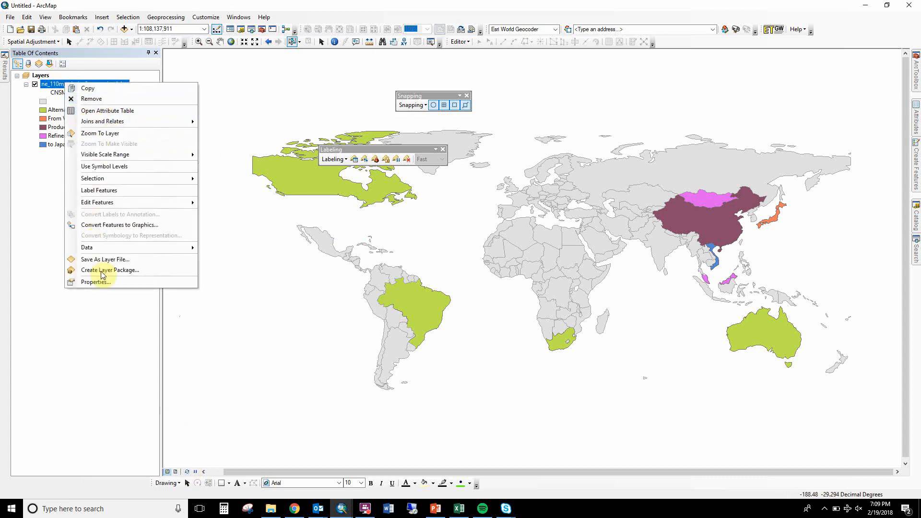
click(106, 287)
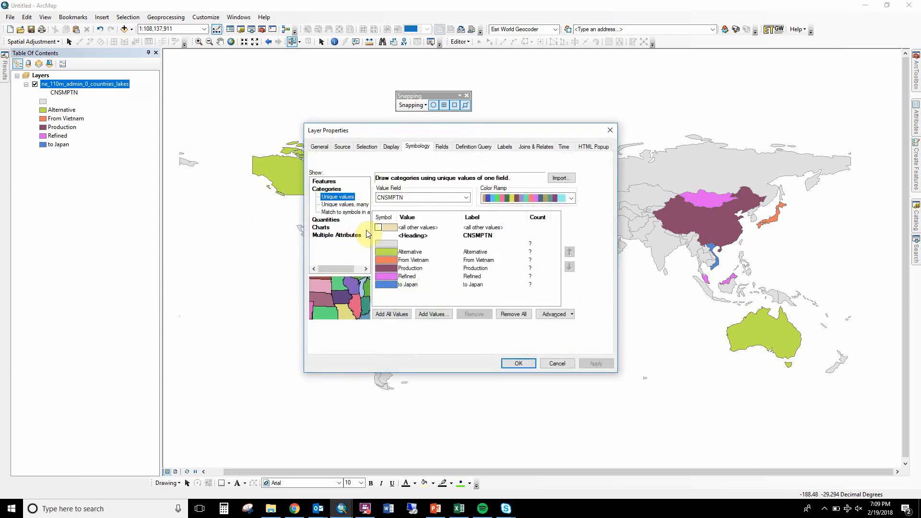
click(429, 314)
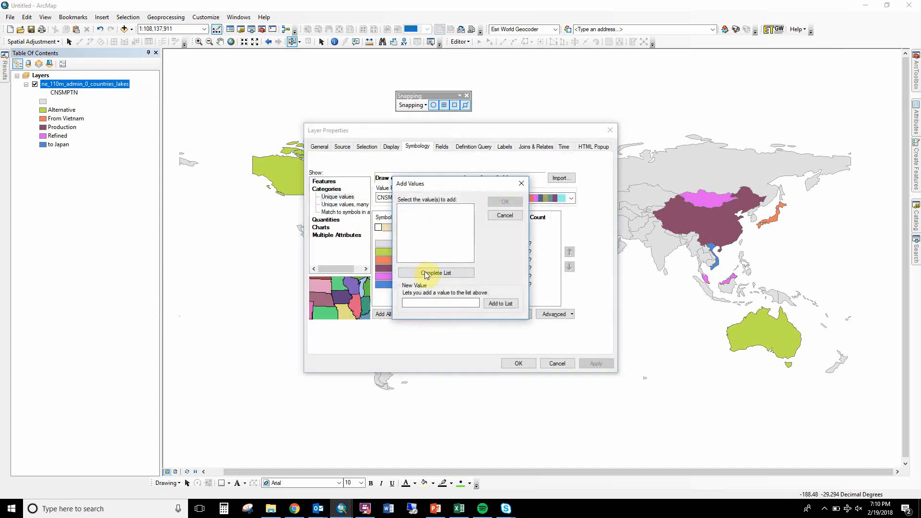
click(425, 273)
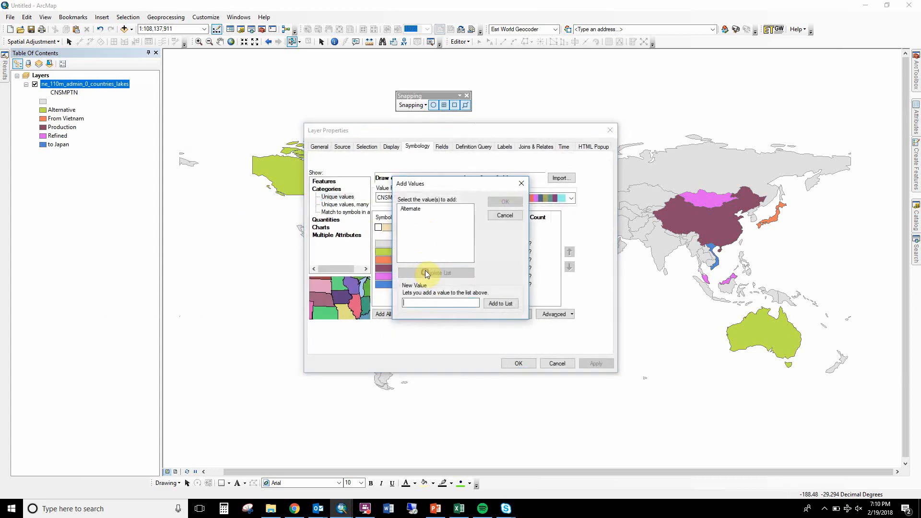
click(410, 209)
click(507, 204)
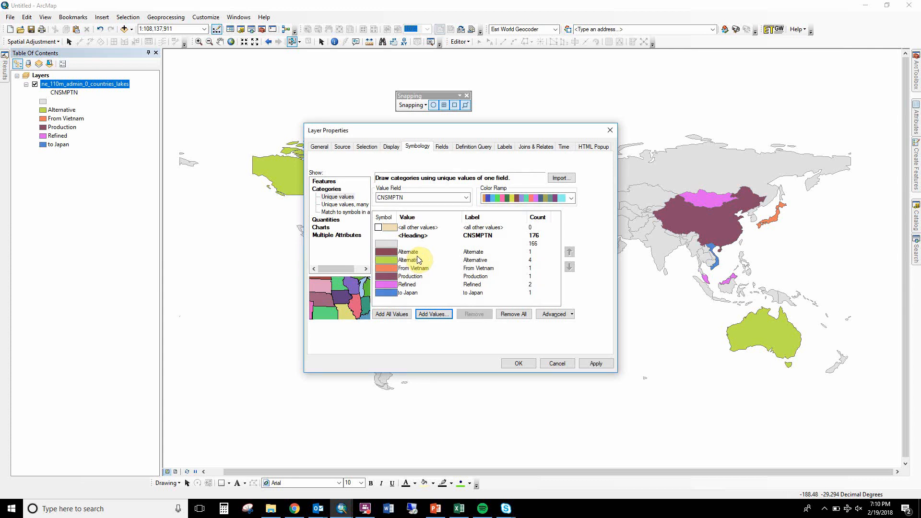
Group the Alternate and Alternative values into one category and label it Alternate.
click(419, 259)
shift+click(416, 254)
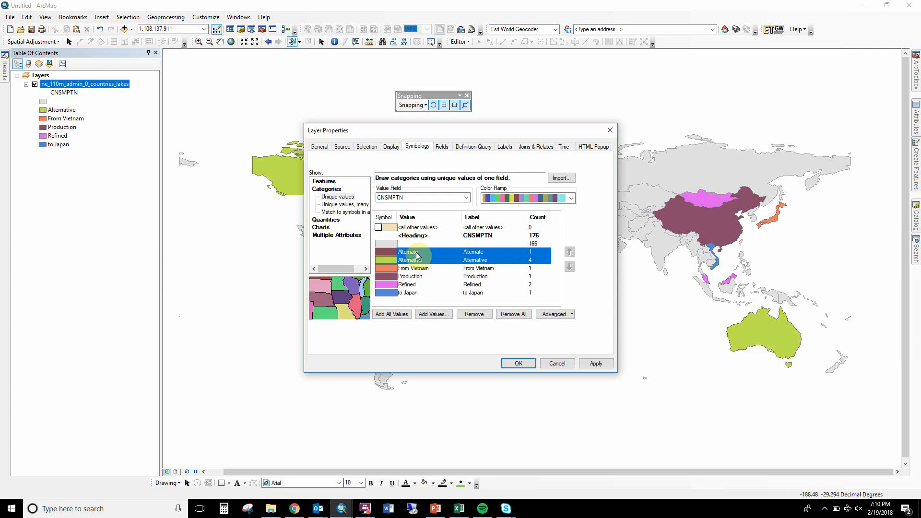
right_click(417, 254)
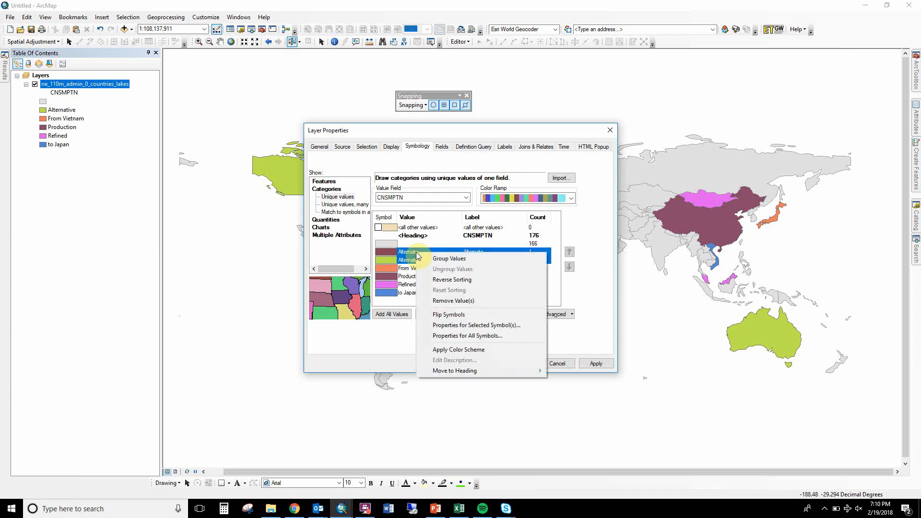
click(434, 258)
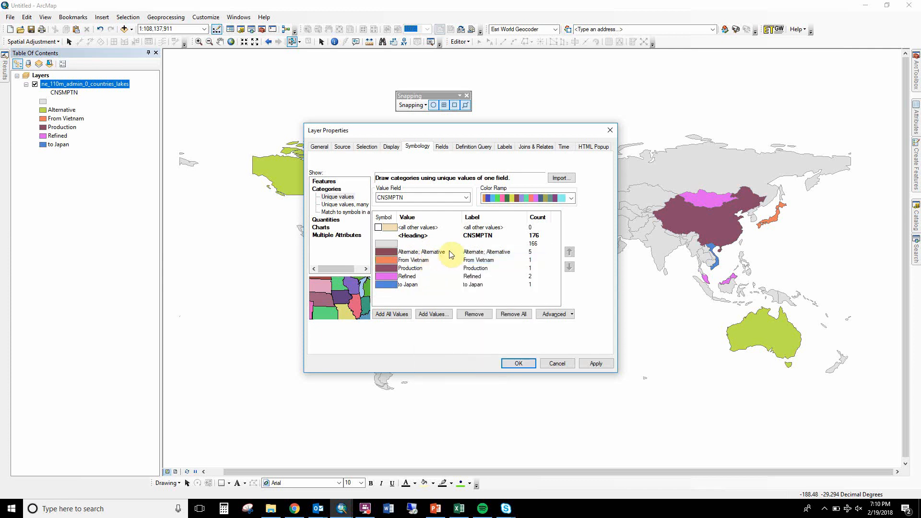
double_click(474, 252)
text(Alternate)
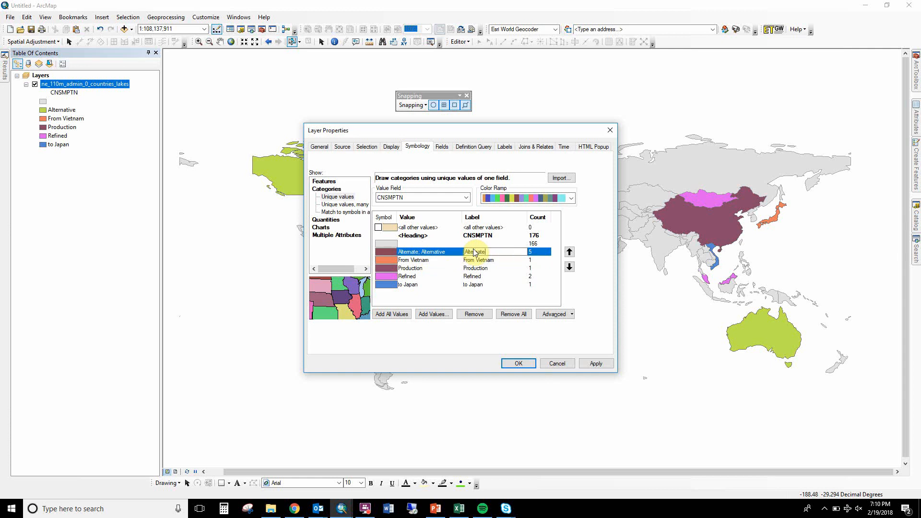
key(Return)
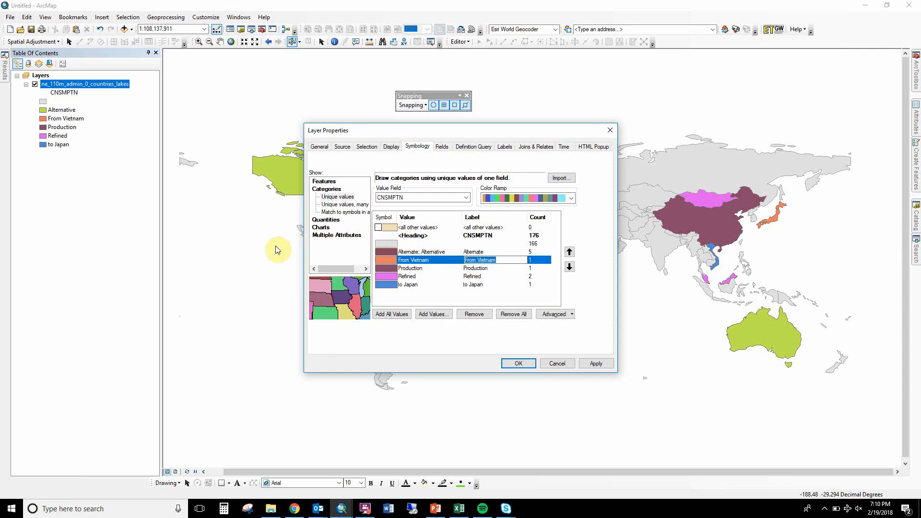
Give the grouped Alternate category a light green fill.
double_click(379, 253)
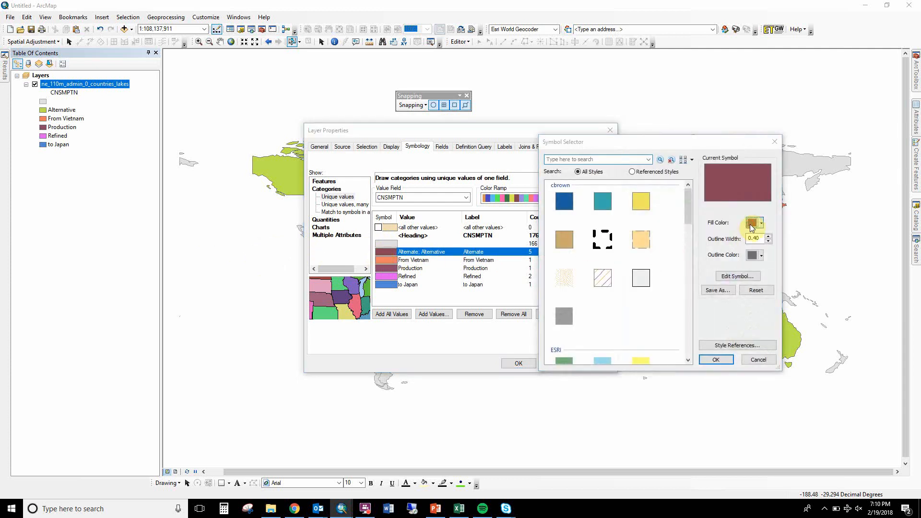
click(752, 223)
click(805, 260)
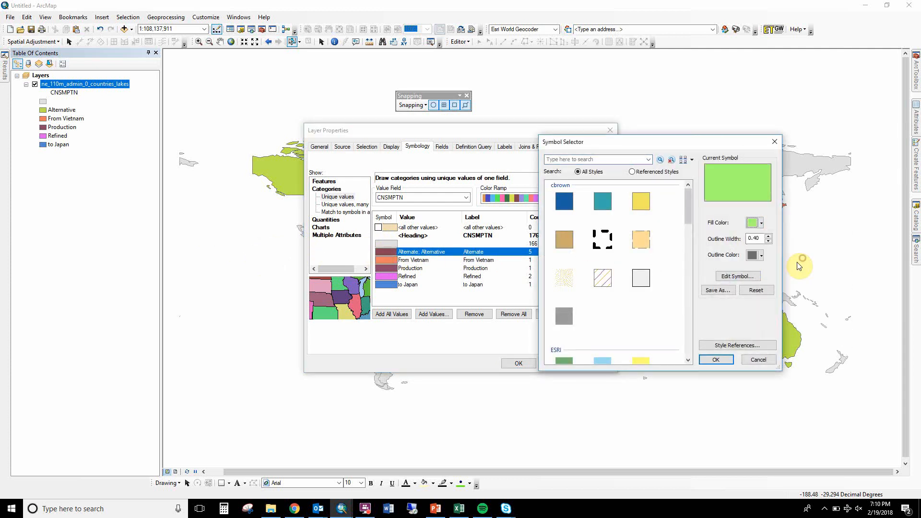
click(714, 359)
double_click(386, 260)
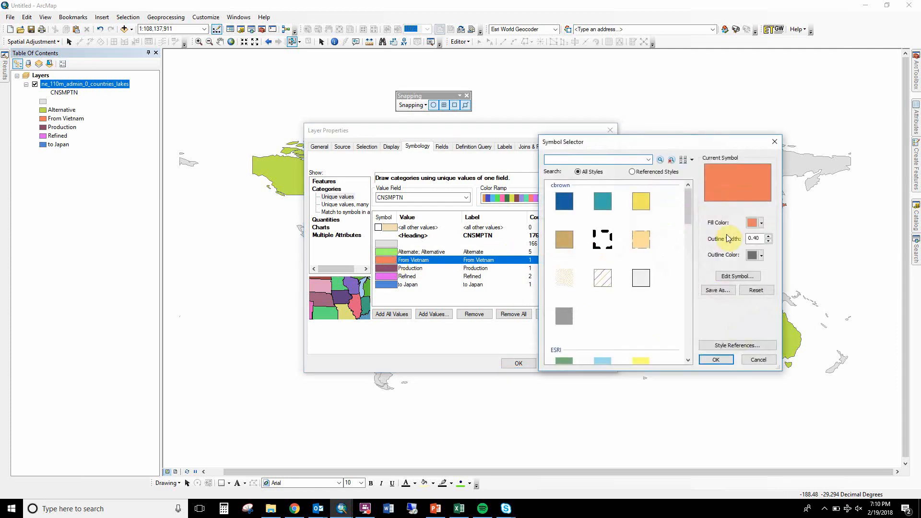
click(751, 224)
click(751, 225)
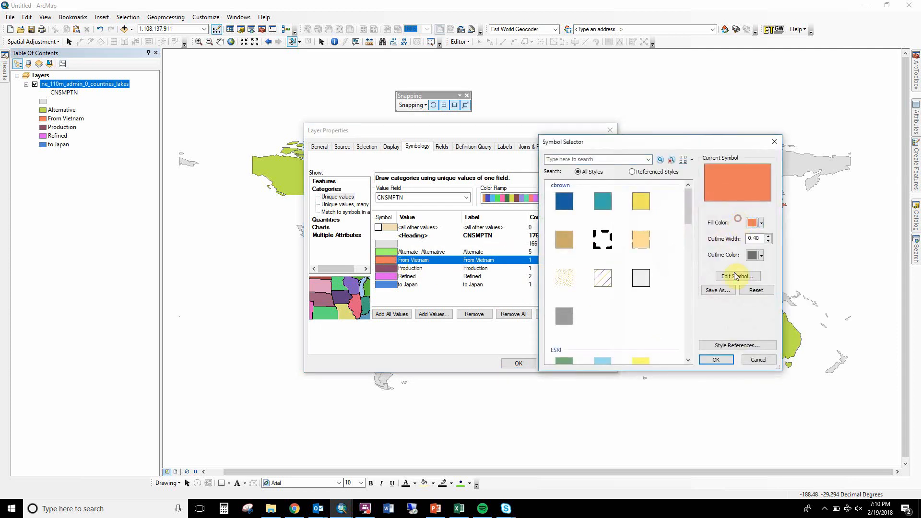
click(716, 360)
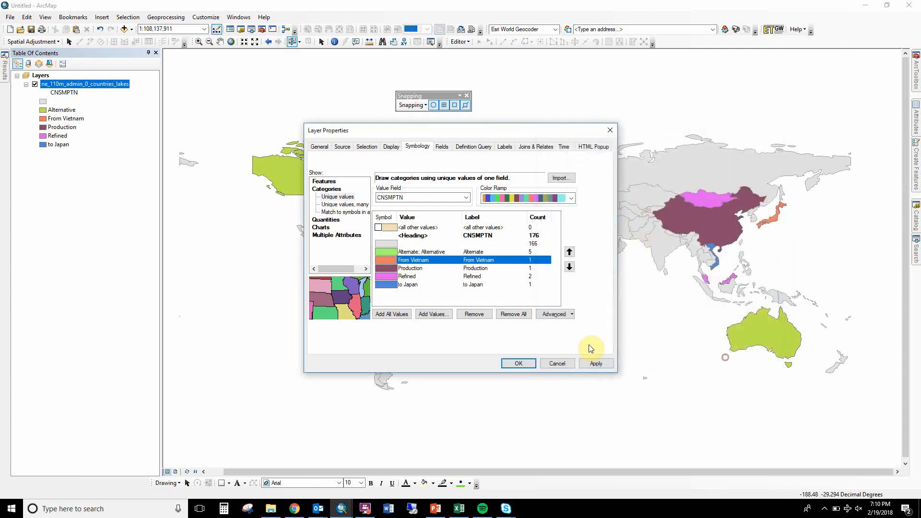
Group the From Vietnam and to Japan values into one category and give it a bright blue fill.
ctrl+click(407, 285)
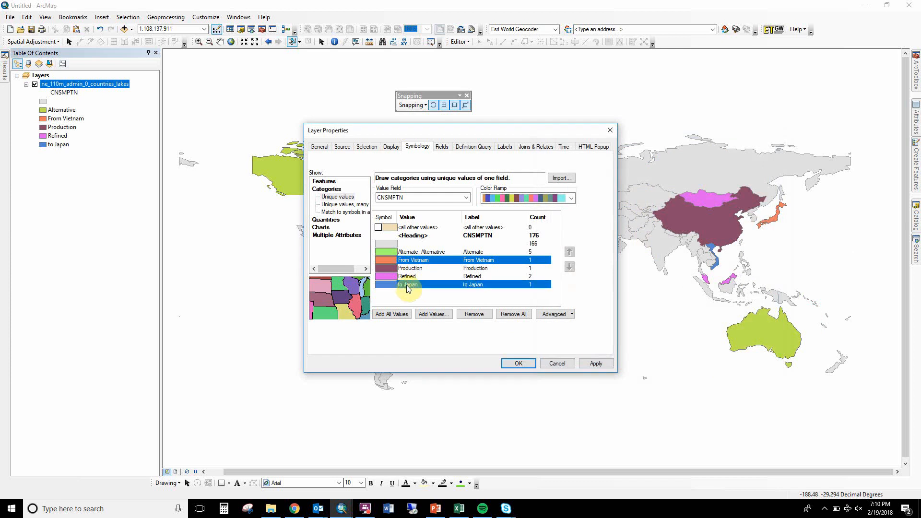
right_click(407, 285)
click(429, 290)
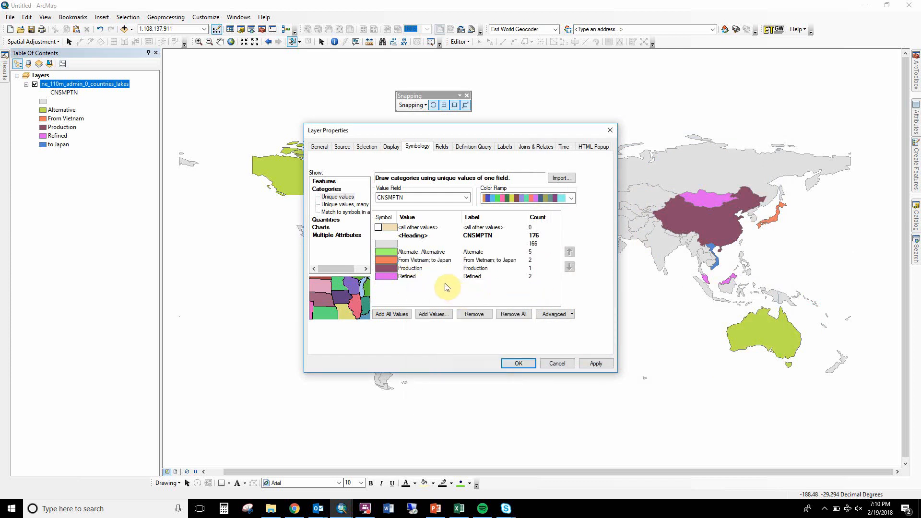
double_click(386, 260)
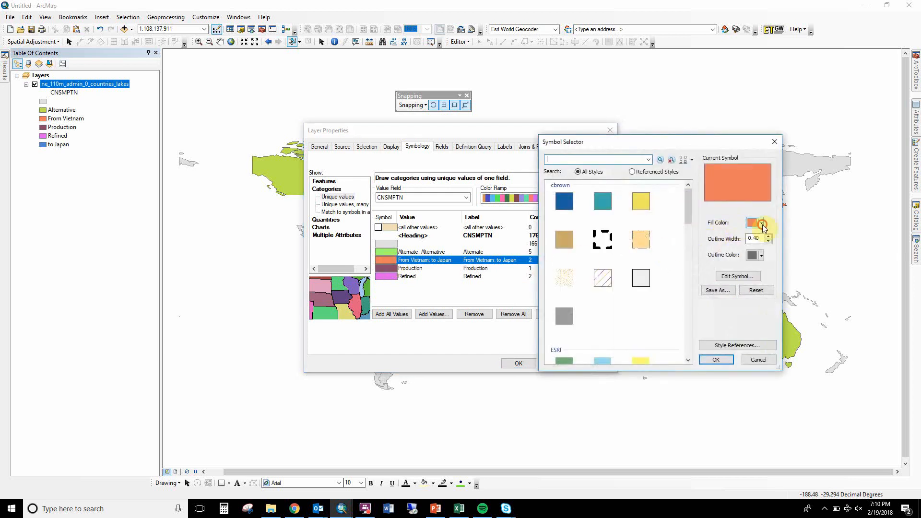
click(762, 224)
click(824, 264)
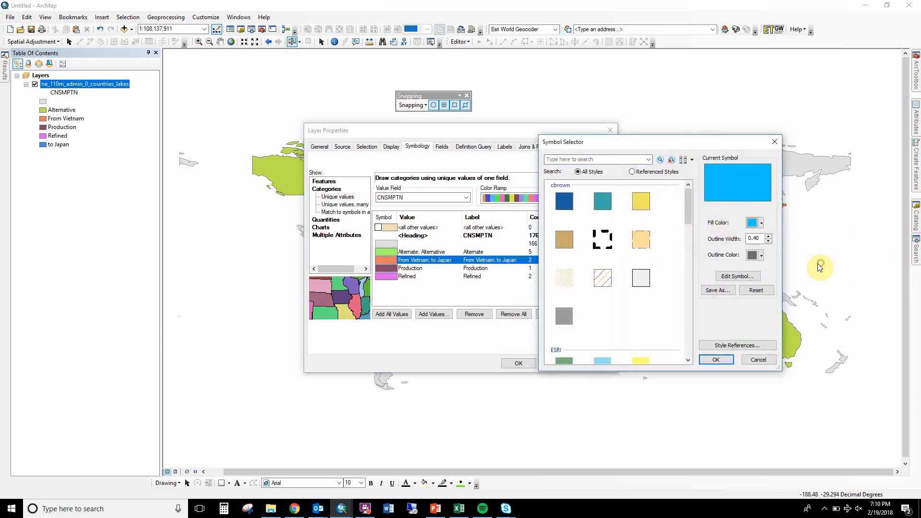
click(715, 359)
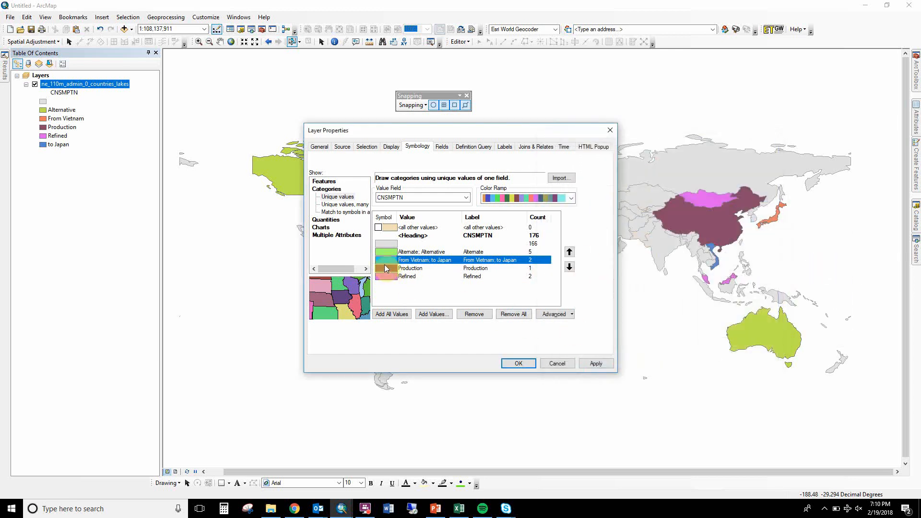
Give the Production category a red fill and apply the updated symbology to the countries layer.
double_click(385, 268)
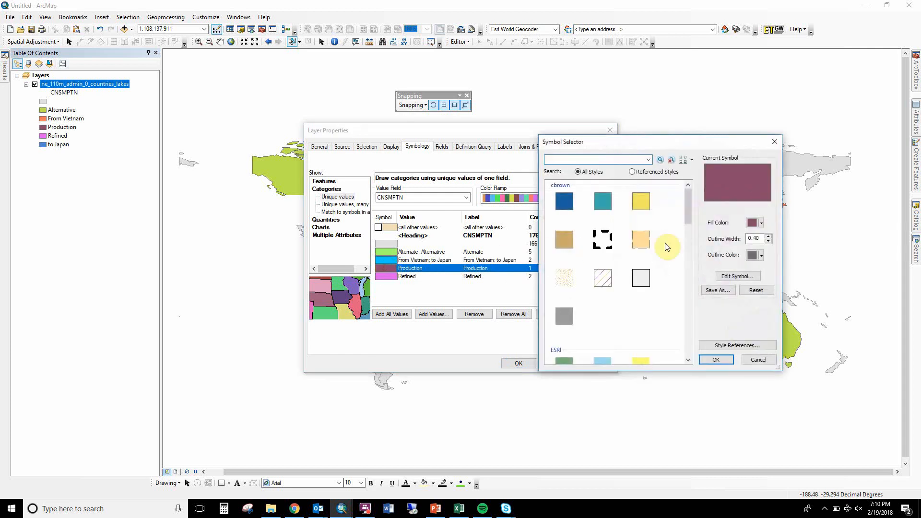
click(754, 224)
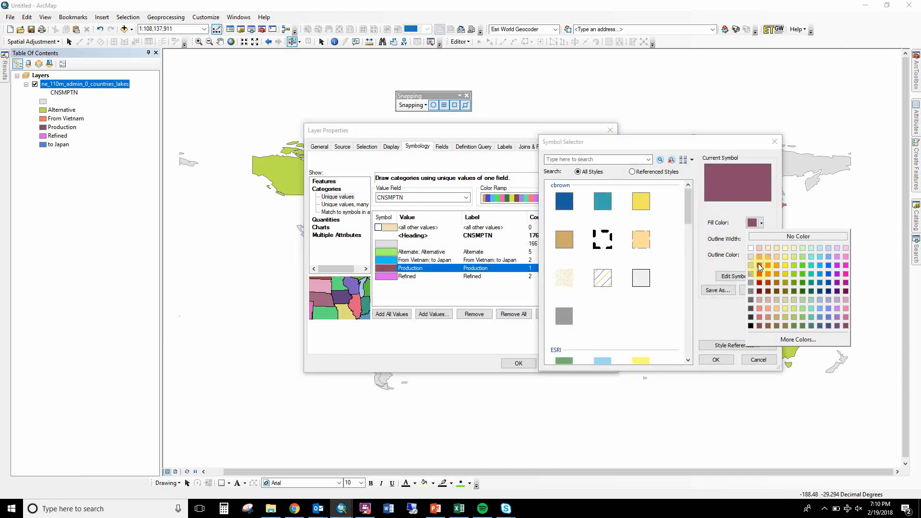
click(761, 275)
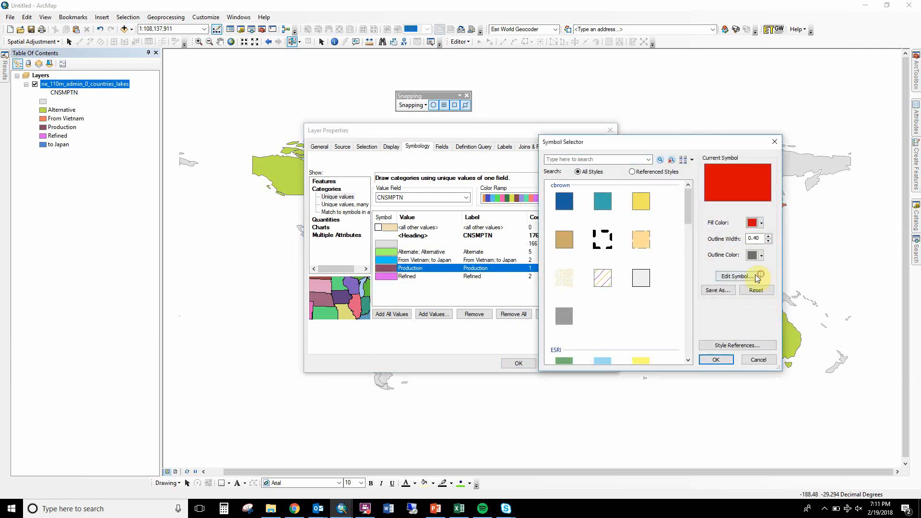
click(717, 359)
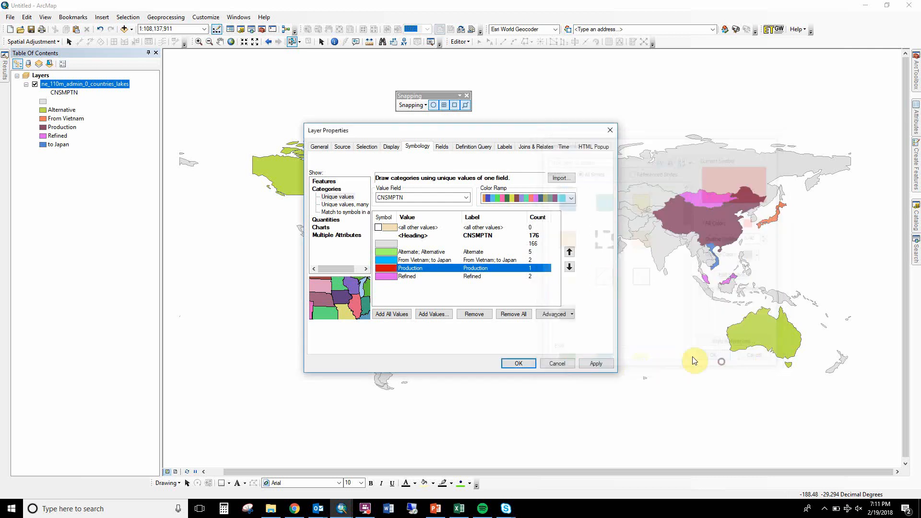
double_click(389, 277)
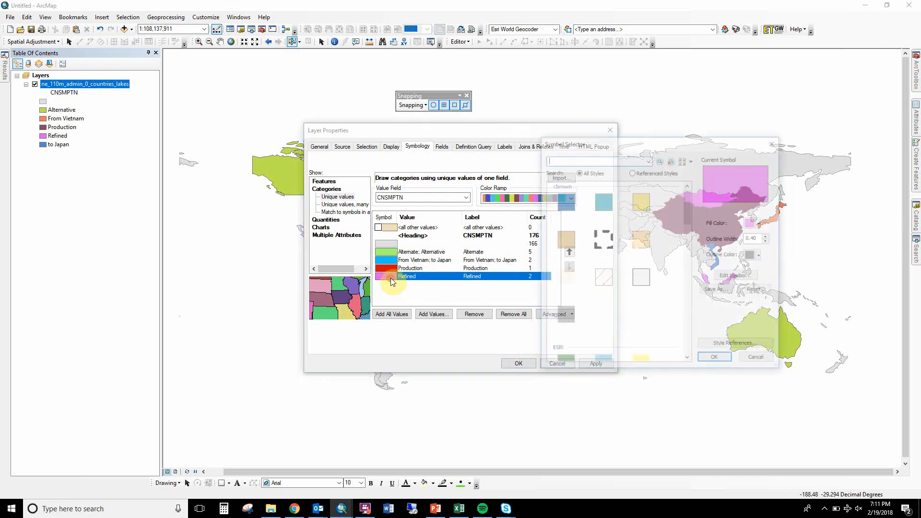
click(755, 357)
click(518, 363)
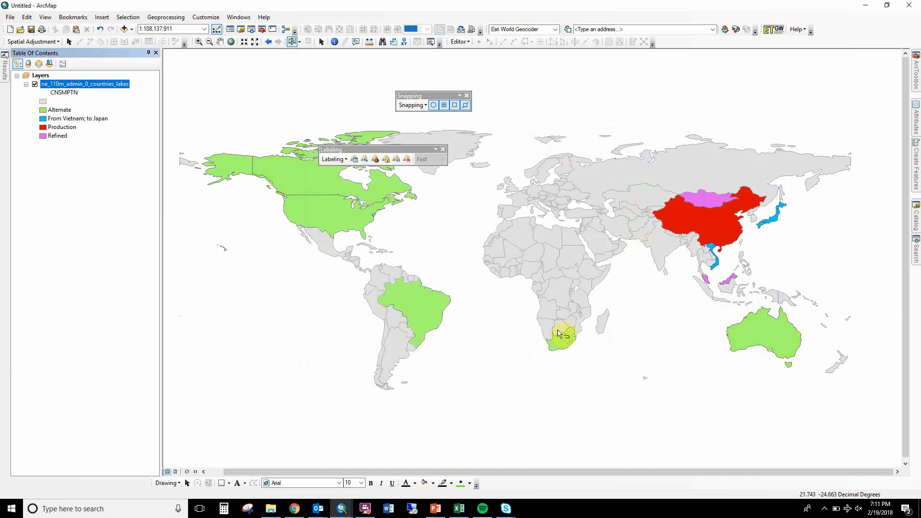
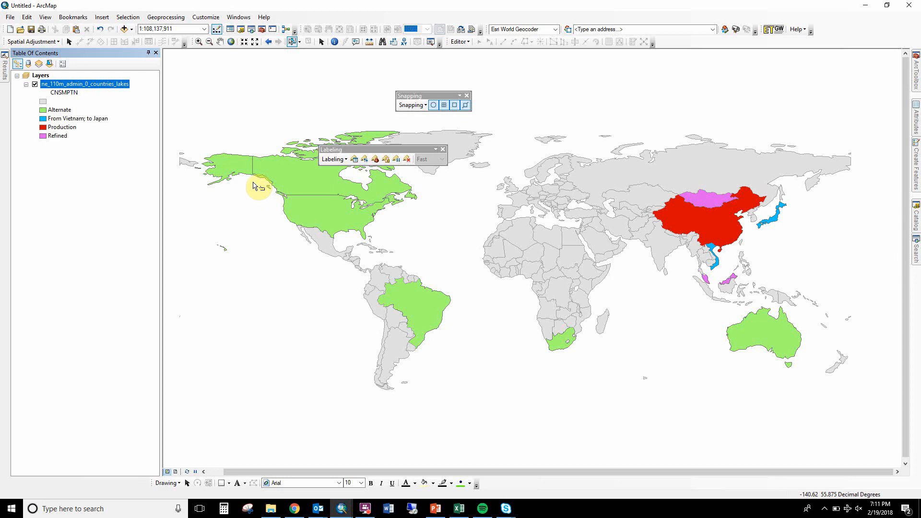
Set the Layers data frame's coordinate system to the projected World system Winkel Tripel (NGS - world), accepting the differing geographic coordinate system.
click(38, 75)
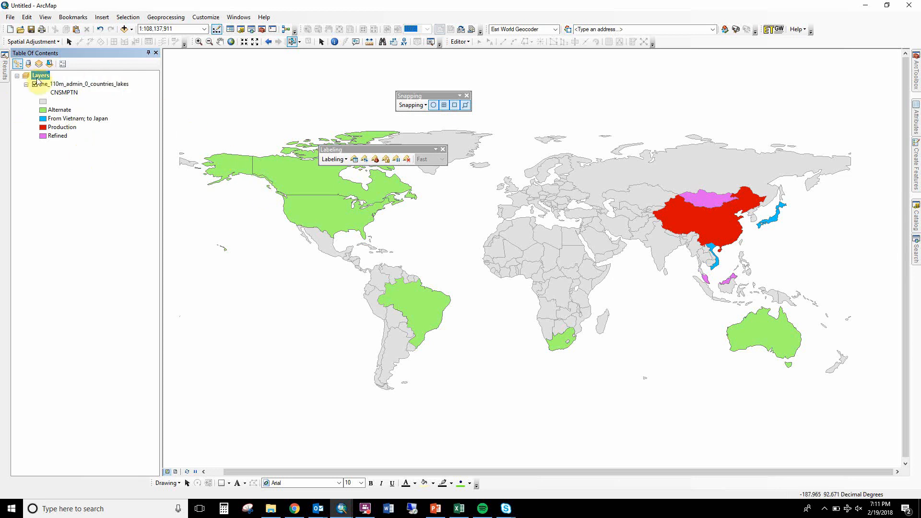
double_click(38, 76)
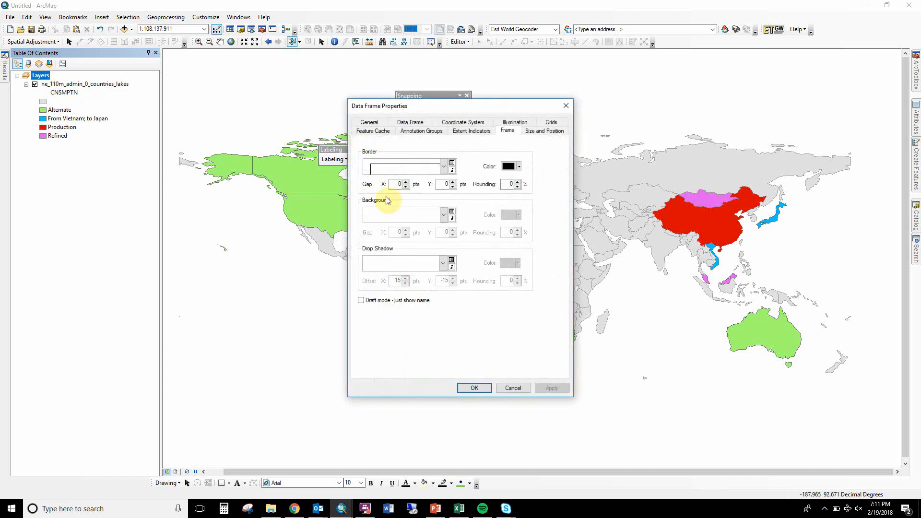
click(457, 123)
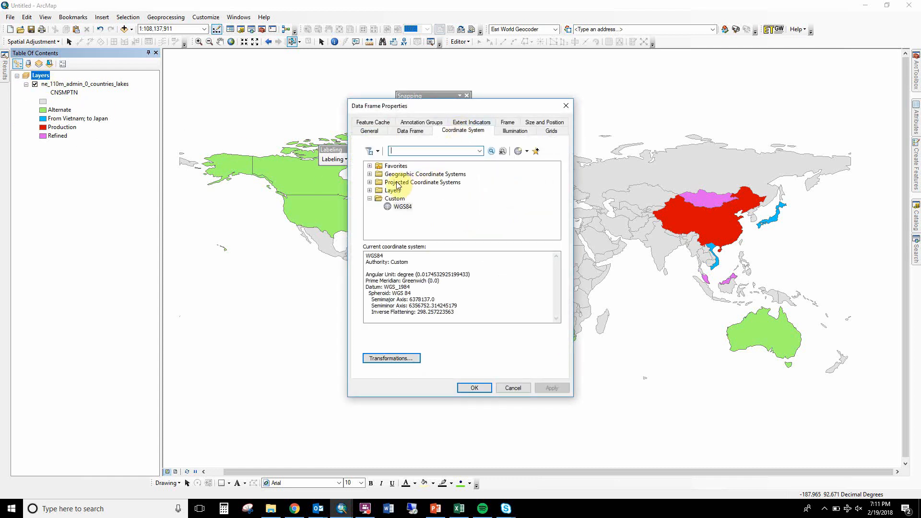
click(369, 183)
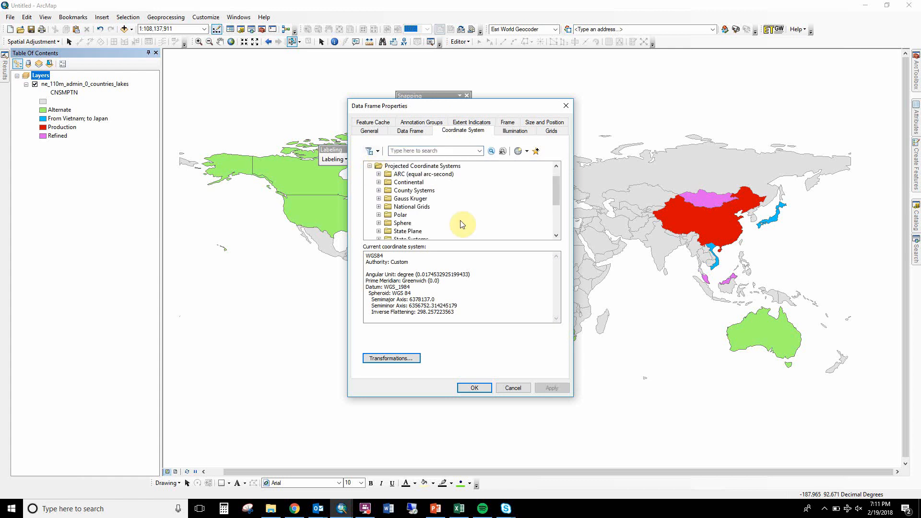
drag(554, 191, 552, 207)
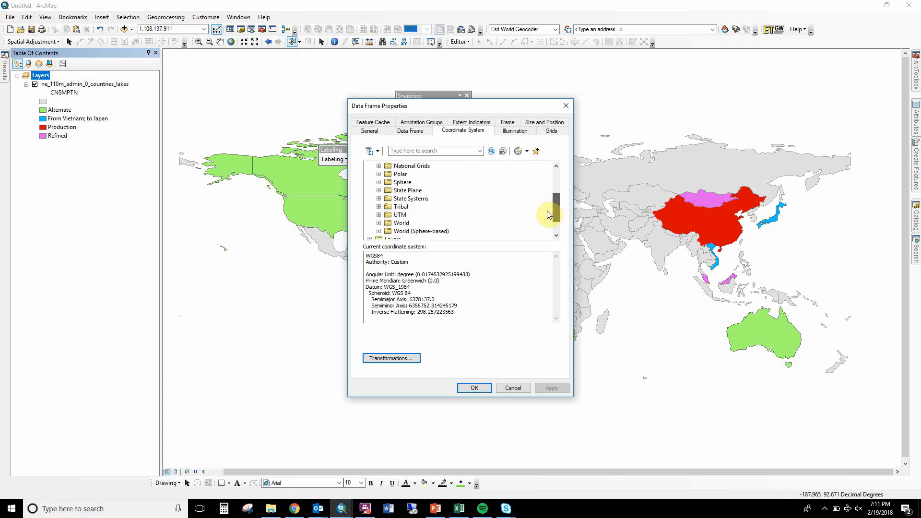
click(381, 211)
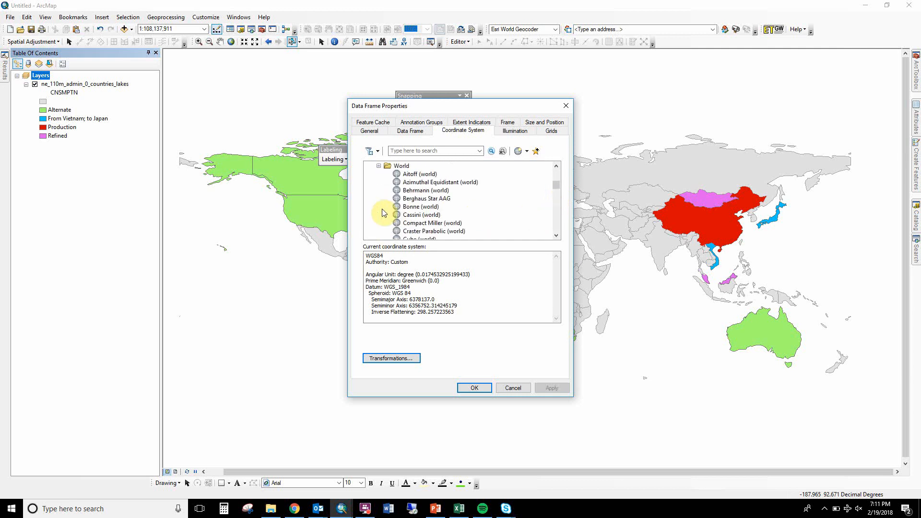
click(556, 228)
click(556, 229)
click(555, 229)
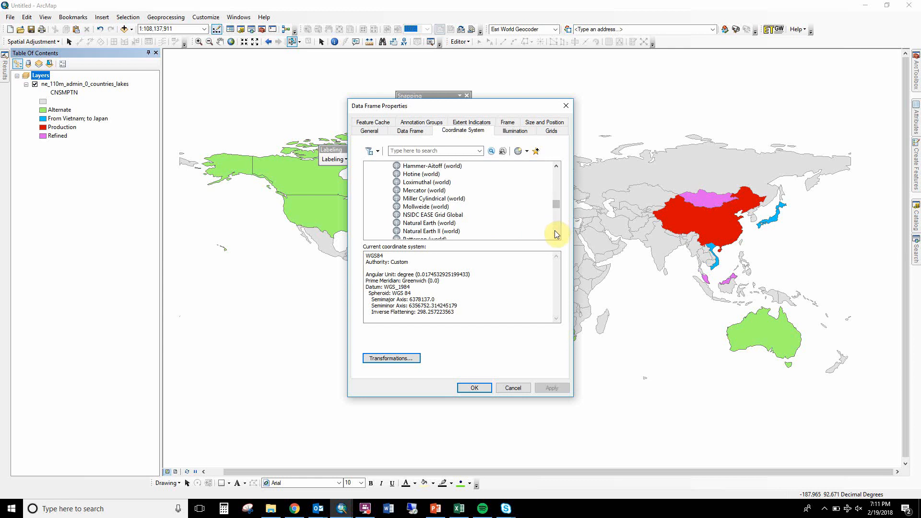
click(556, 235)
click(556, 235)
click(556, 235)
click(557, 235)
click(557, 235)
click(557, 235)
click(557, 235)
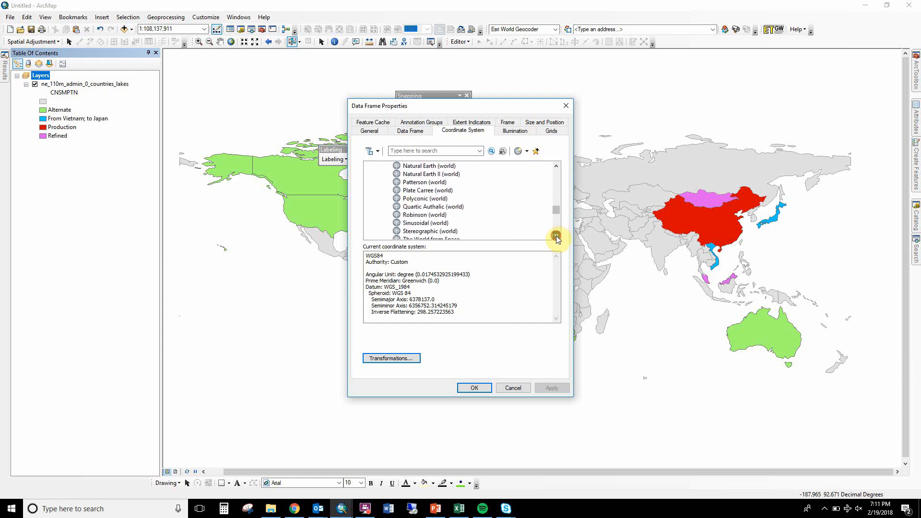
click(556, 235)
click(556, 235)
click(557, 235)
click(556, 235)
click(557, 235)
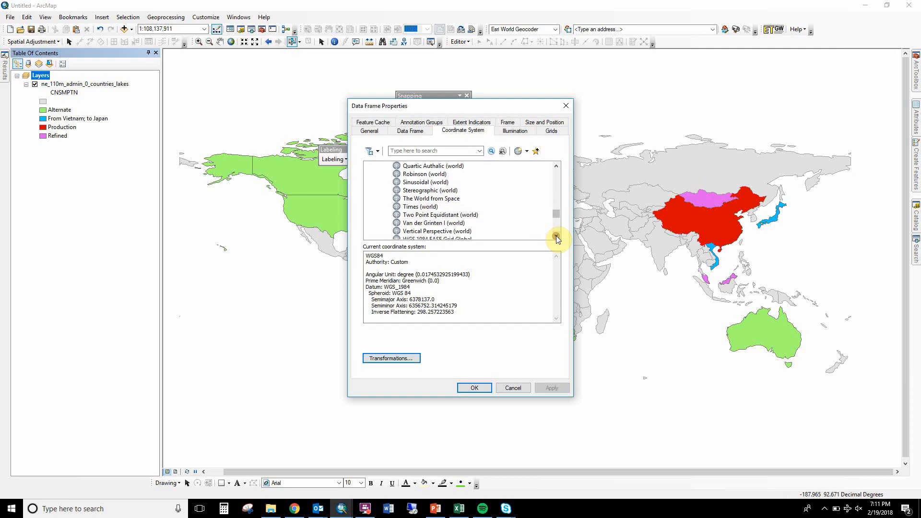
click(557, 235)
click(556, 235)
click(556, 235)
click(557, 235)
drag(556, 236, 556, 235)
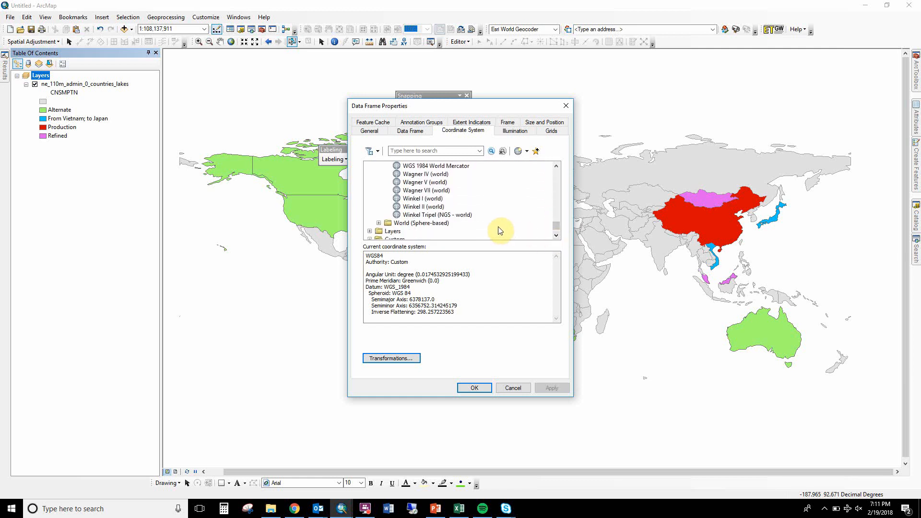
click(449, 214)
click(551, 387)
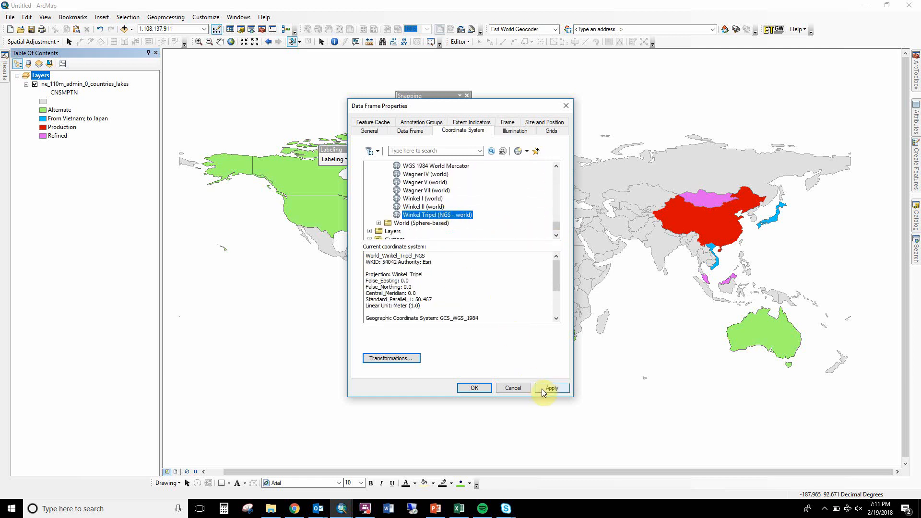
drag(441, 104, 115, 132)
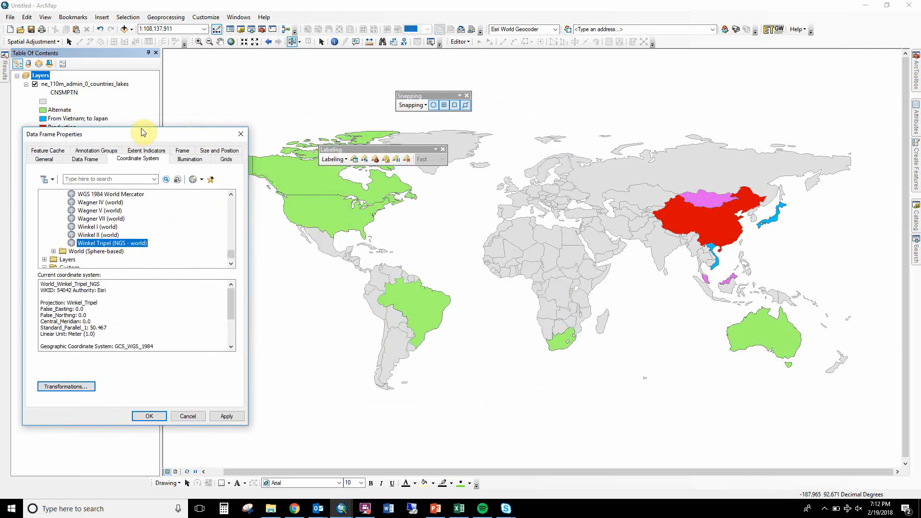
click(219, 415)
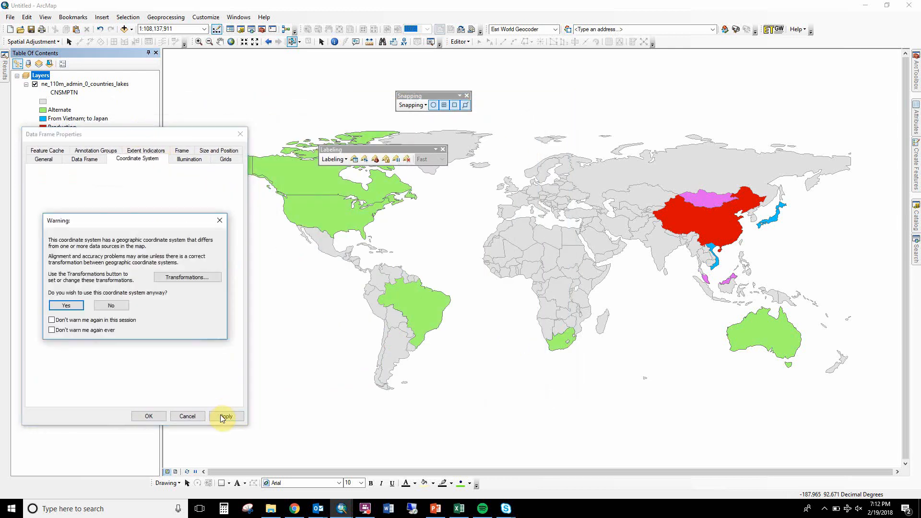
click(64, 305)
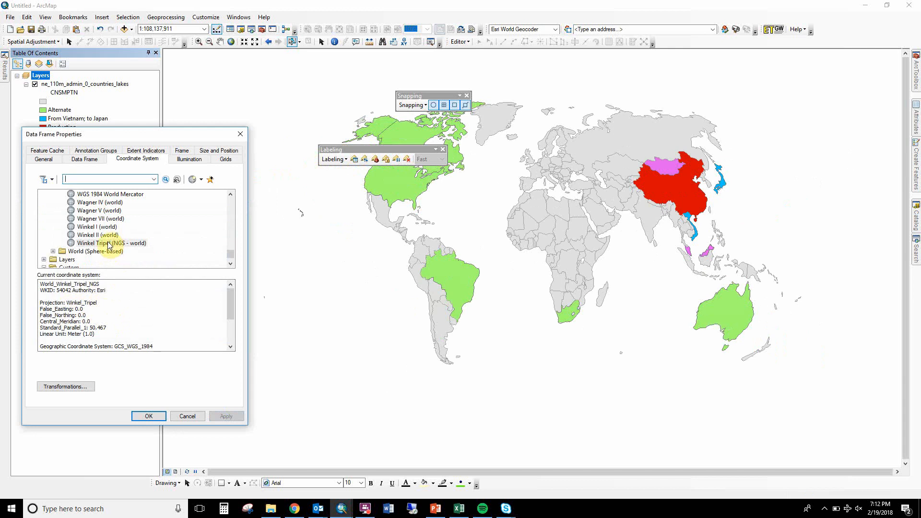
Apply the Wagner IV (world) projection, accepting it with both options that suppress future coordinate system warnings enabled.
click(127, 195)
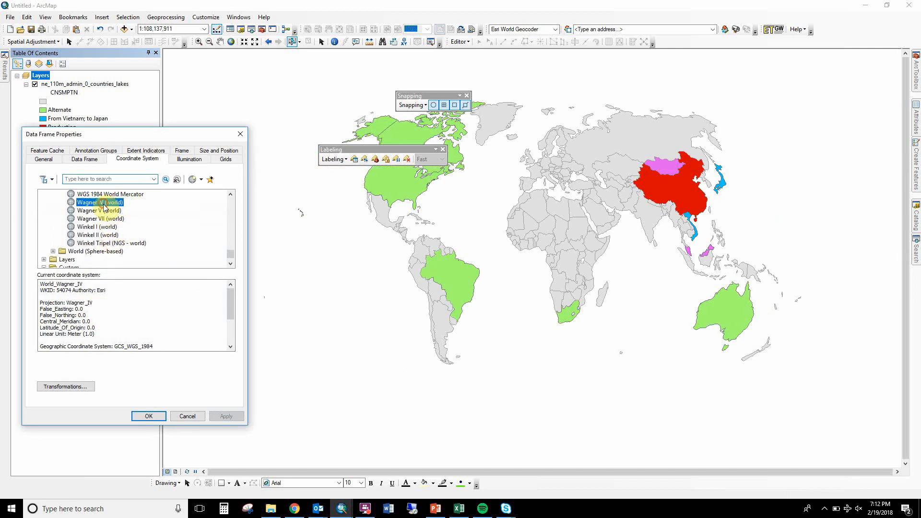
click(223, 416)
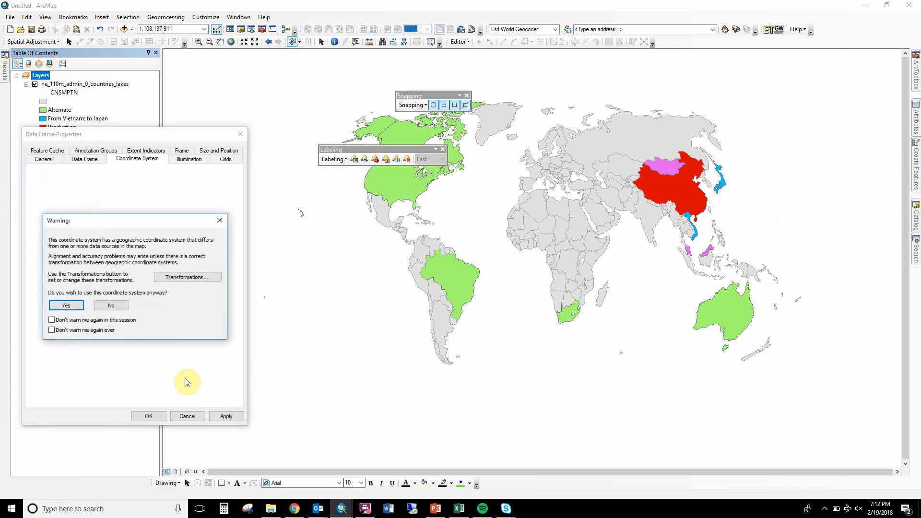
click(66, 307)
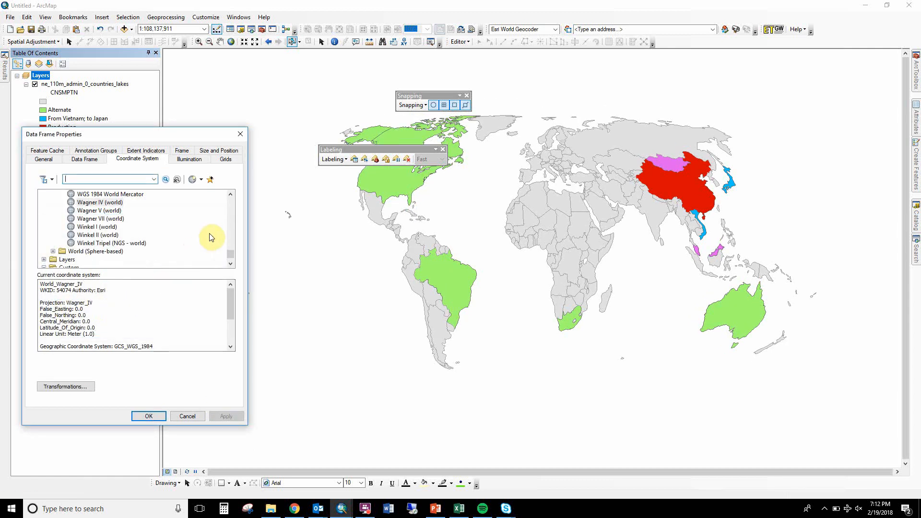
Try the Vertical Perspective (world) projection on the data frame.
click(231, 208)
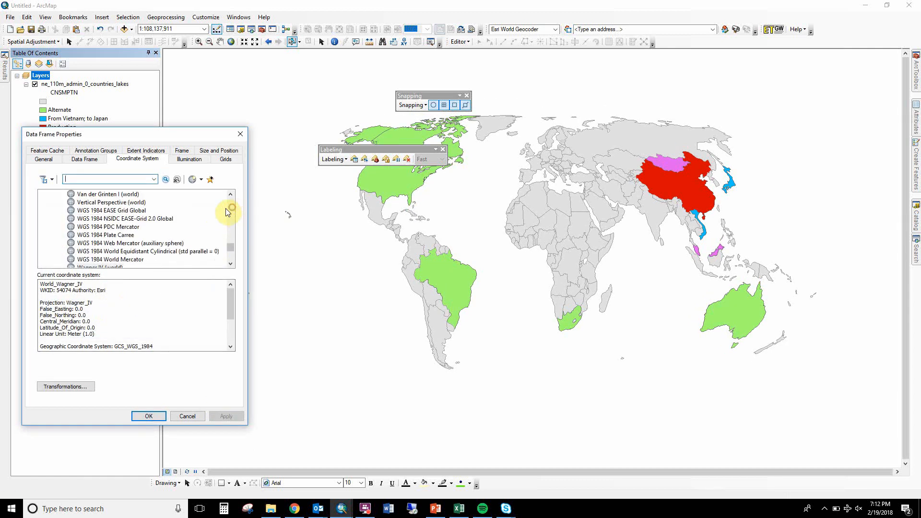
click(129, 202)
click(222, 415)
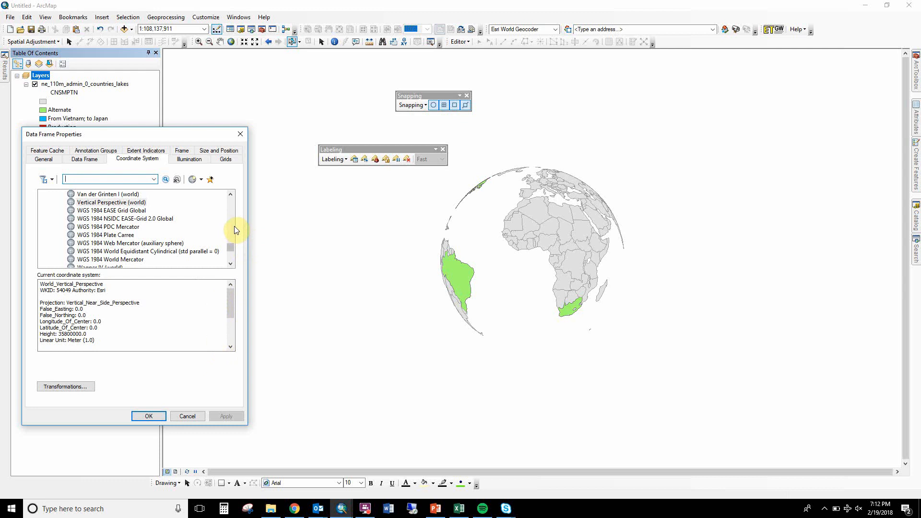
Switch the data frame to the Robinson (world) projection and apply it.
click(229, 206)
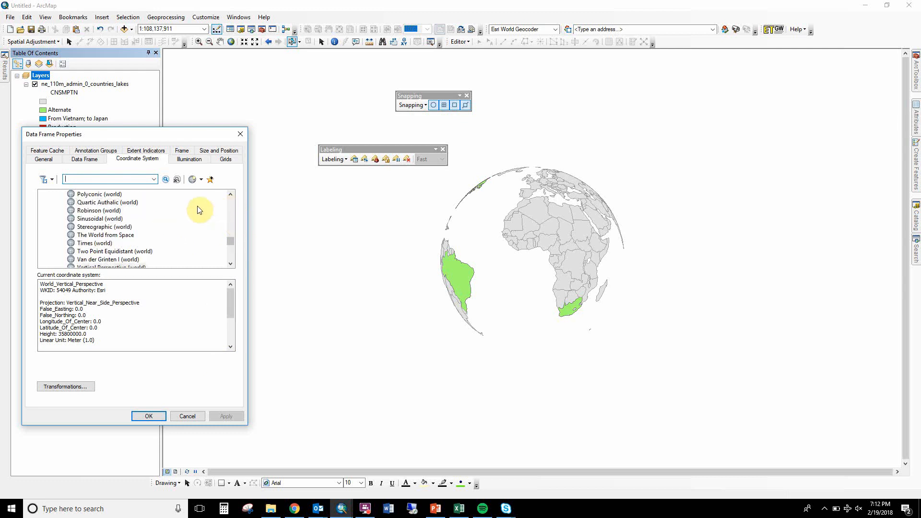
click(113, 210)
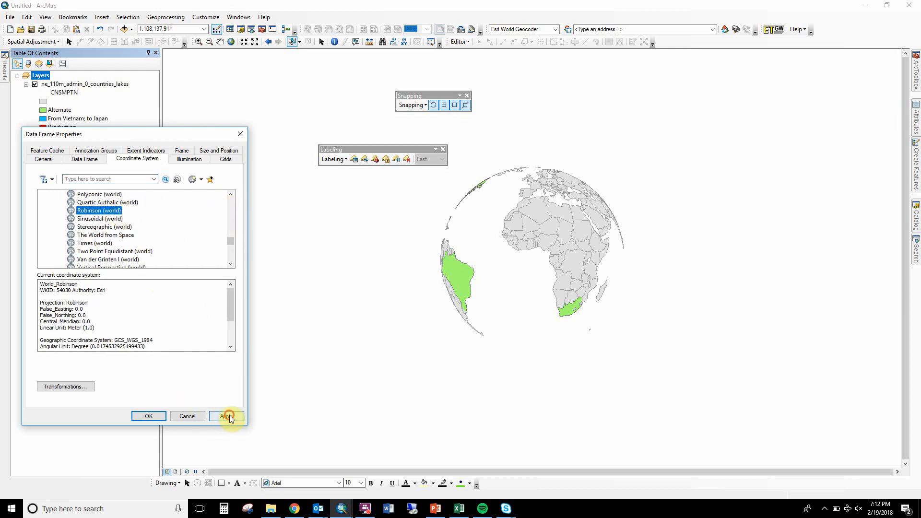
click(228, 416)
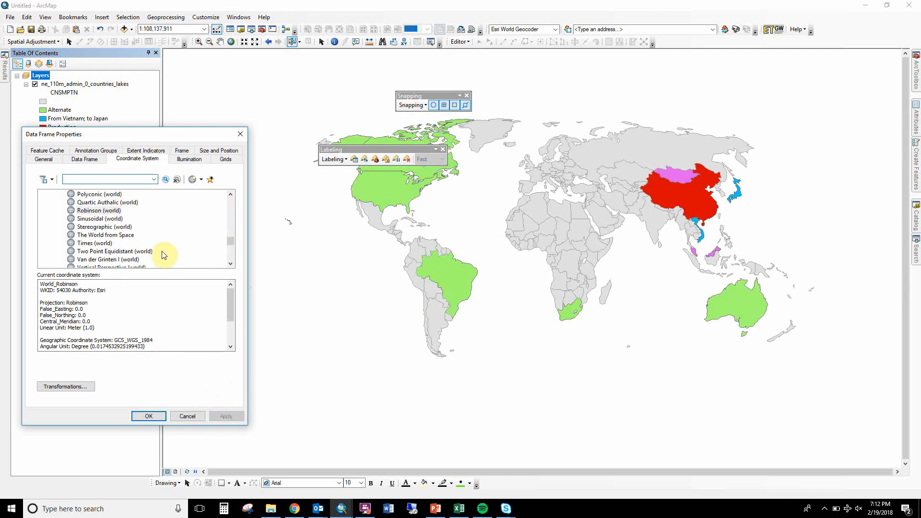
Try the Stereographic (world) projection on the data frame and close its properties to view the whole map.
click(113, 225)
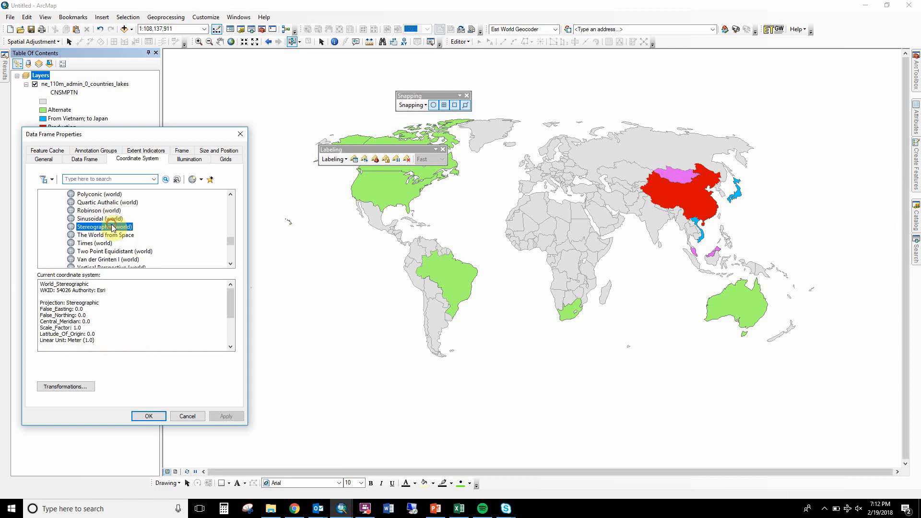
click(224, 418)
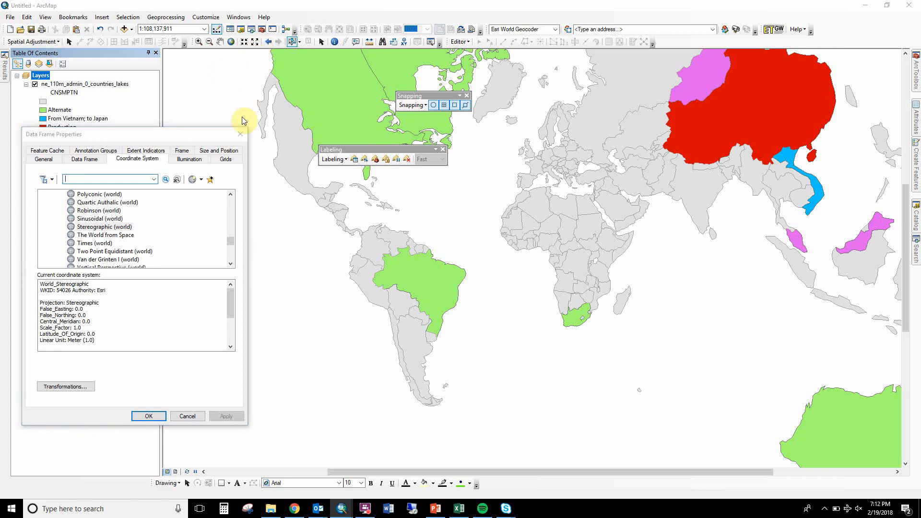
click(240, 134)
click(258, 45)
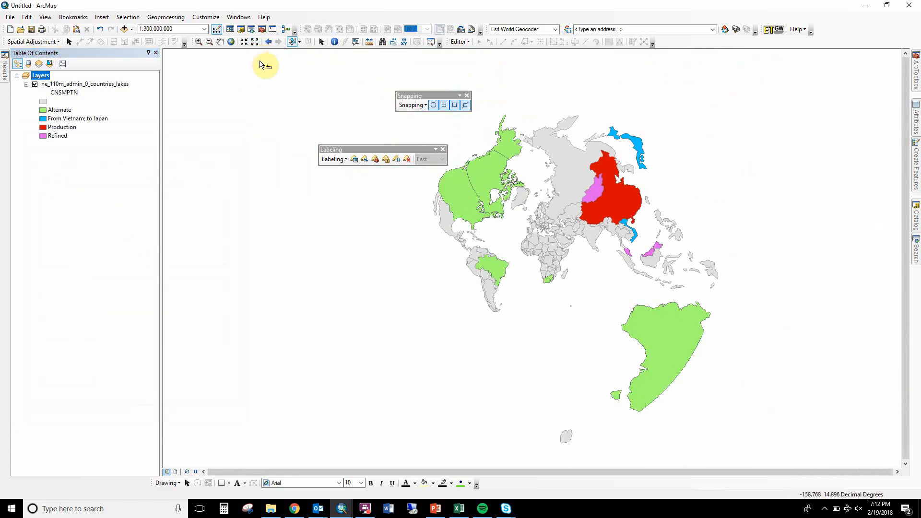
Reopen the data frame properties, apply the Mollweide (world) projection and close them to view the full map.
double_click(41, 76)
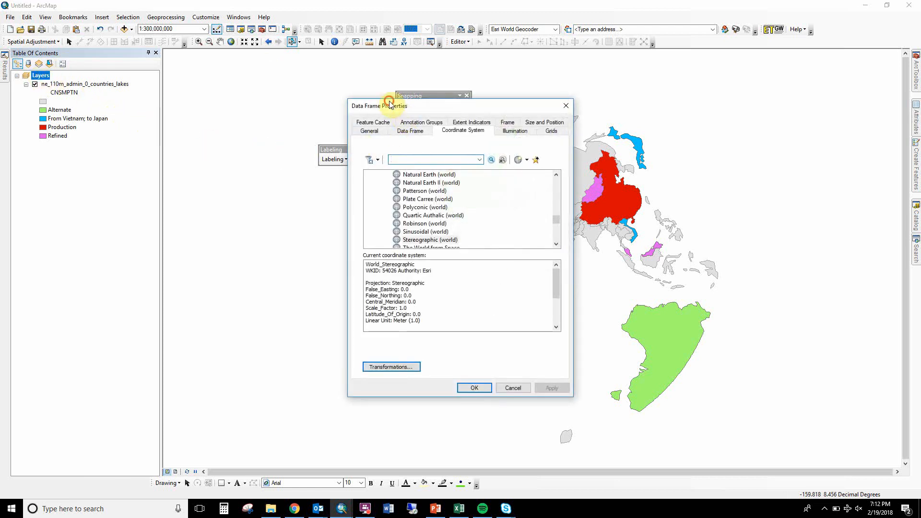
drag(390, 103, 139, 103)
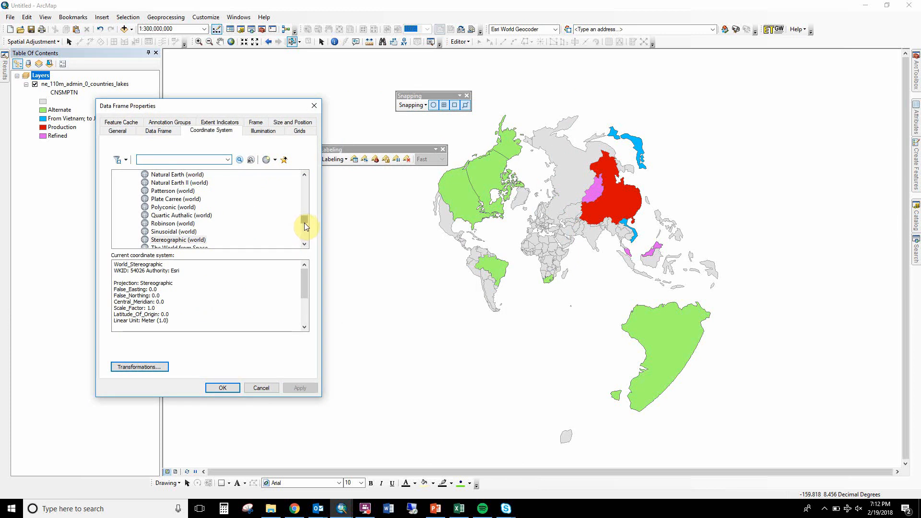
scroll(304, 222, up, 1)
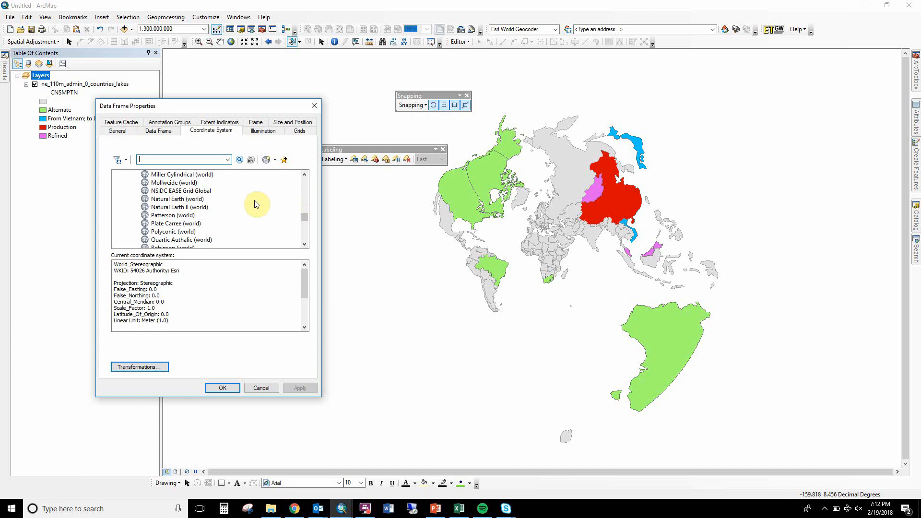
click(194, 183)
click(286, 388)
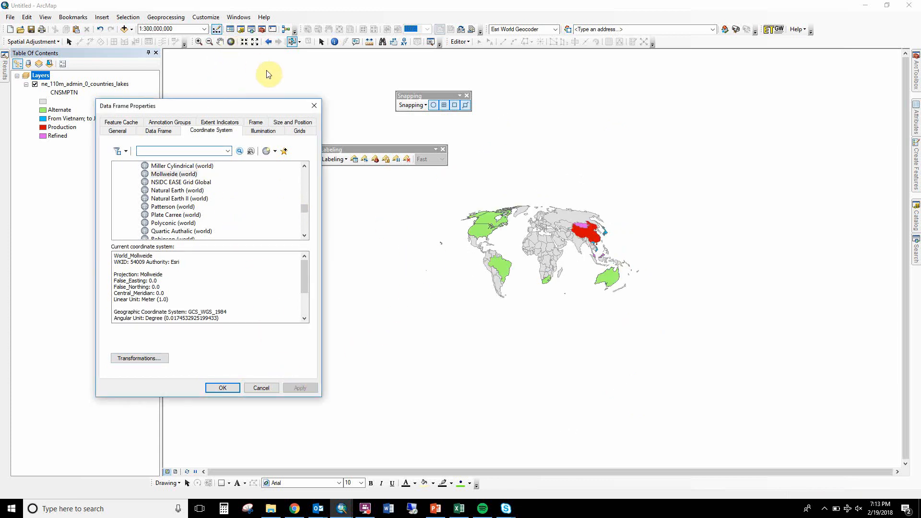
click(314, 105)
click(232, 42)
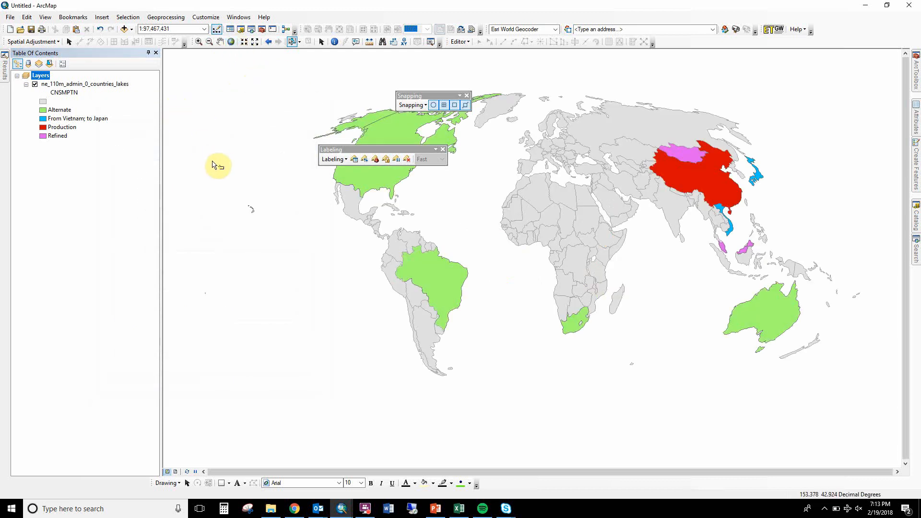
Set the Layers data frame's projection back to Winkel Tripel (NGS - world) and confirm the properties.
double_click(41, 76)
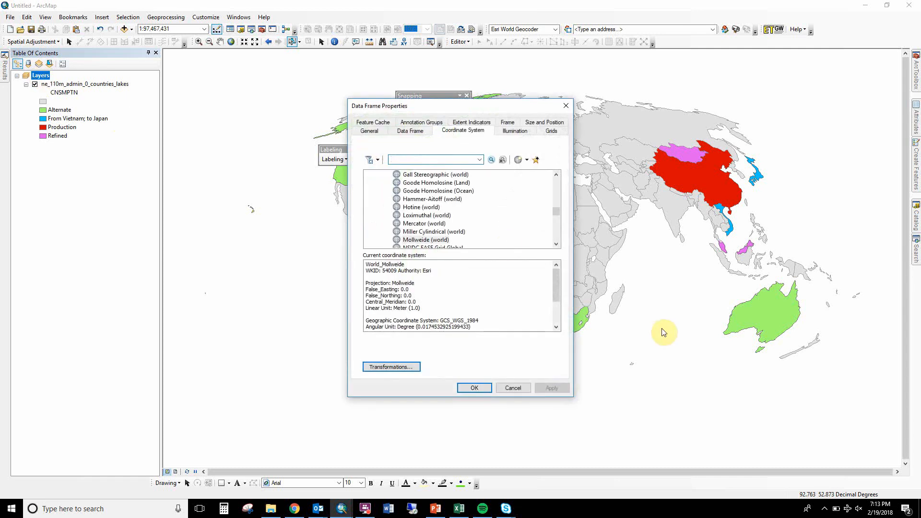
drag(557, 212, 556, 251)
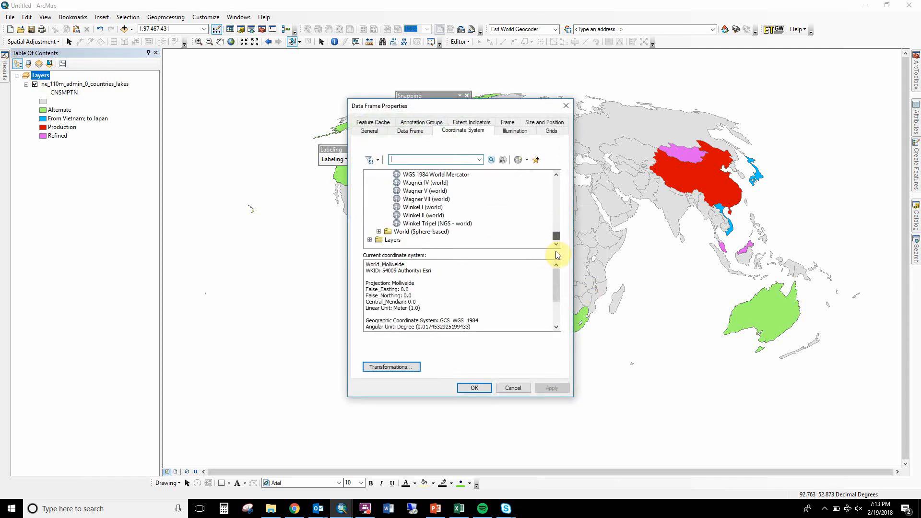
click(452, 224)
click(474, 387)
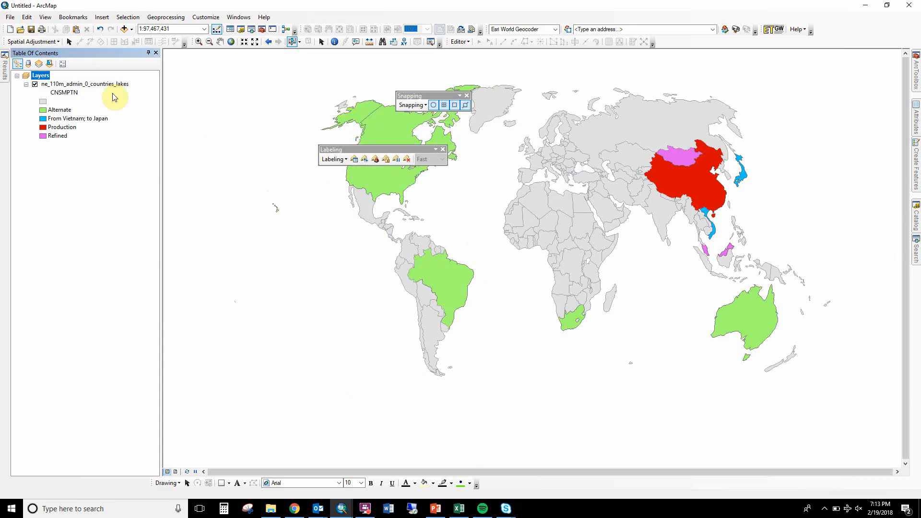
click(220, 41)
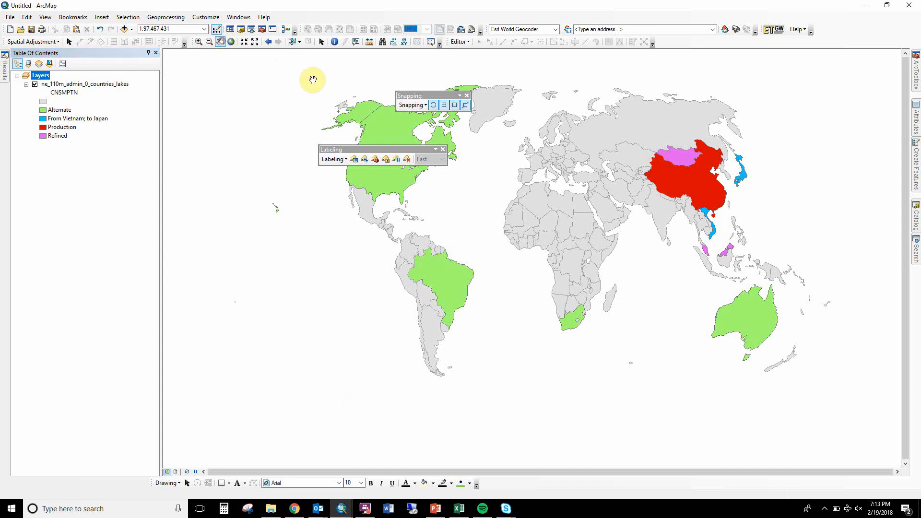
drag(530, 191, 494, 215)
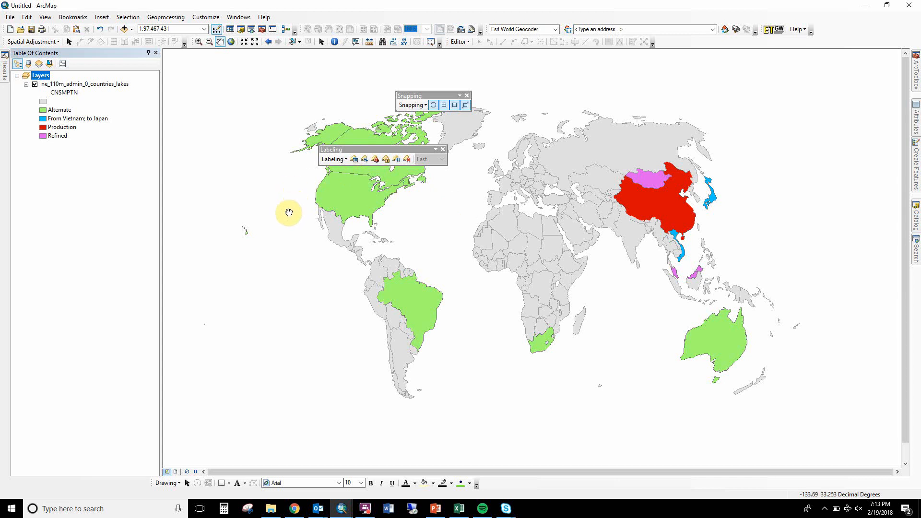
Switch to the page layout and remove the border from the data frame's properties.
click(175, 472)
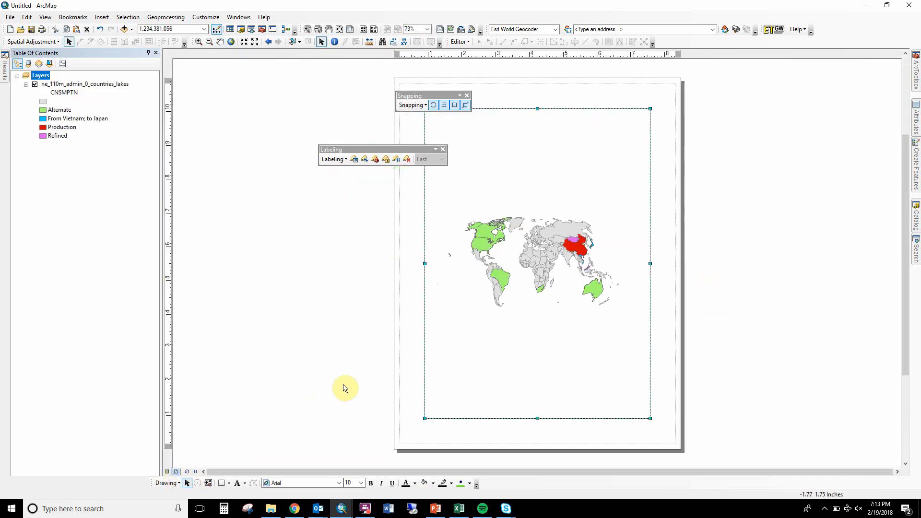
right_click(485, 229)
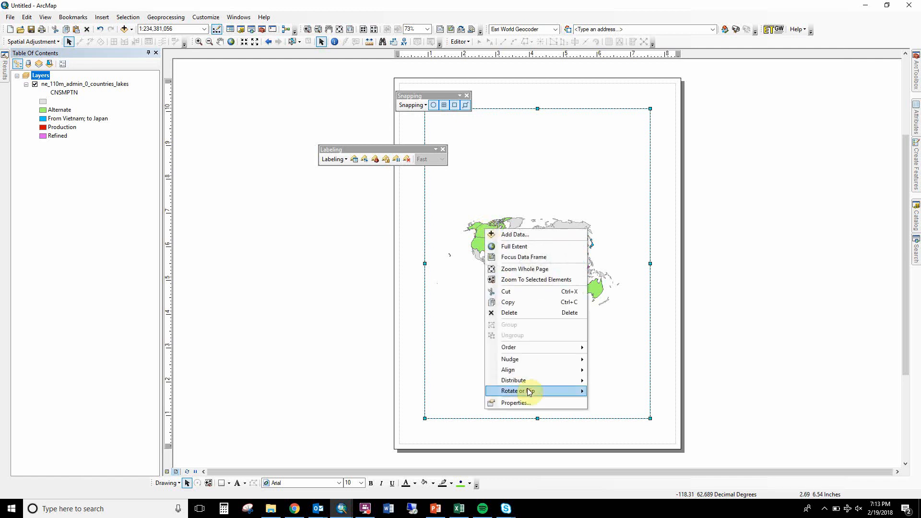
click(514, 402)
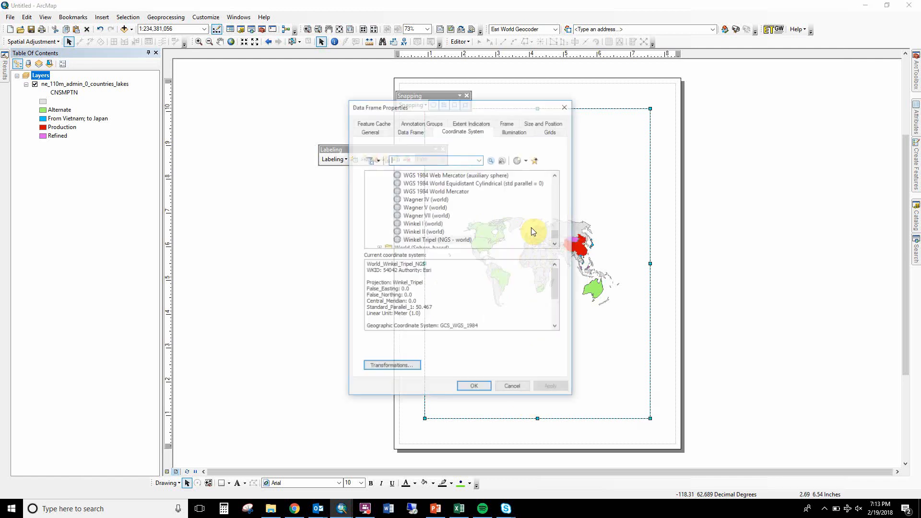
click(507, 122)
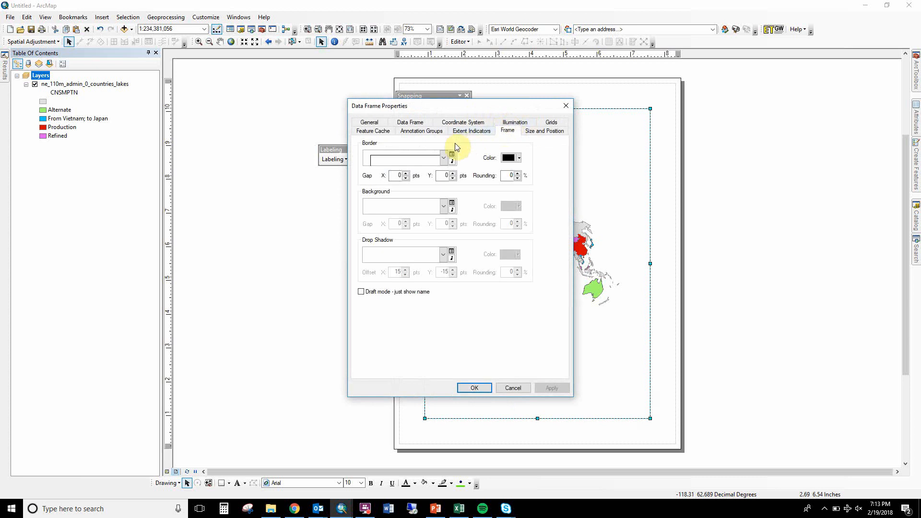
click(439, 155)
scroll(488, 187, up, 2)
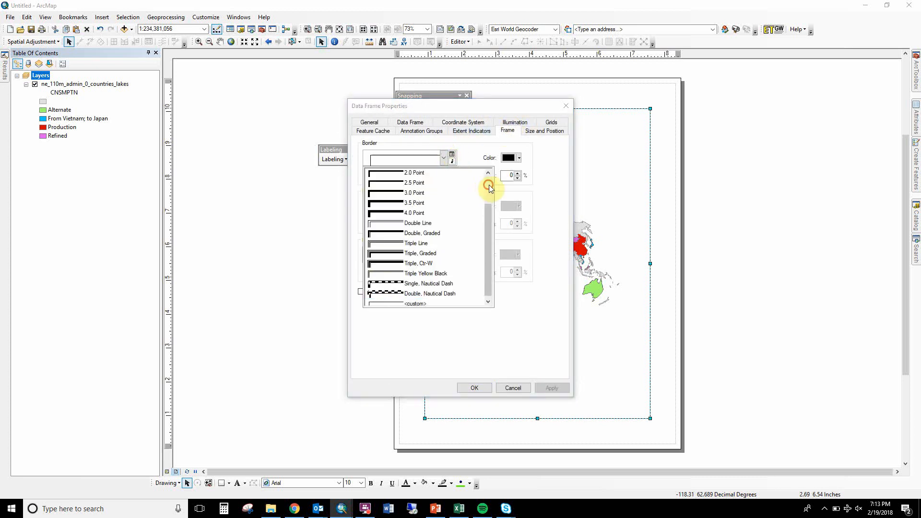
click(421, 185)
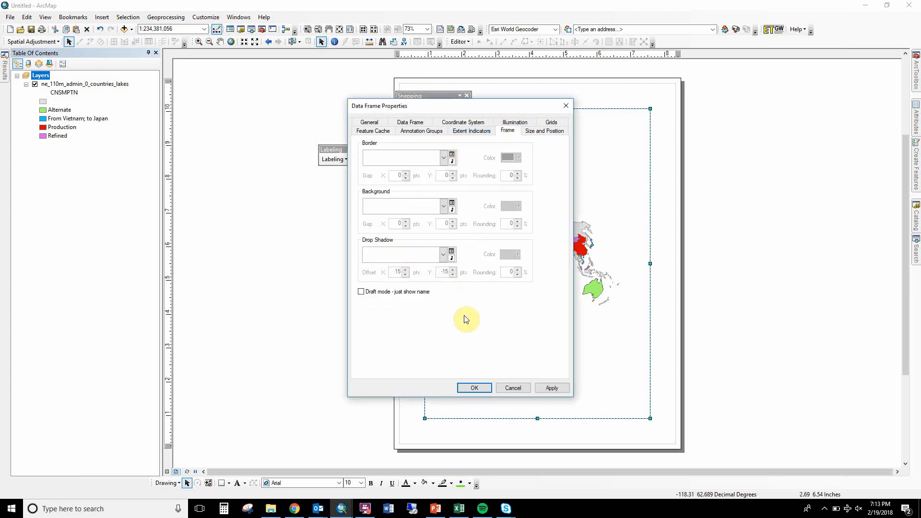
click(469, 389)
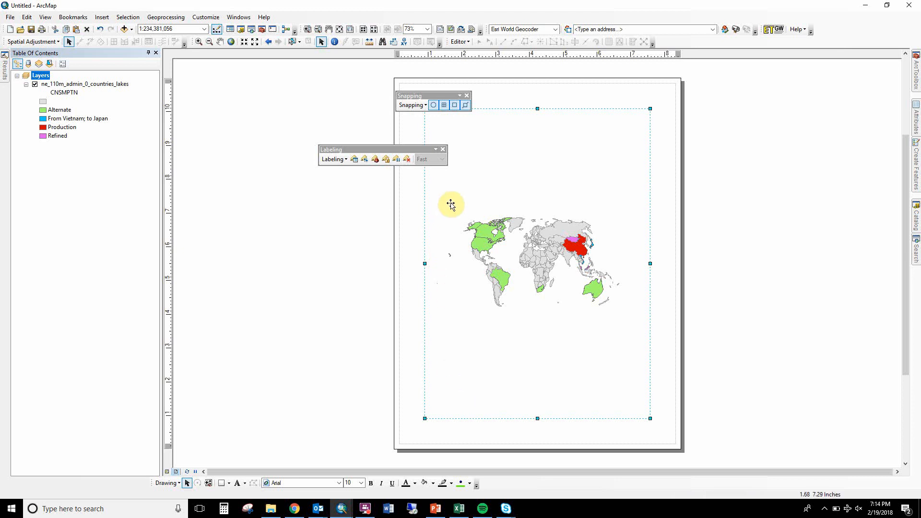
Stop using the printer paper settings, set the map page to Letter landscape, and scale map elements proportionally to the page size.
click(10, 17)
click(40, 131)
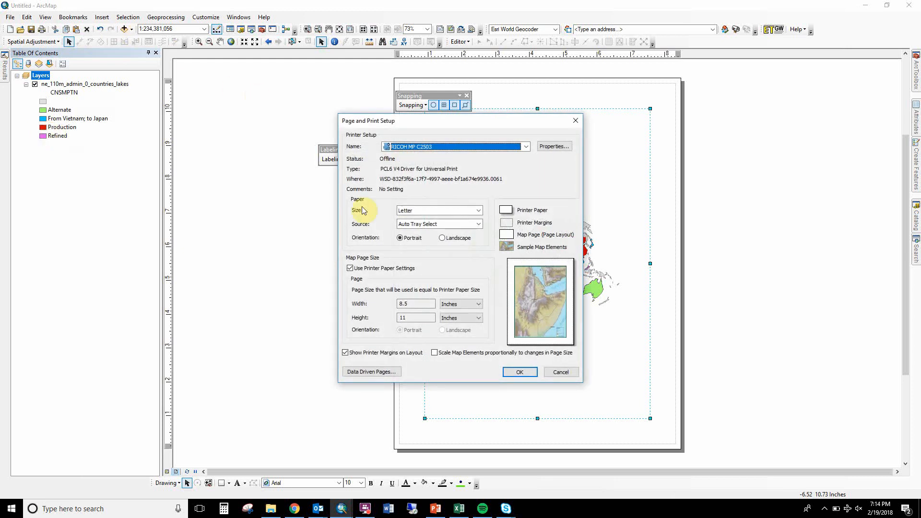
click(360, 274)
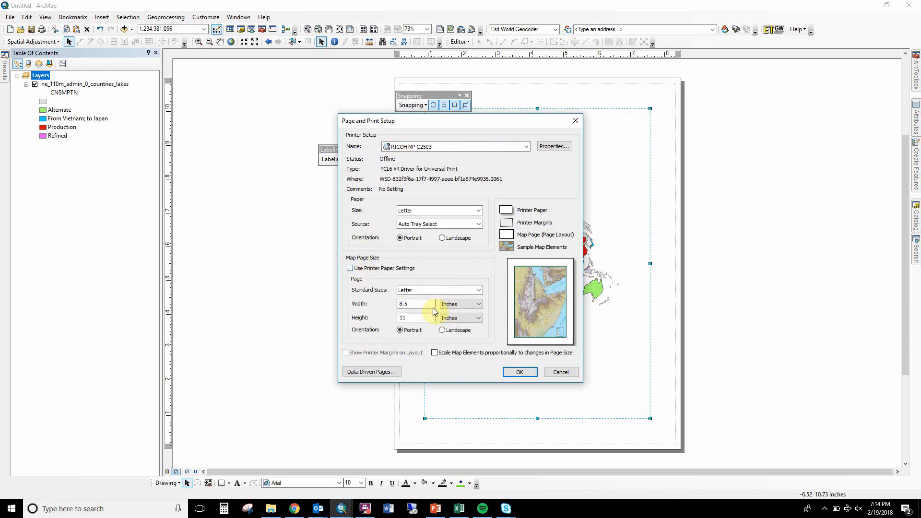
click(456, 330)
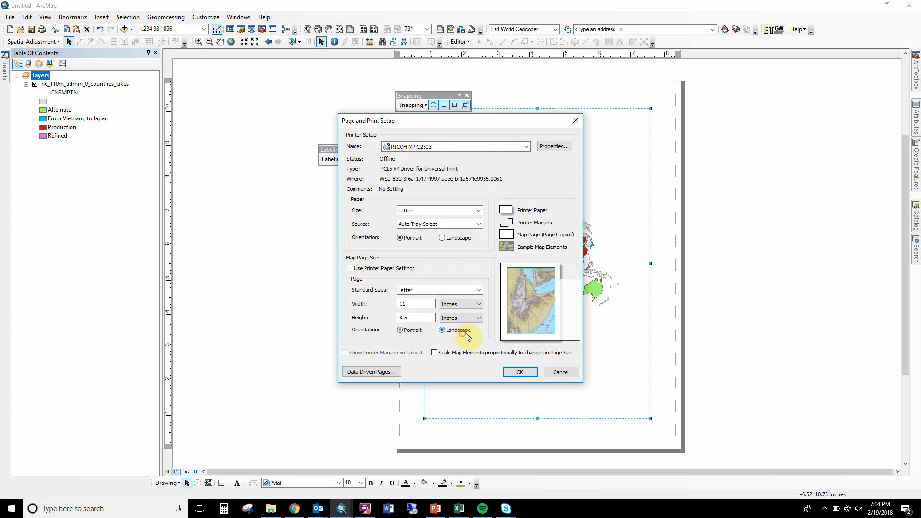
click(521, 372)
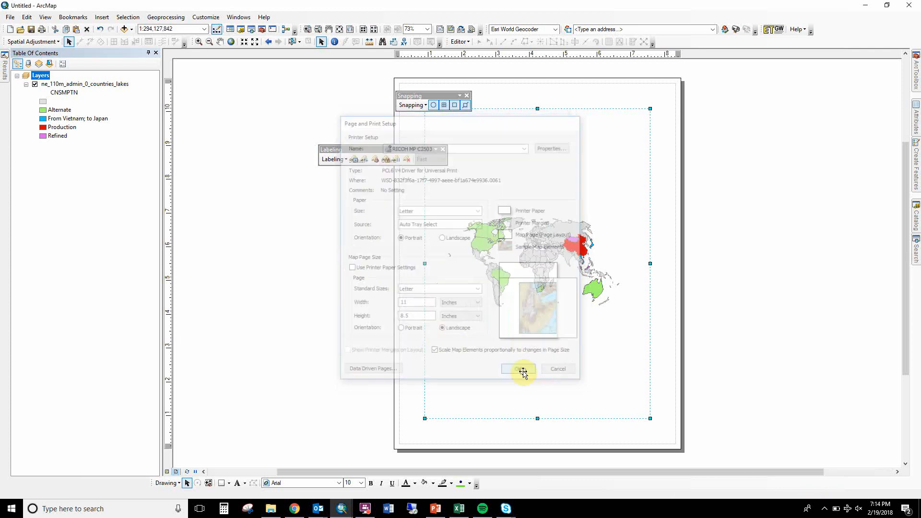
Move the data frame to the page's upper-left corner, stretch it to fill the page, and enlarge the world map within it.
click(524, 334)
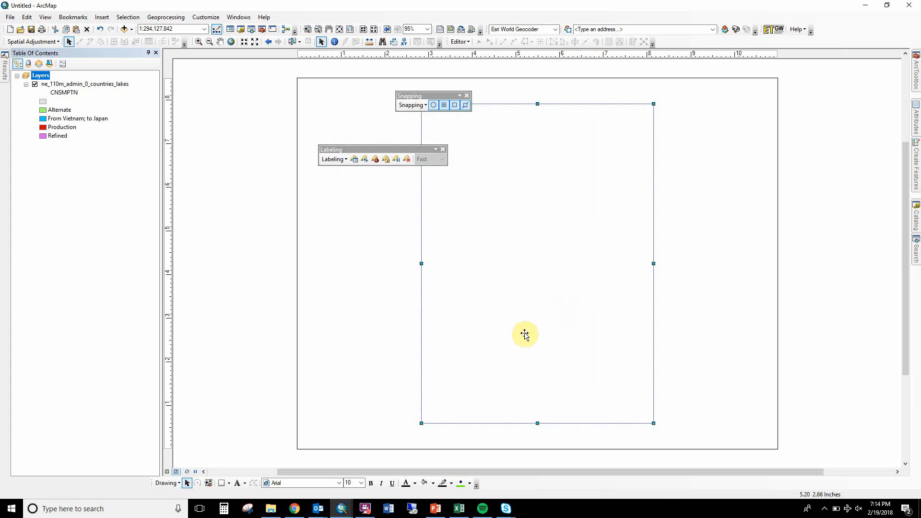
drag(524, 334, 403, 311)
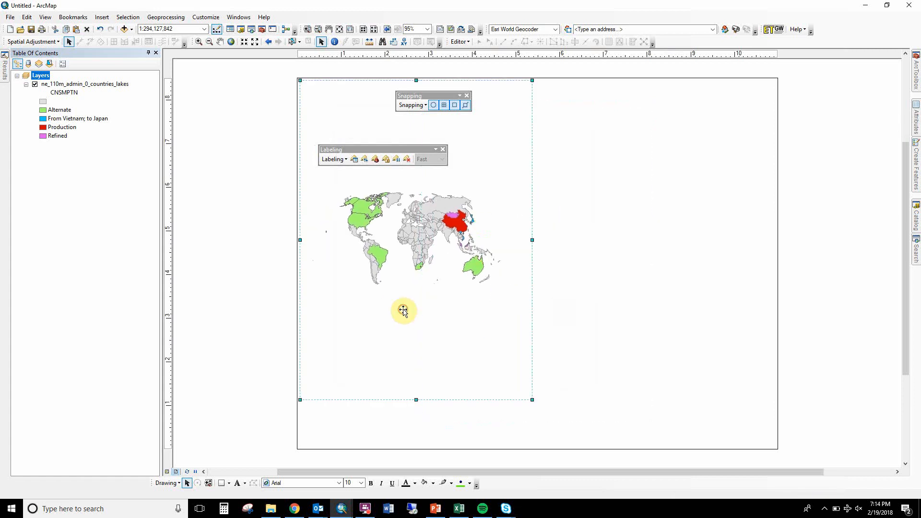
drag(531, 399, 777, 448)
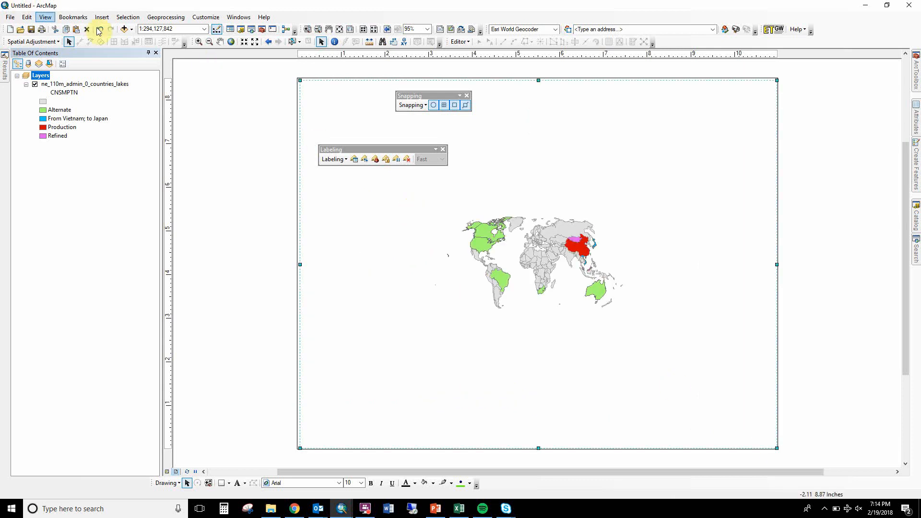
click(231, 42)
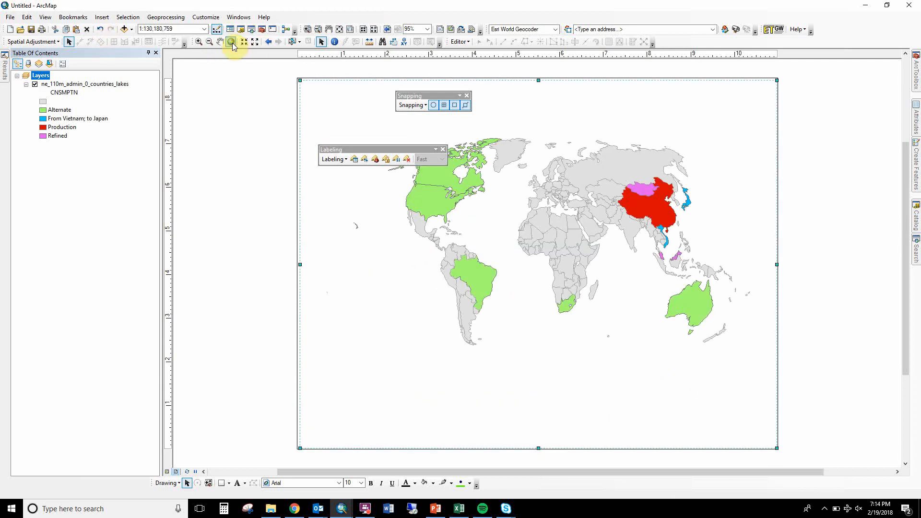
click(198, 42)
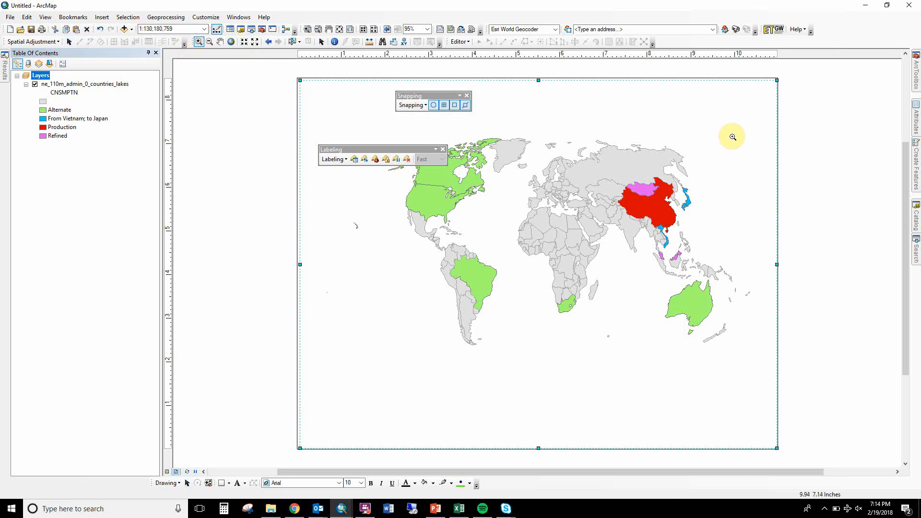
drag(736, 131, 385, 353)
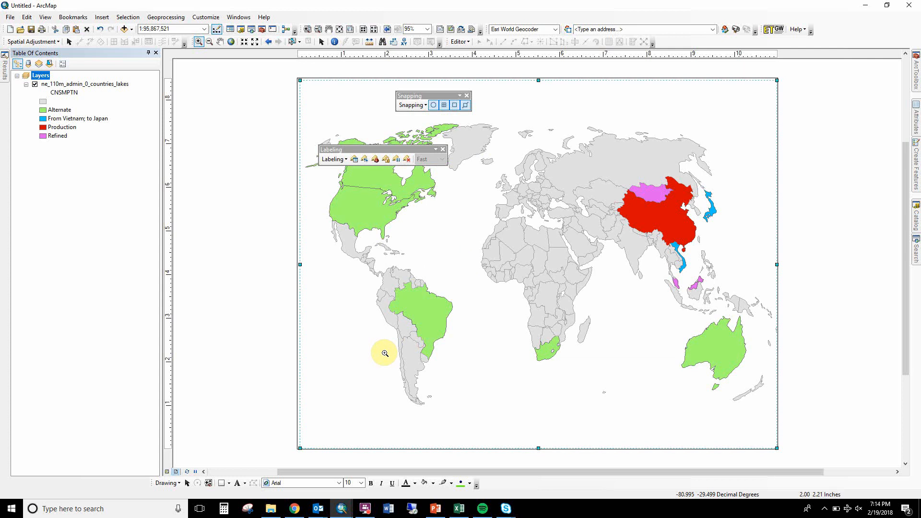
Change the map page height to 6.5 inches in the page setup and confirm.
click(8, 18)
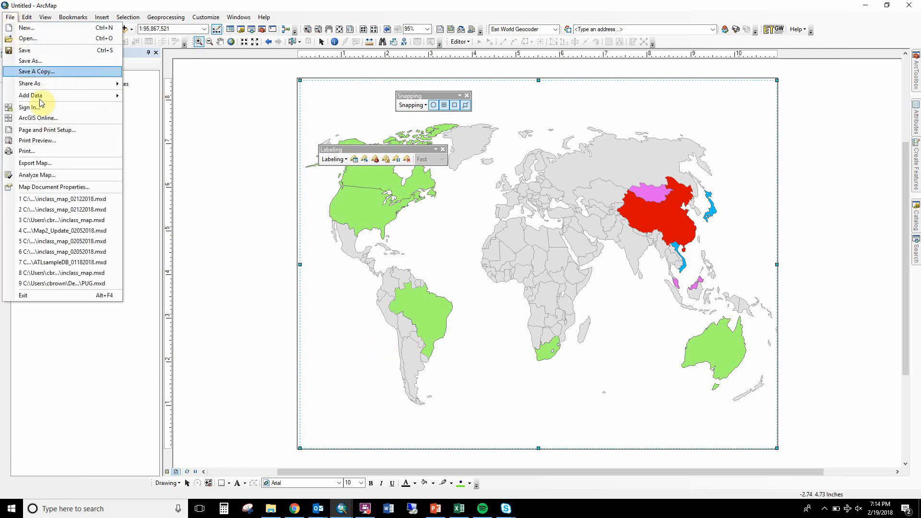
click(51, 129)
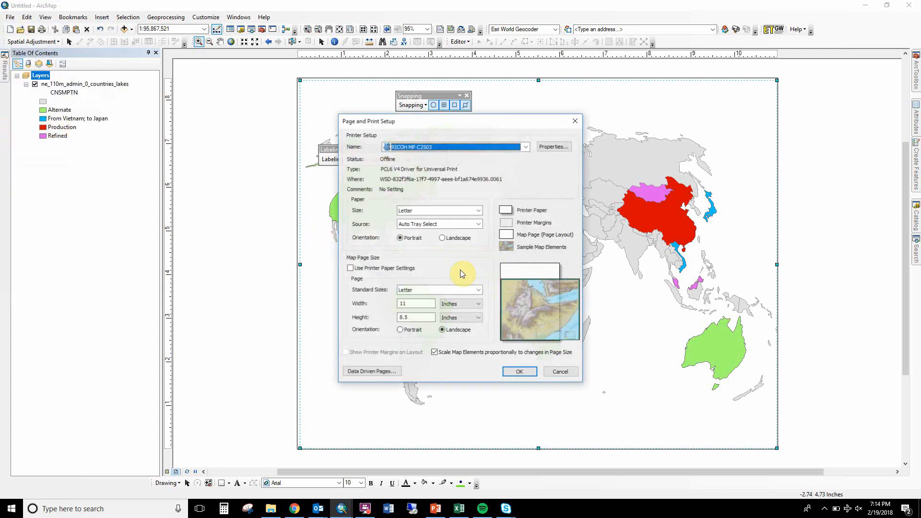
click(413, 306)
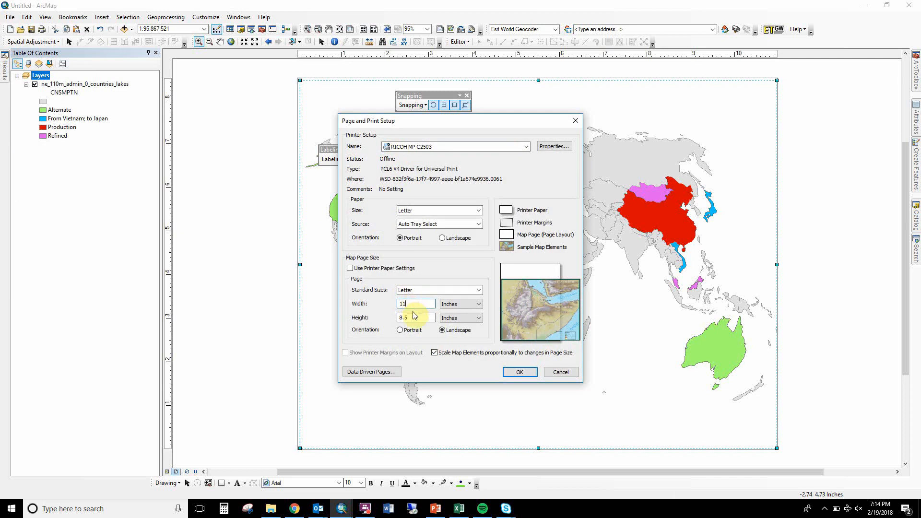
key(BackSpace)
text(6)
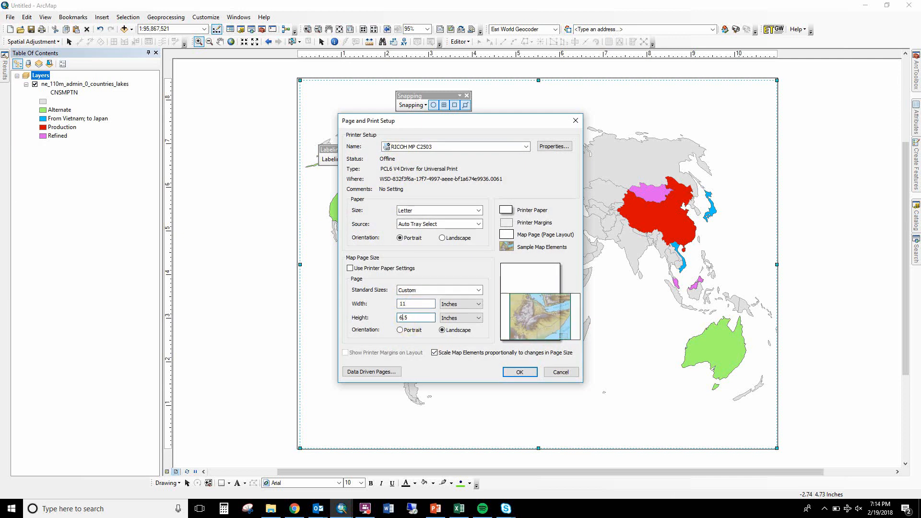
click(509, 369)
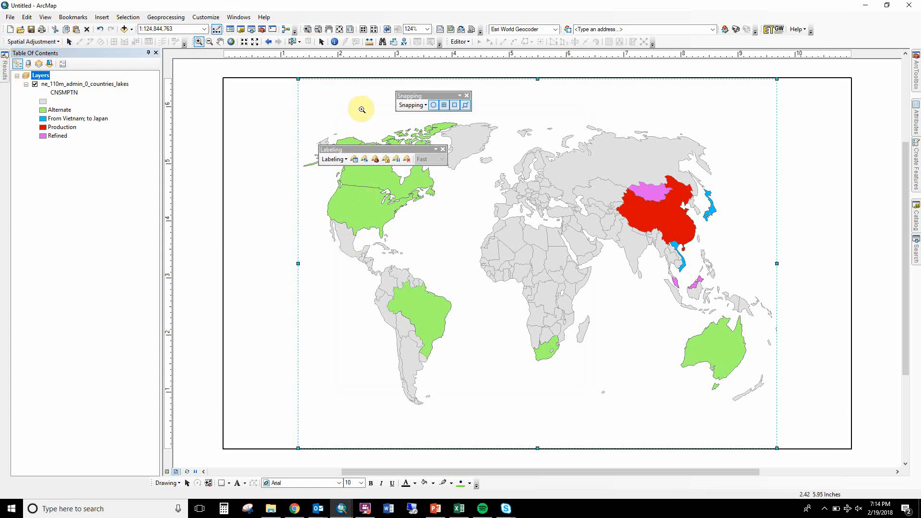
Widen the data frame to both side edges of the page, then enlarge and center the world map inside it.
click(321, 41)
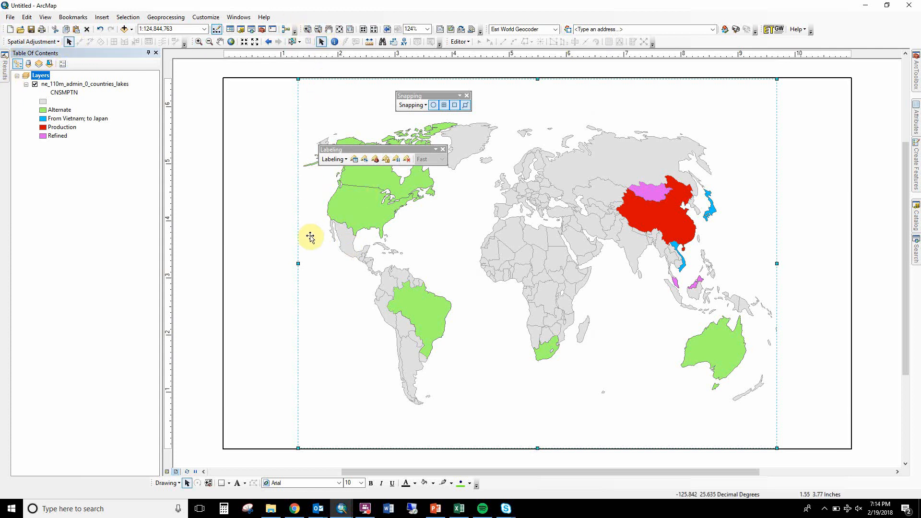
drag(245, 263, 226, 263)
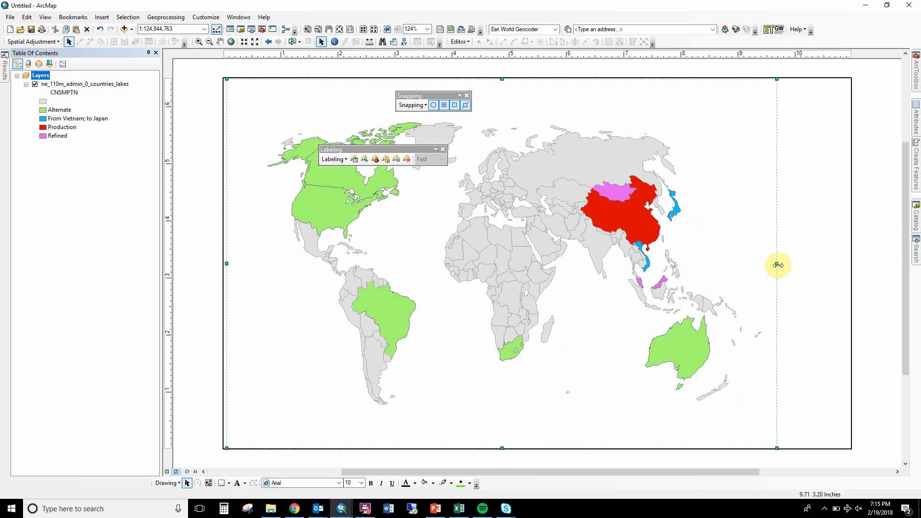
drag(777, 263, 849, 265)
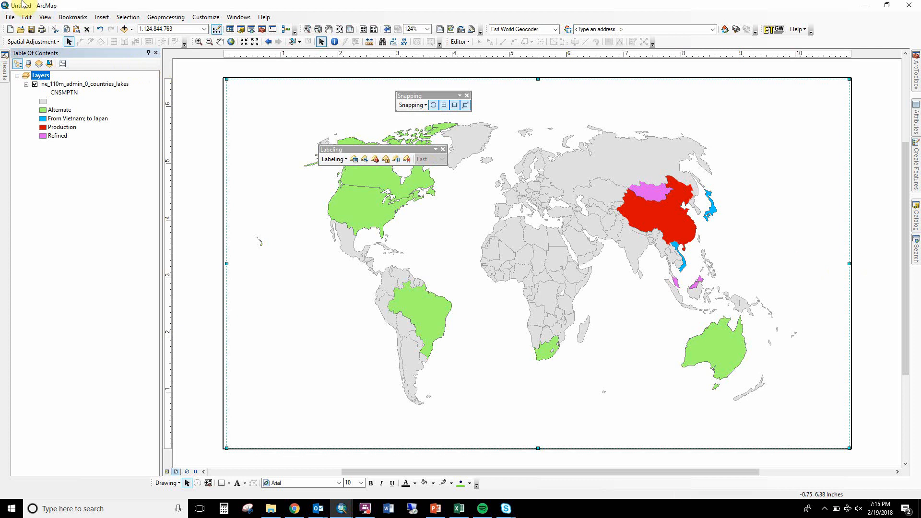
click(201, 42)
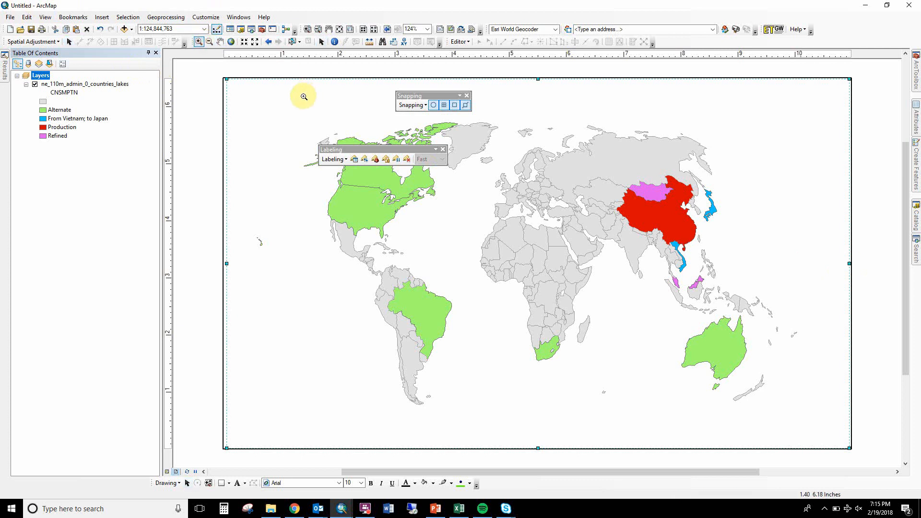
drag(298, 105, 766, 407)
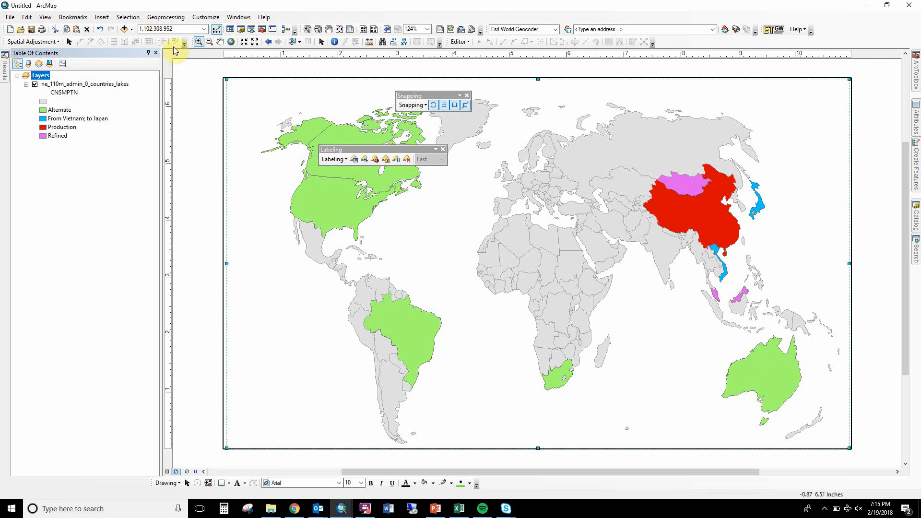
drag(267, 134, 257, 128)
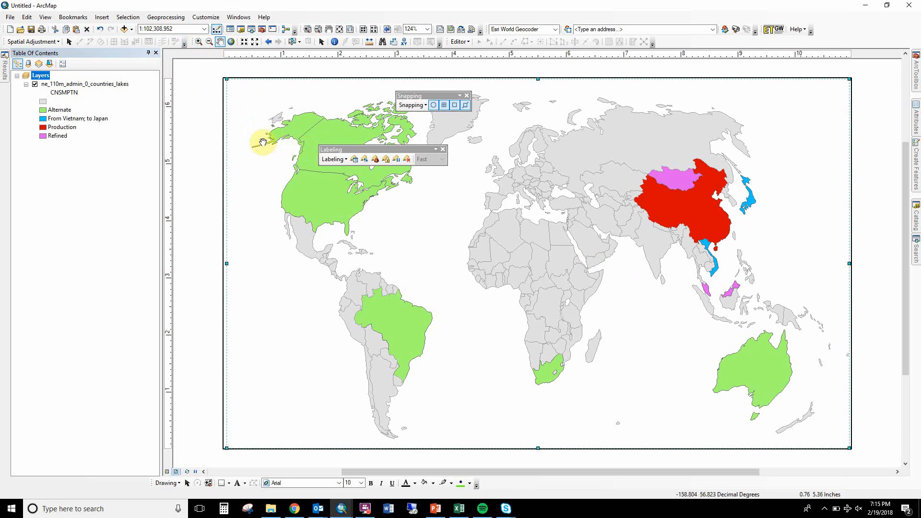
Insert a one-column legend for the ne_110m_admin_0_countries_lakes layer with the default wizard settings.
click(102, 20)
click(104, 85)
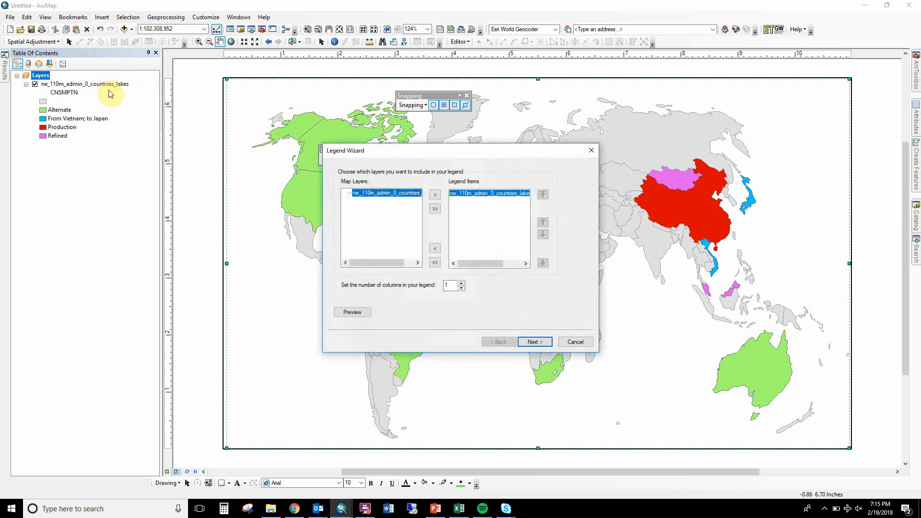
click(533, 342)
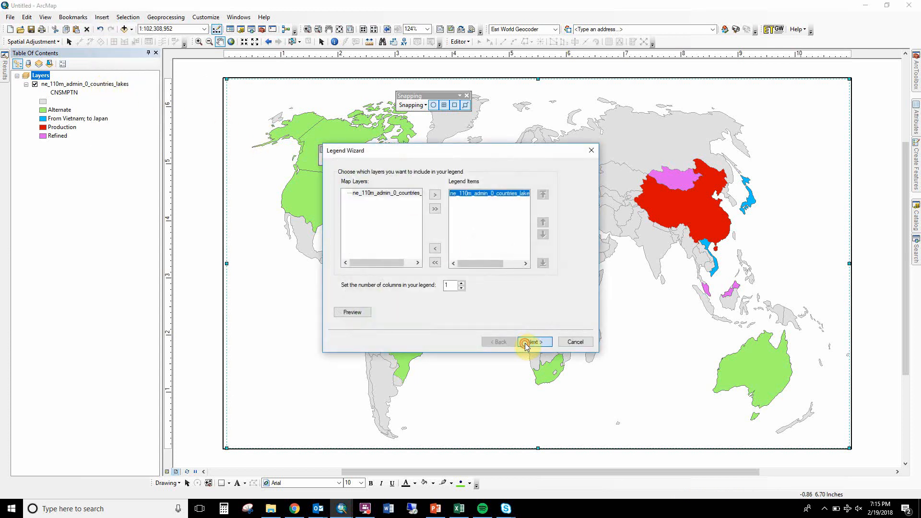
click(525, 344)
click(525, 343)
click(525, 343)
click(525, 343)
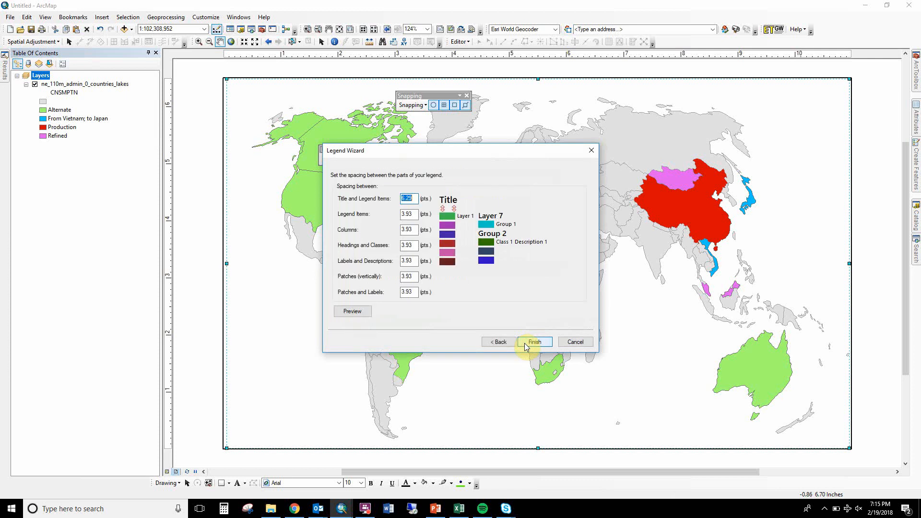
click(525, 343)
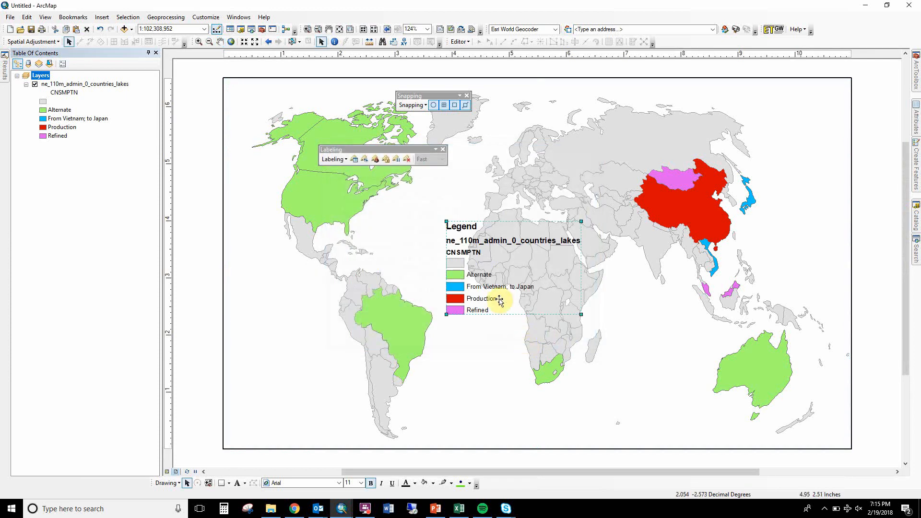
Place the legend in the page's lower-left corner, shrink it to fit beside South America, and deselect it.
drag(487, 287, 279, 416)
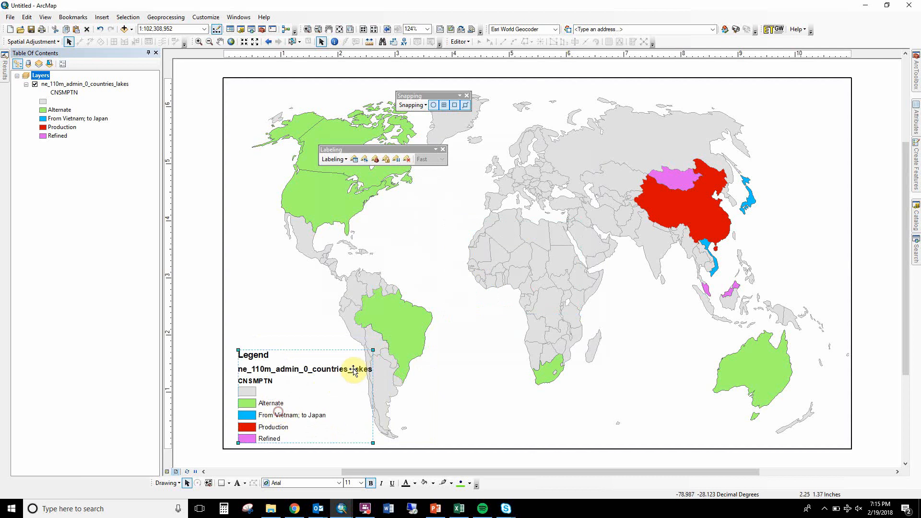
drag(372, 348, 340, 371)
mouse_move(297, 392)
mouse_down()
mouse_move(281, 403)
mouse_move(298, 384)
mouse_up()
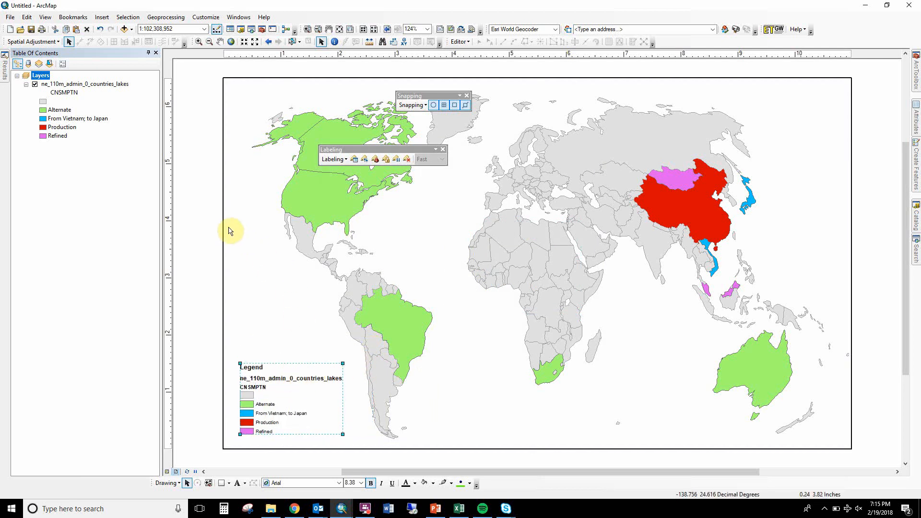
click(190, 220)
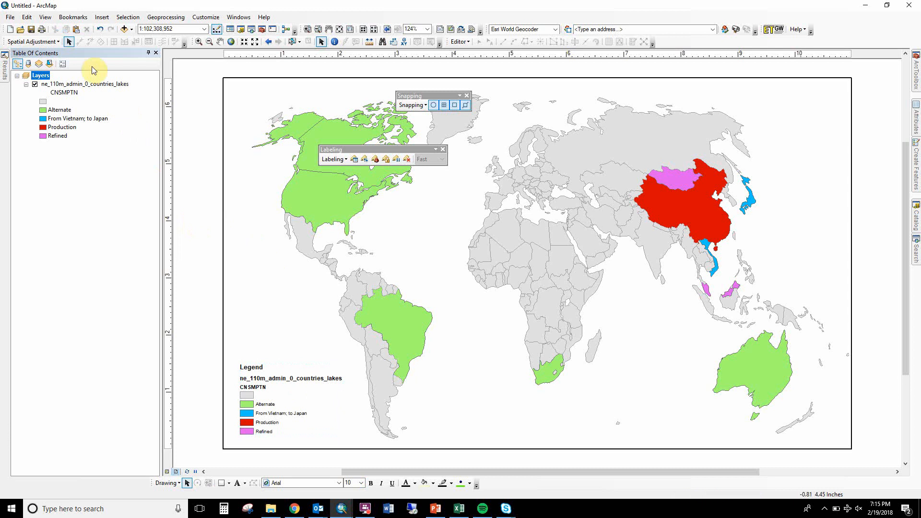
Save the map document as ClassMap_RareEarthMinerals_02192018 in the CommoditiesMapSample folder inside GIS162.
click(32, 29)
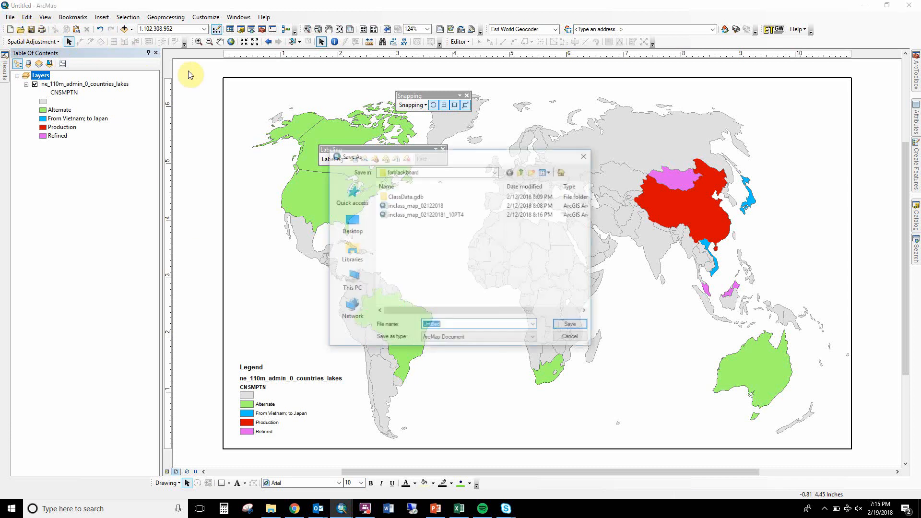
click(520, 173)
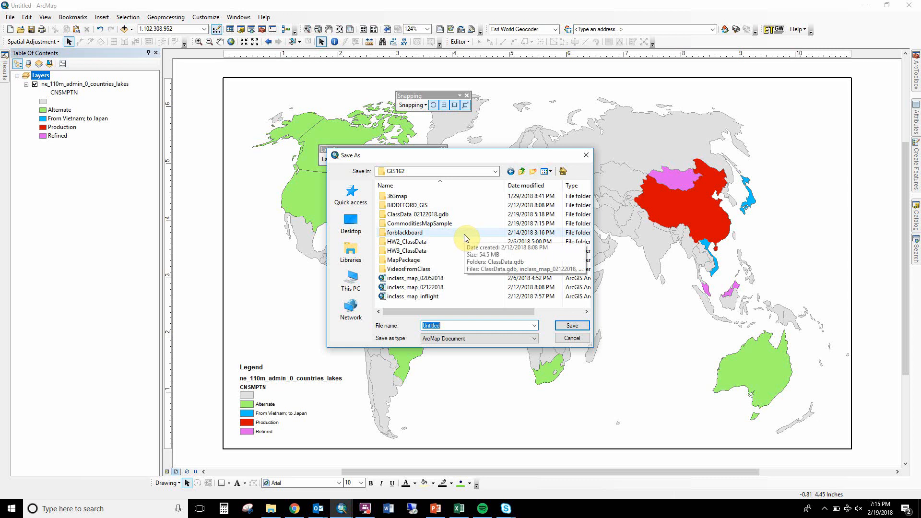
double_click(428, 225)
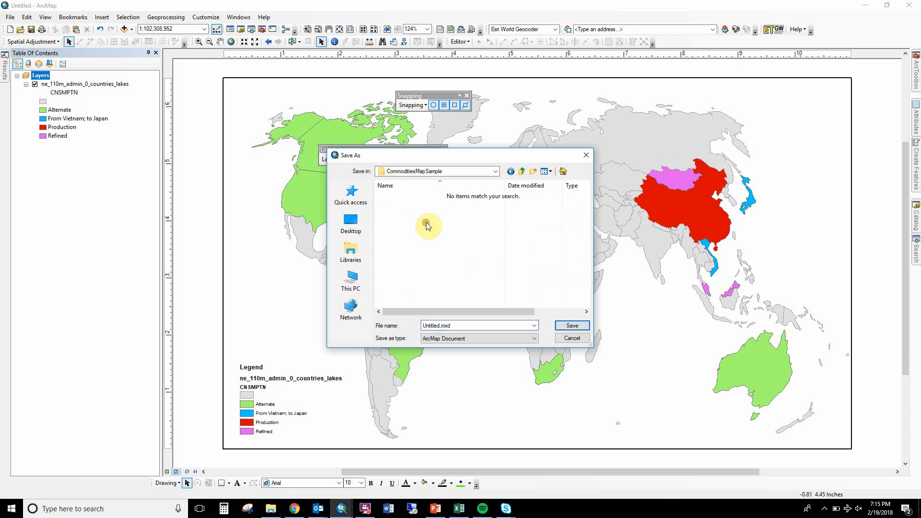
double_click(461, 325)
text(Cla)
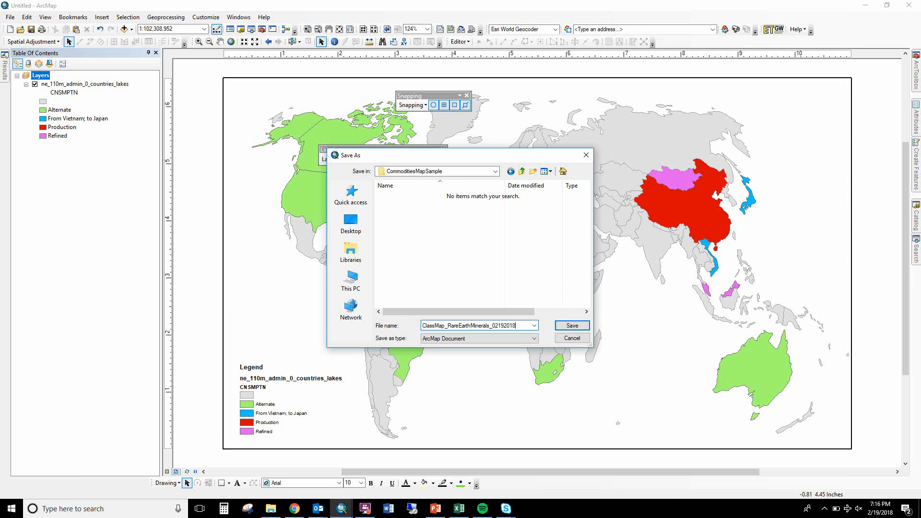
key(Return)
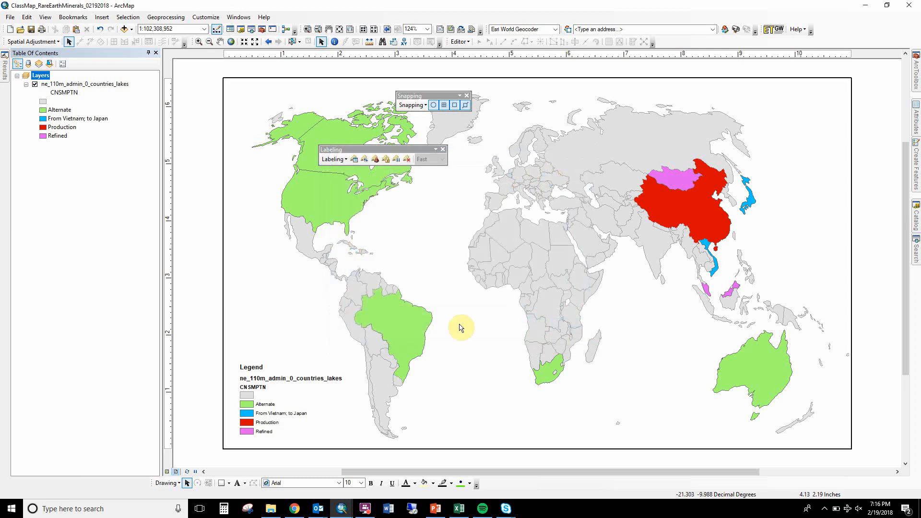
Export the map layout as an EMF file named ClassMap_RareEarthMinerals_02192018 into the CommoditiesMapSample folder.
click(8, 16)
click(72, 167)
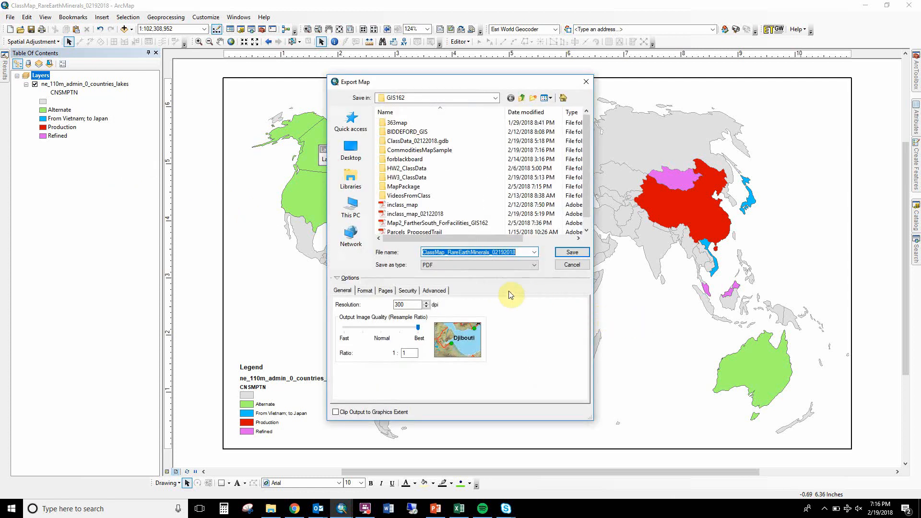
click(469, 265)
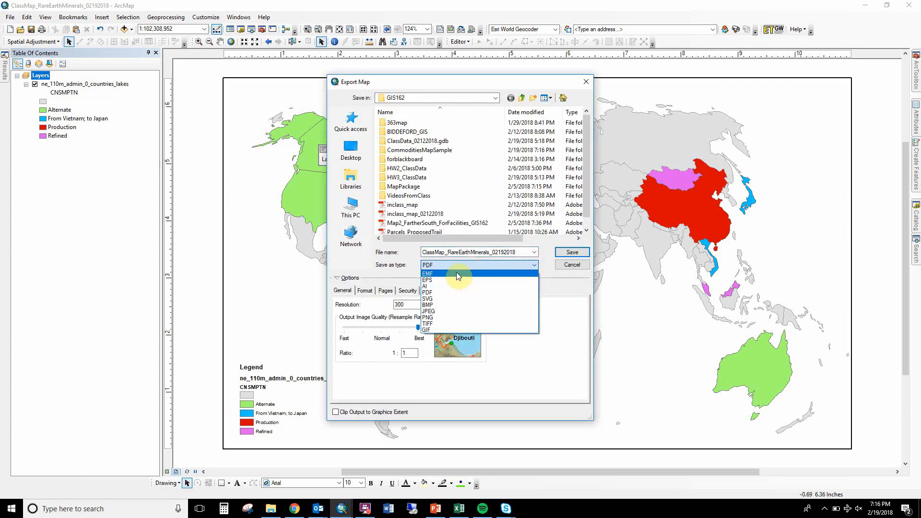
click(456, 273)
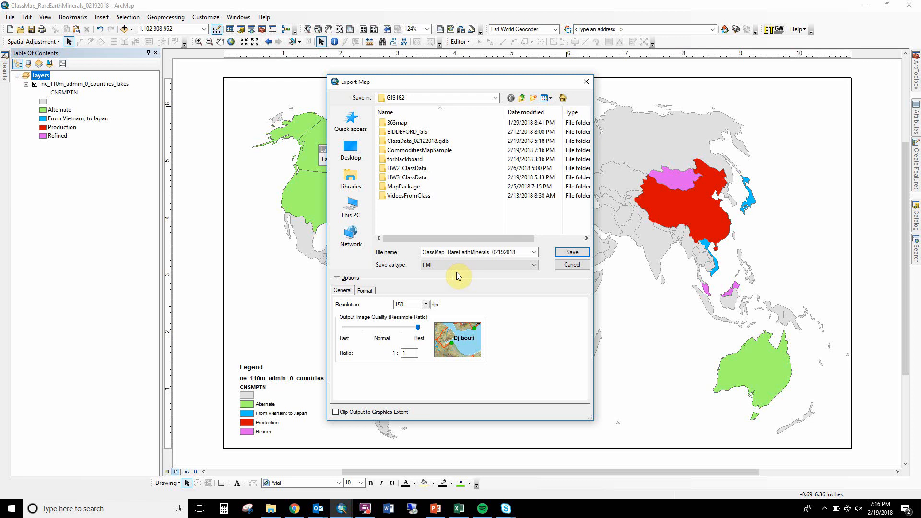
double_click(421, 150)
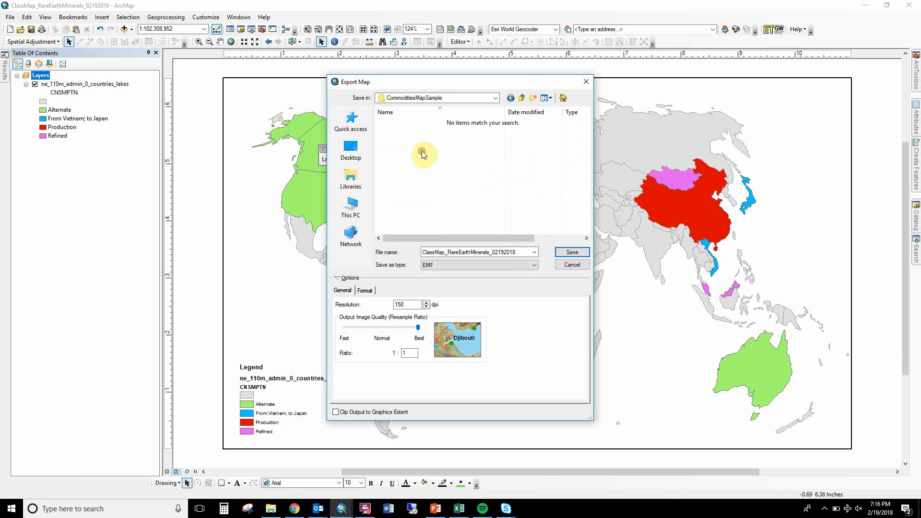
click(566, 250)
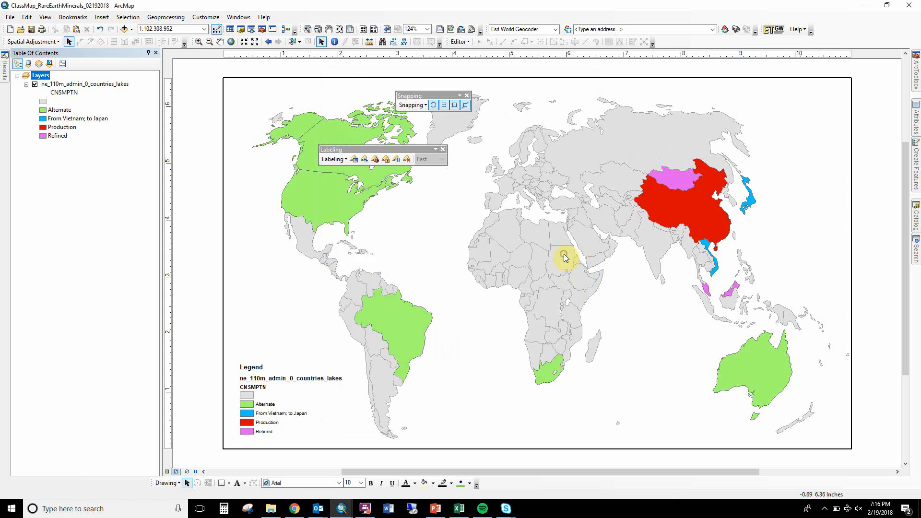
Switch to PowerPoint, add a new slide after the Today slide, and delete its title and text placeholders.
click(441, 510)
click(68, 277)
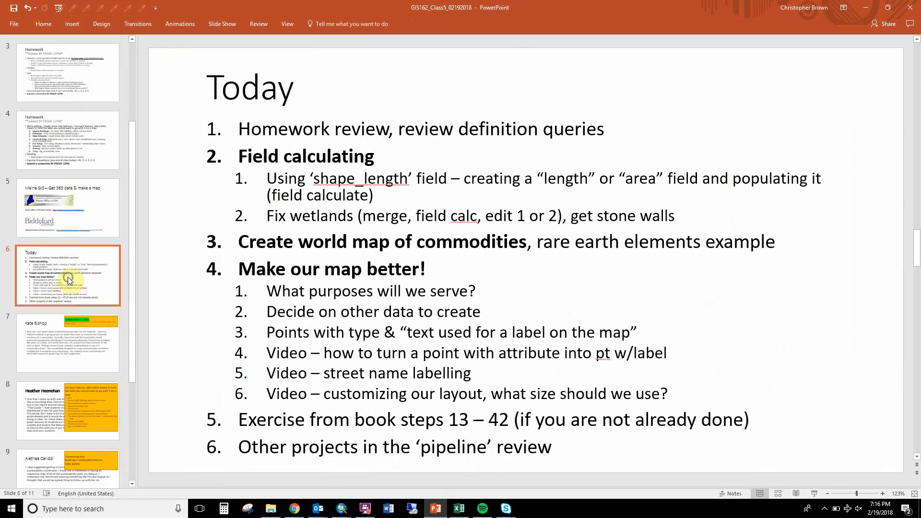
right_click(67, 278)
click(109, 326)
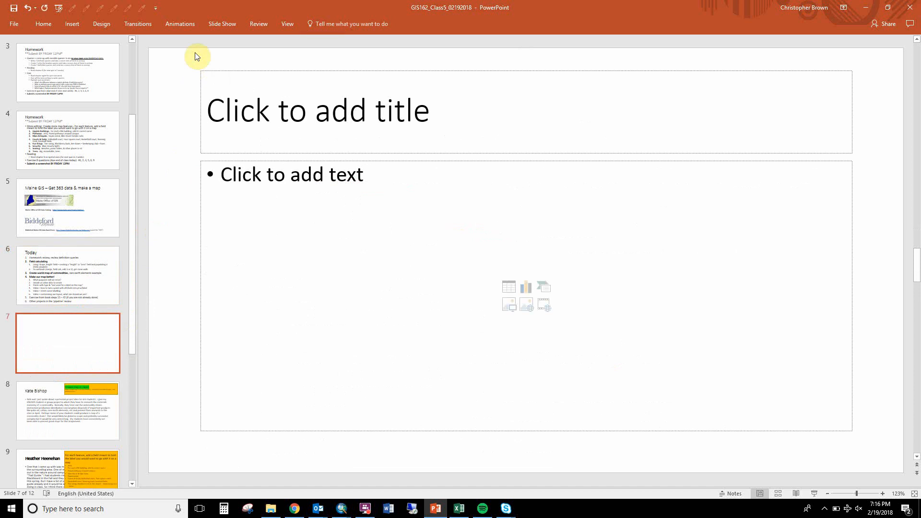
mouse_move(195, 47)
mouse_down()
mouse_move(662, 319)
mouse_move(909, 477)
mouse_up()
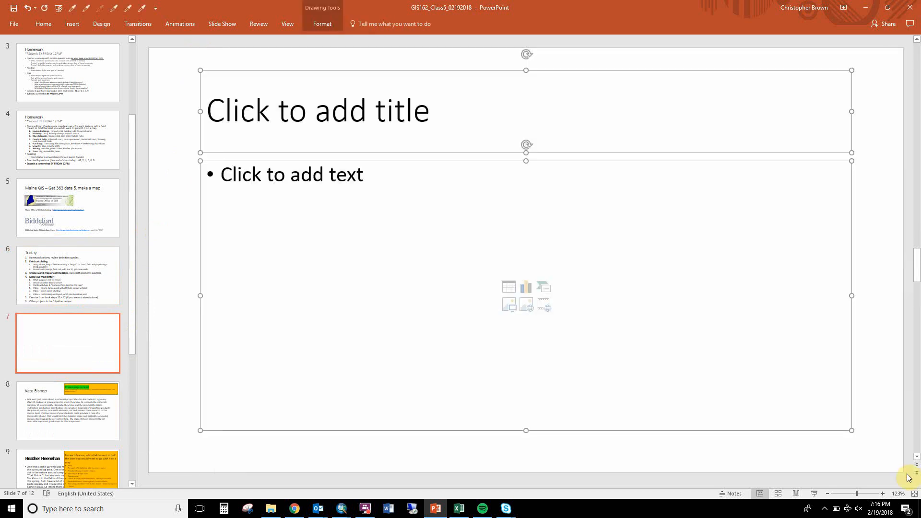
key(Delete)
Place the EMF file ClassMap_RareEarthMinerals_02192018 from the CommoditiesMapSample folder onto the empty slide.
click(270, 510)
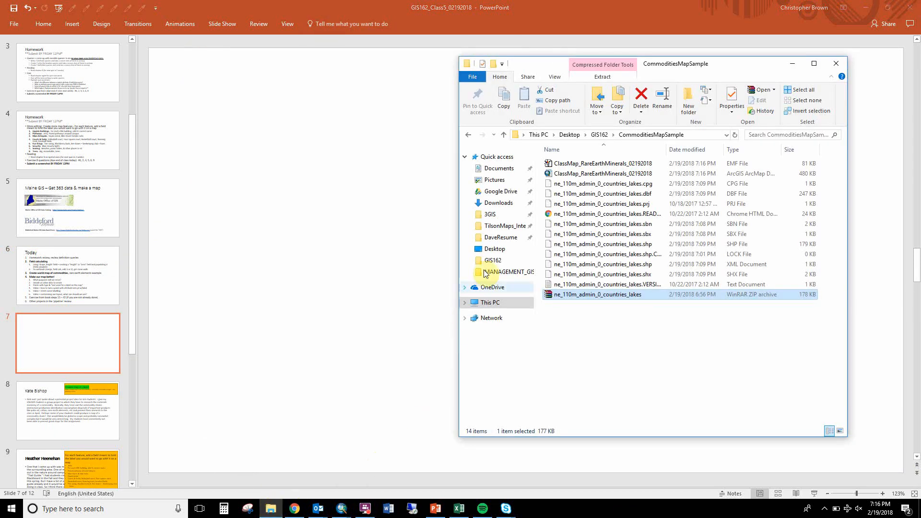
click(592, 165)
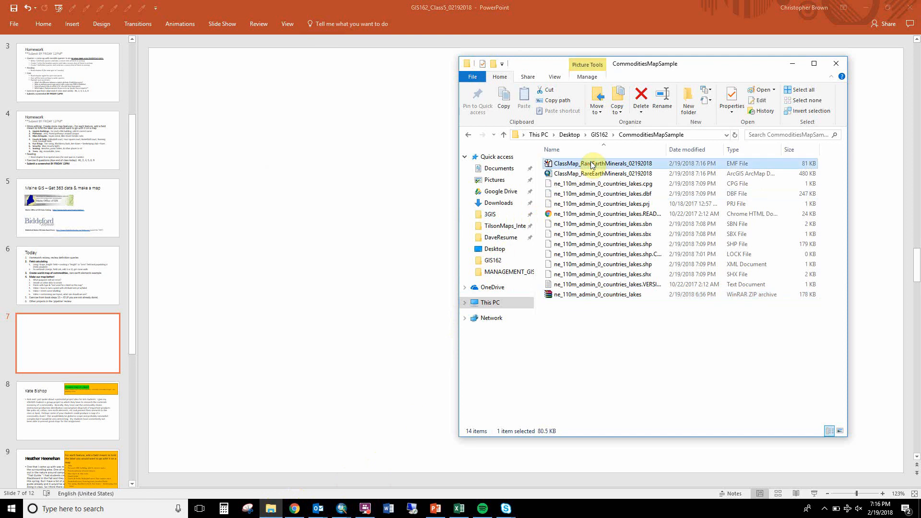
drag(591, 165, 405, 221)
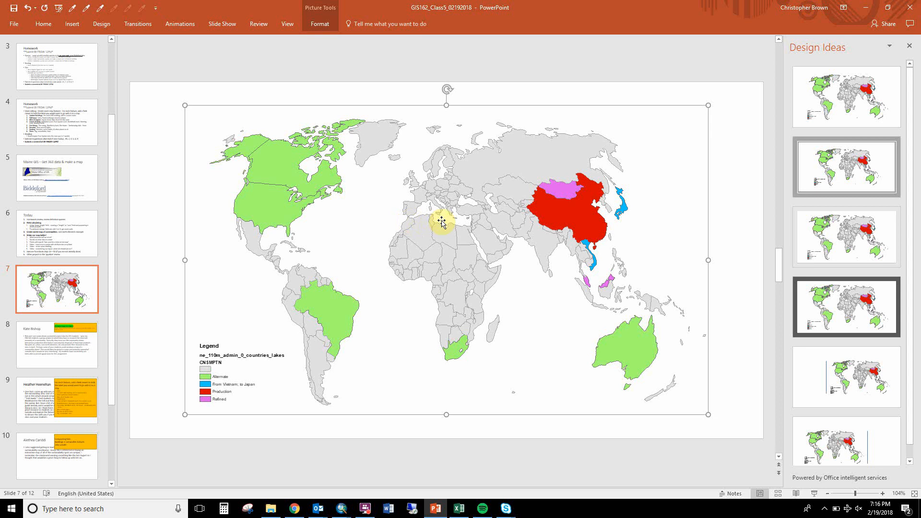
Convert the imported map picture to a Microsoft Office drawing object, ungroup it into individual shapes, and deselect them.
right_click(442, 220)
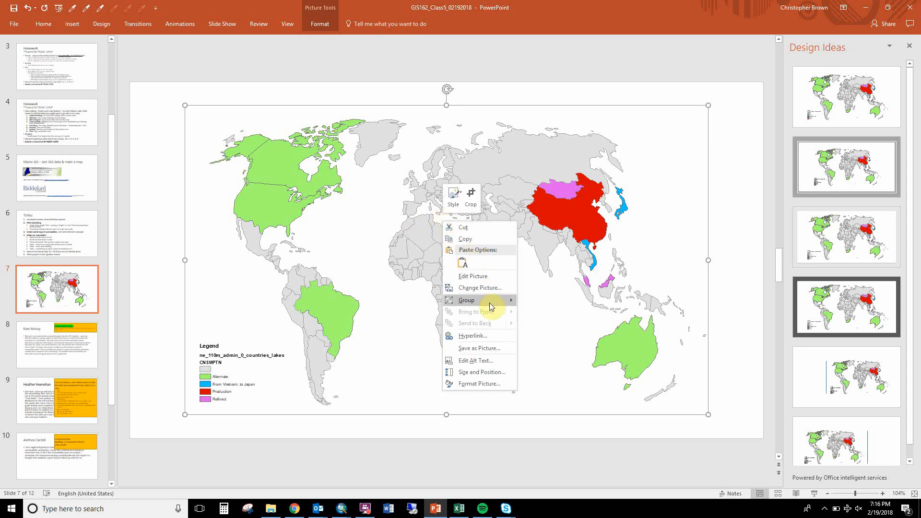
mouse_move(489, 304)
click(550, 327)
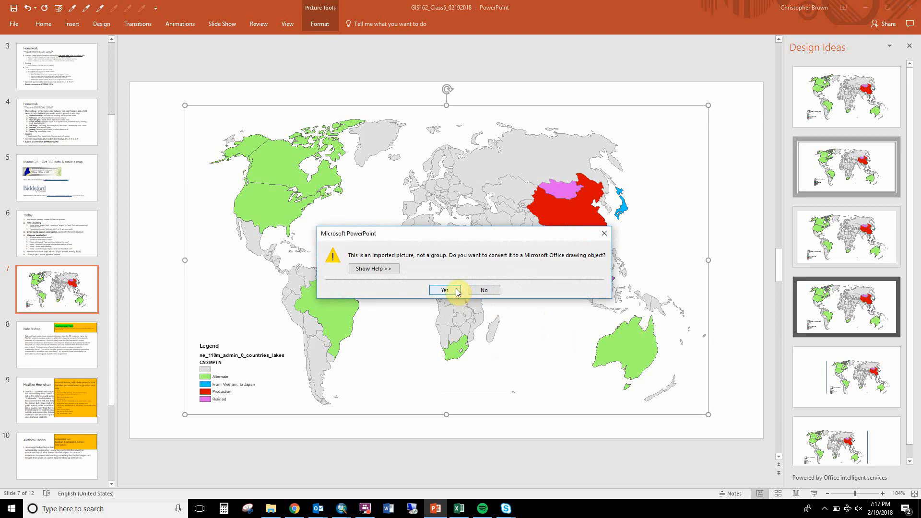
click(457, 291)
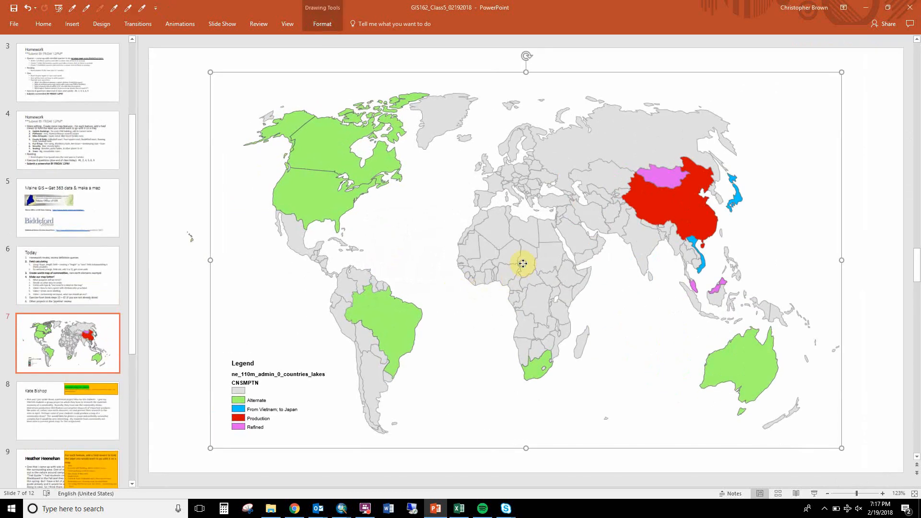
right_click(522, 263)
mouse_move(550, 320)
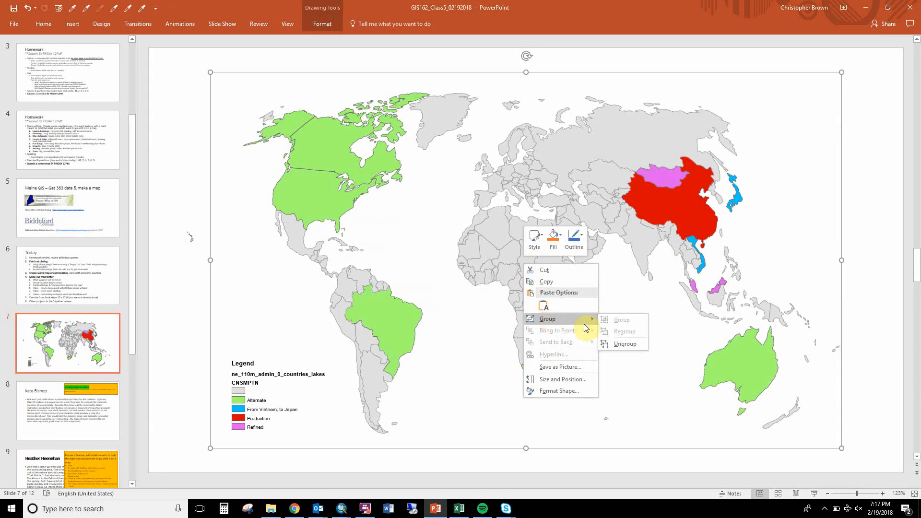
click(616, 346)
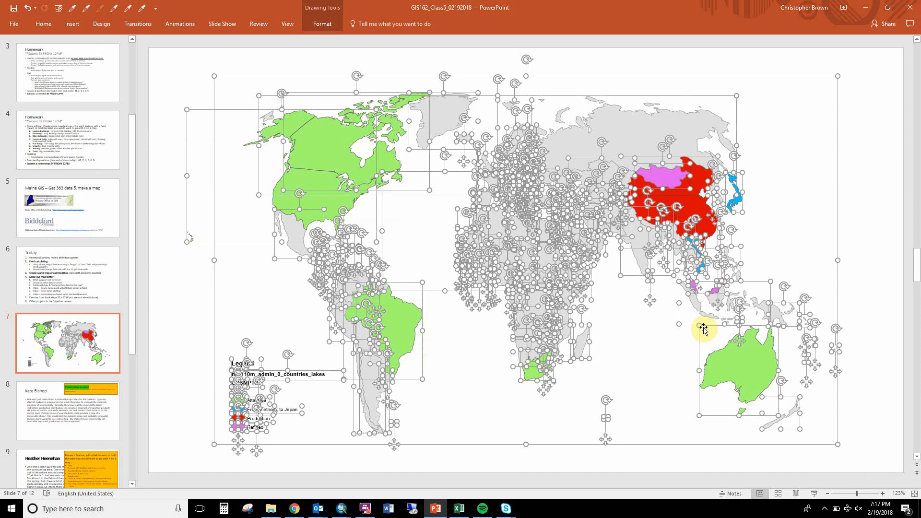
click(870, 247)
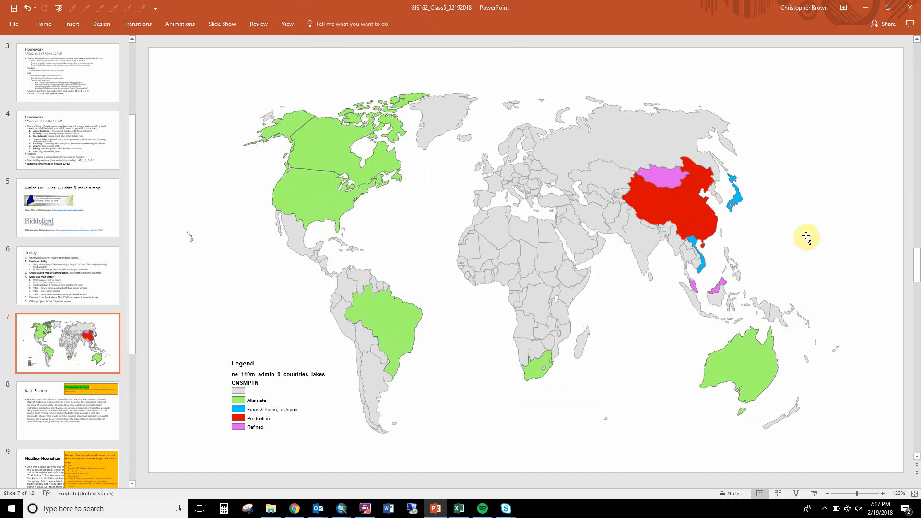
Try moving the Russia shape westward, undo the move, and select a few other map shapes individually before clearing the selection.
mouse_move(654, 152)
mouse_down()
mouse_move(514, 119)
mouse_move(553, 151)
mouse_up()
key(ctrl+z)
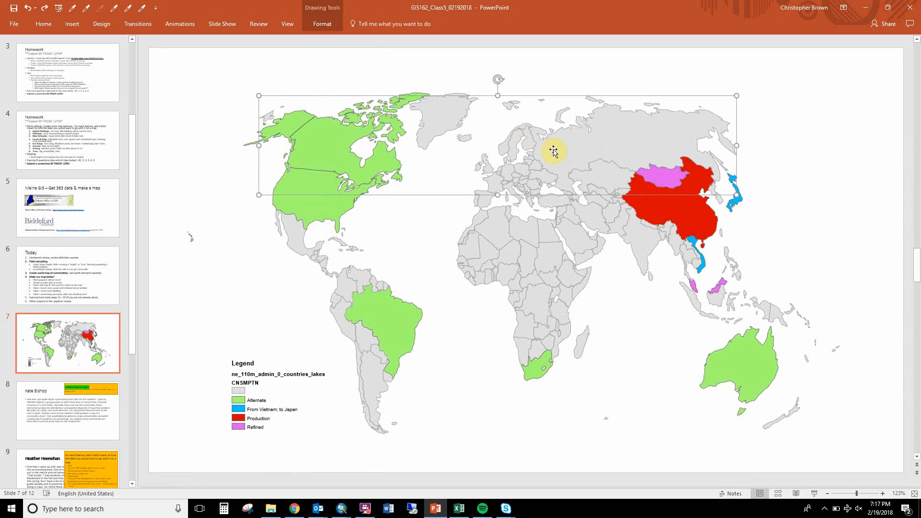
click(527, 264)
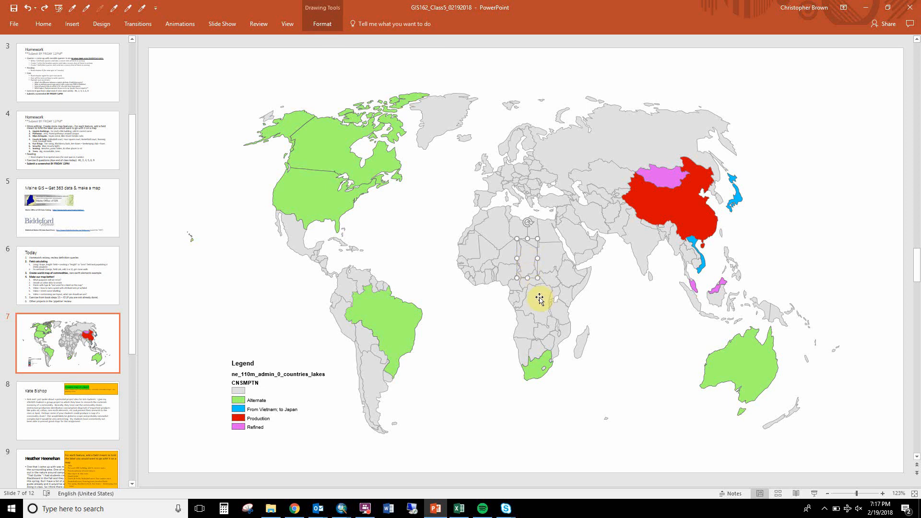
click(376, 384)
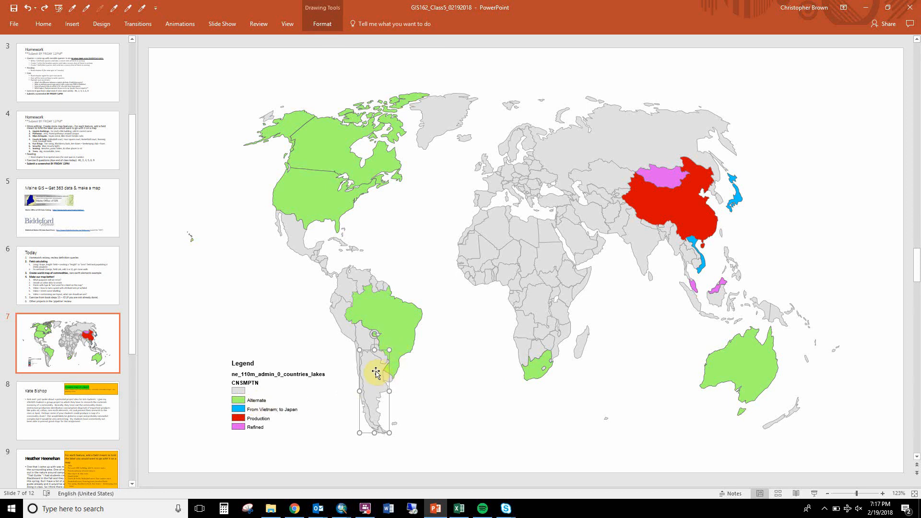
click(441, 380)
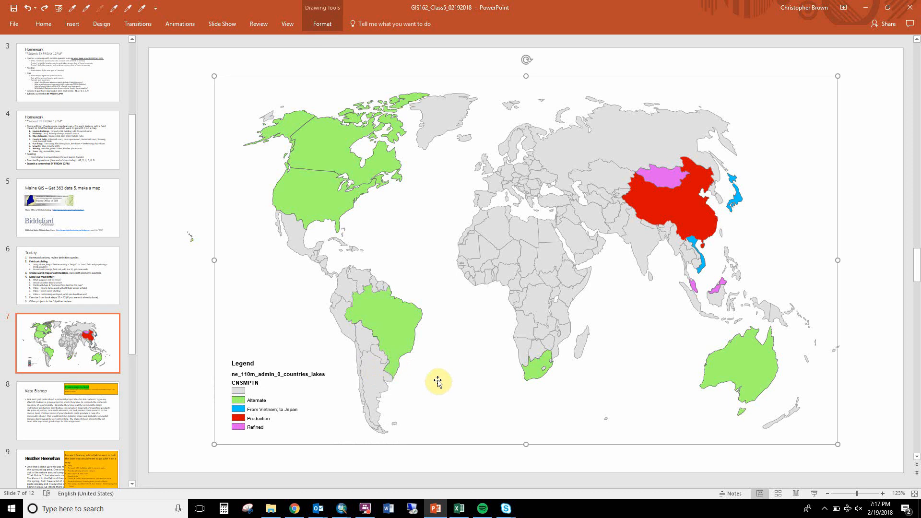
key(Escape)
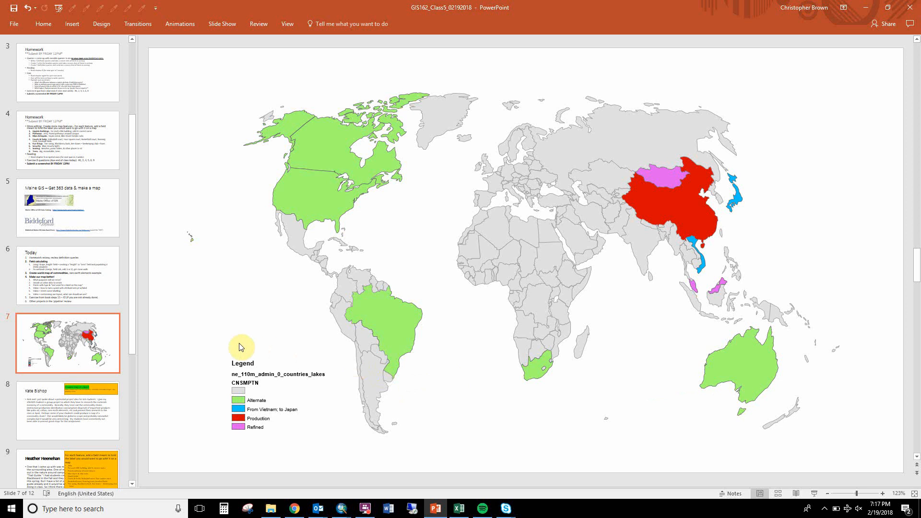
Replace the CNSMPTN legend heading with Rare Earth Minerals.
click(250, 376)
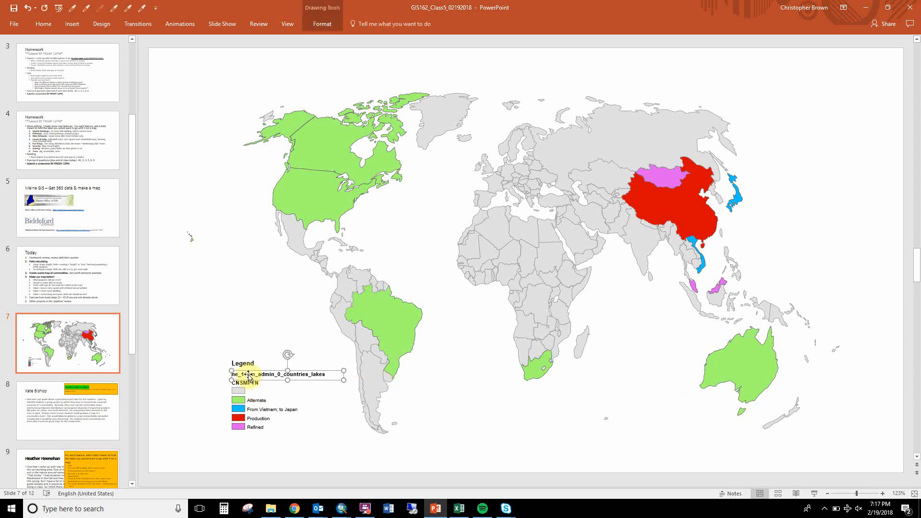
double_click(251, 383)
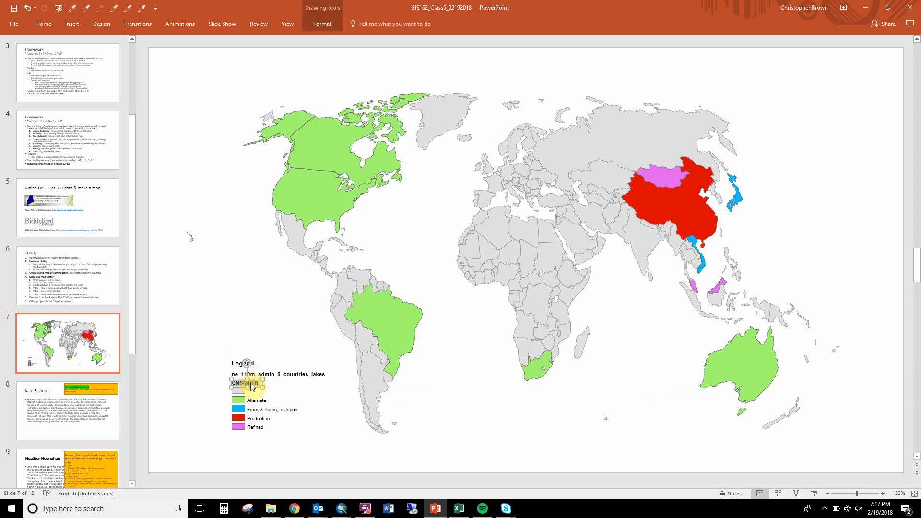
text(Ra)
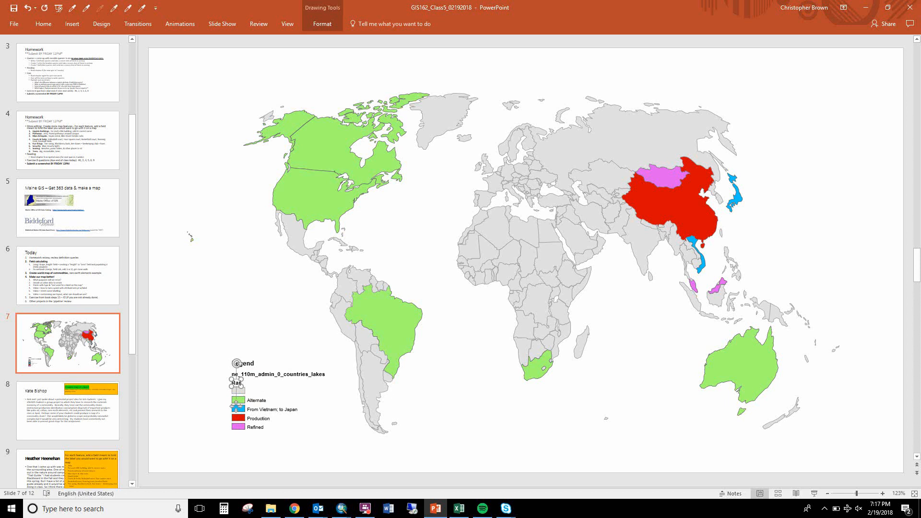
text(re Earth Minerals)
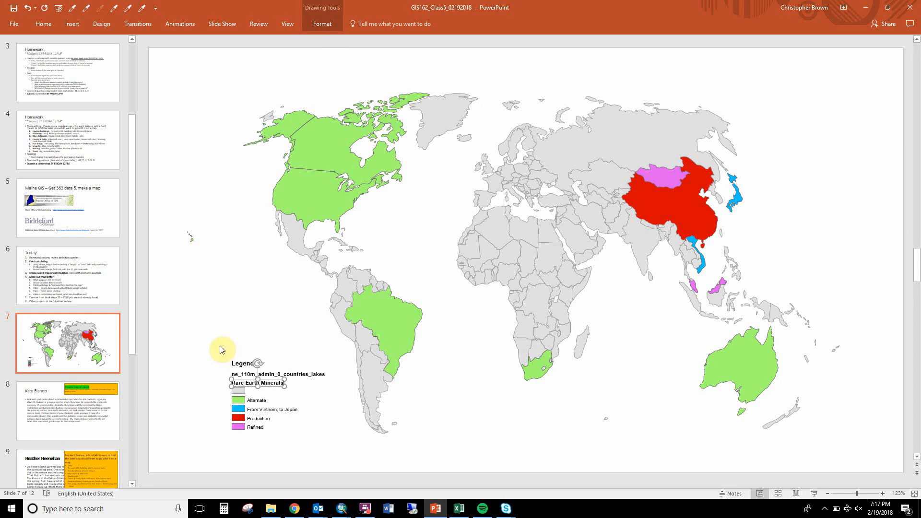
Delete the Legend title, the ne_110m_admin_0_countries_lakes layer name, and the unlabeled gray swatch from the legend.
drag(207, 342, 351, 384)
key(Delete)
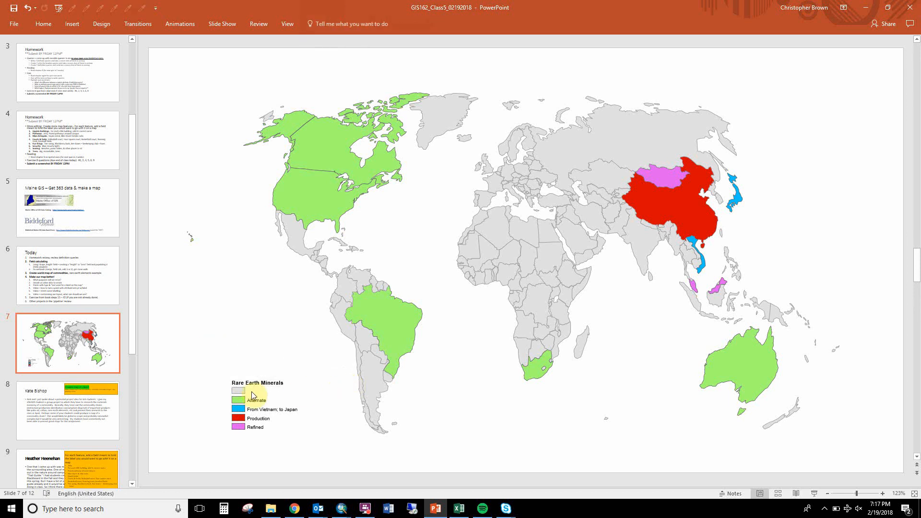
click(240, 390)
key(Delete)
Move the four remaining legend entries up slightly toward the Rare Earth Minerals heading, and group the whole legend into one object.
drag(224, 390, 312, 448)
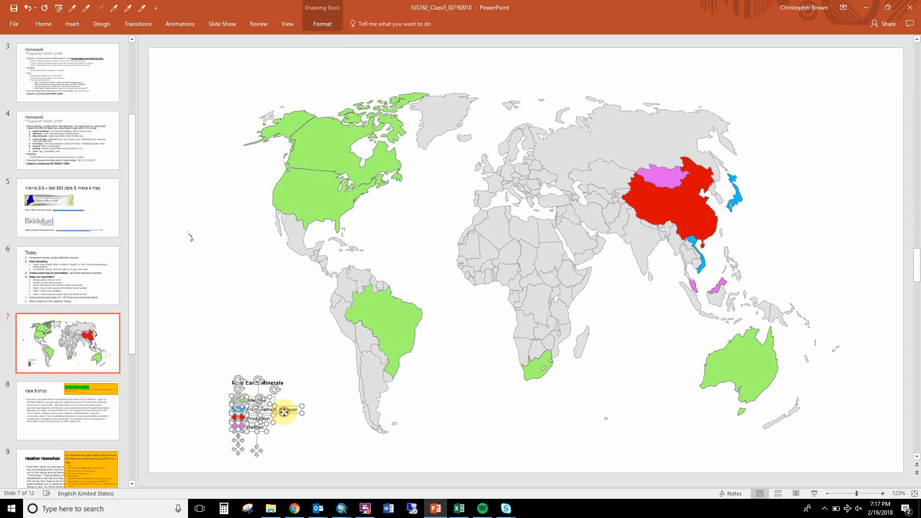
drag(284, 412, 284, 406)
click(171, 330)
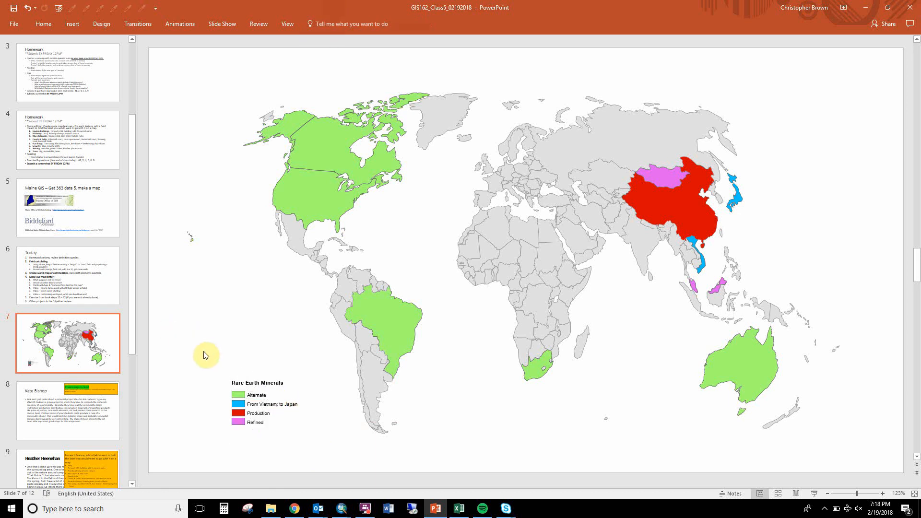
drag(204, 355, 323, 445)
key(ctrl+g)
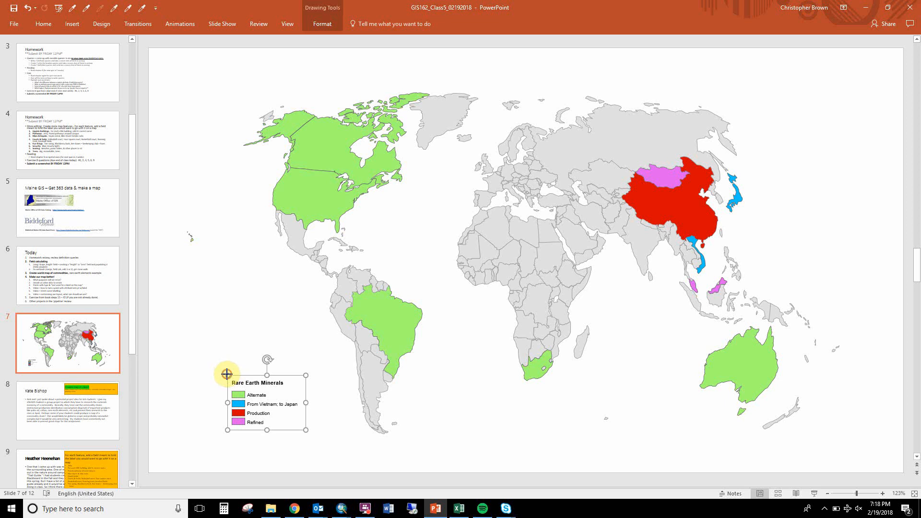
Enlarge the grouped legend toward the upper left of the map, keeping its lower edge near the tip of South America.
drag(227, 375, 187, 343)
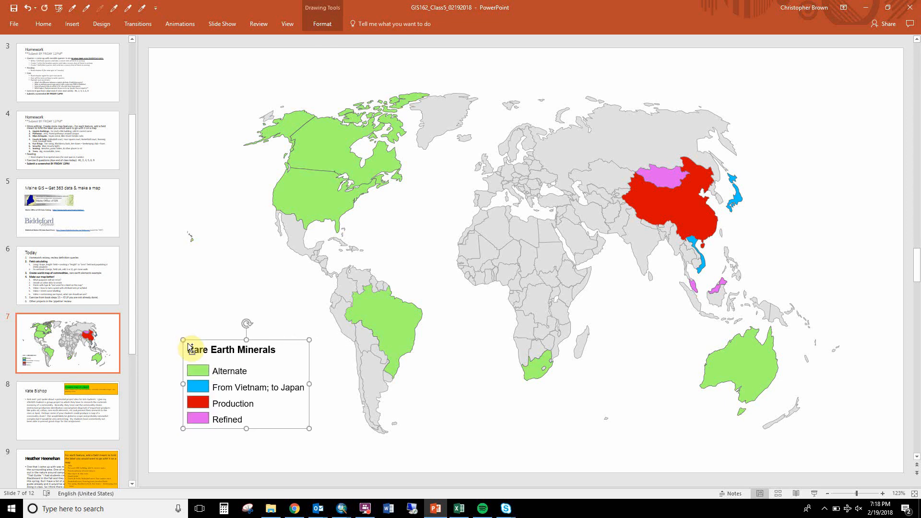
click(173, 301)
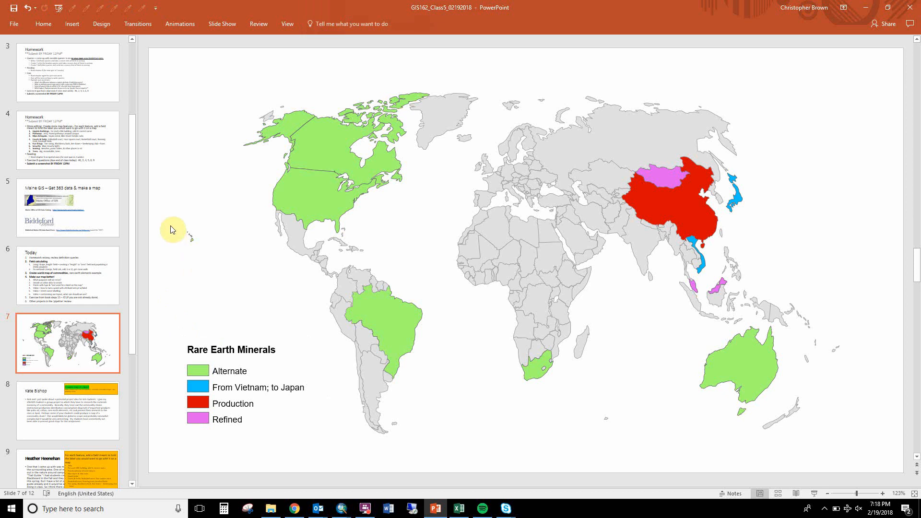
Add a right block arrow, rotate it to point northeast, and place it between Vietnam and Japan.
click(71, 23)
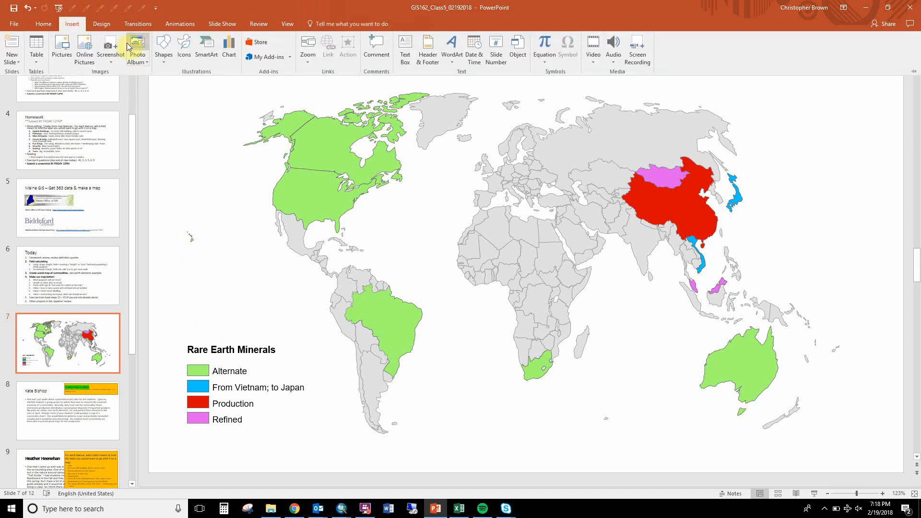
click(164, 53)
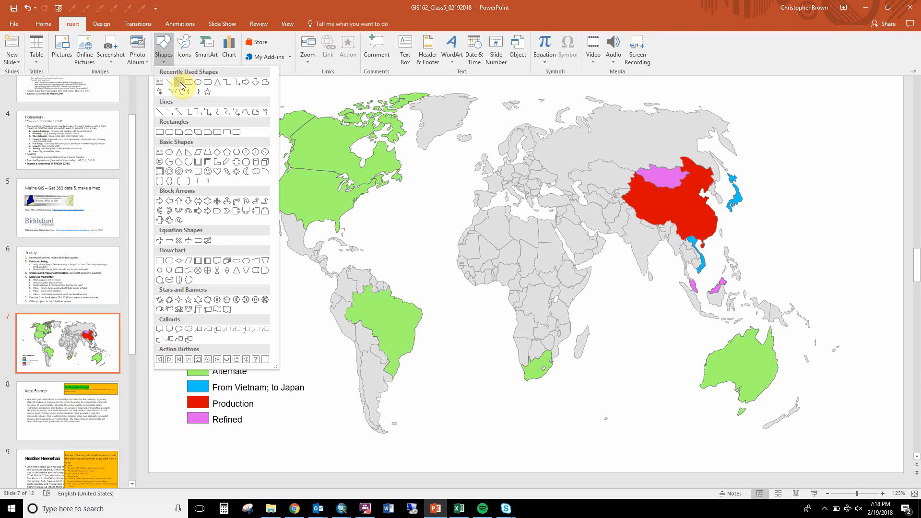
click(245, 82)
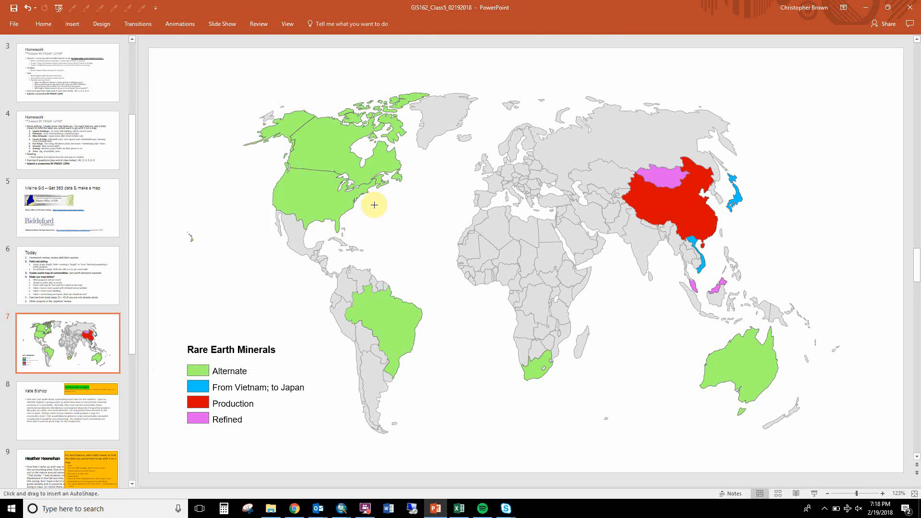
mouse_move(382, 224)
mouse_down()
mouse_move(467, 252)
mouse_move(429, 242)
mouse_up()
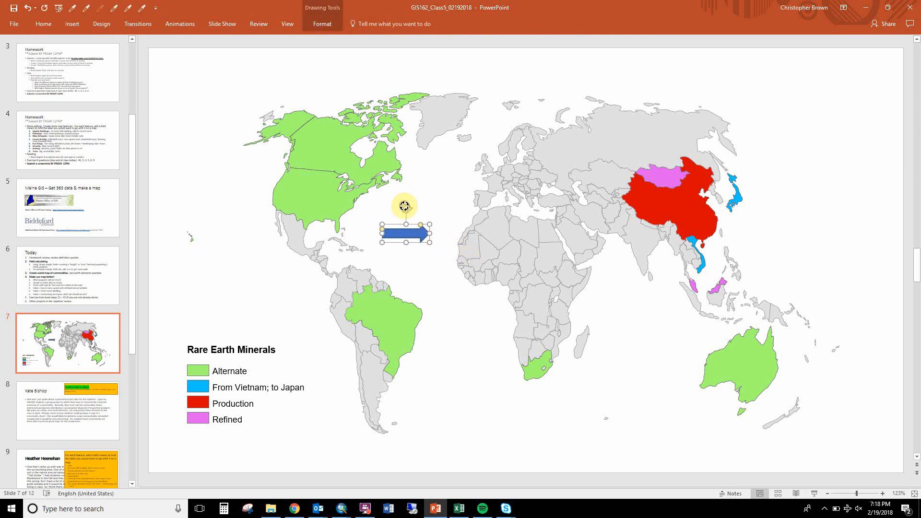
drag(404, 206, 724, 235)
Apply a preset shadow with 60% transparency, 4 pt blur, 45° angle and 3 pt distance to the arrow.
right_click(723, 235)
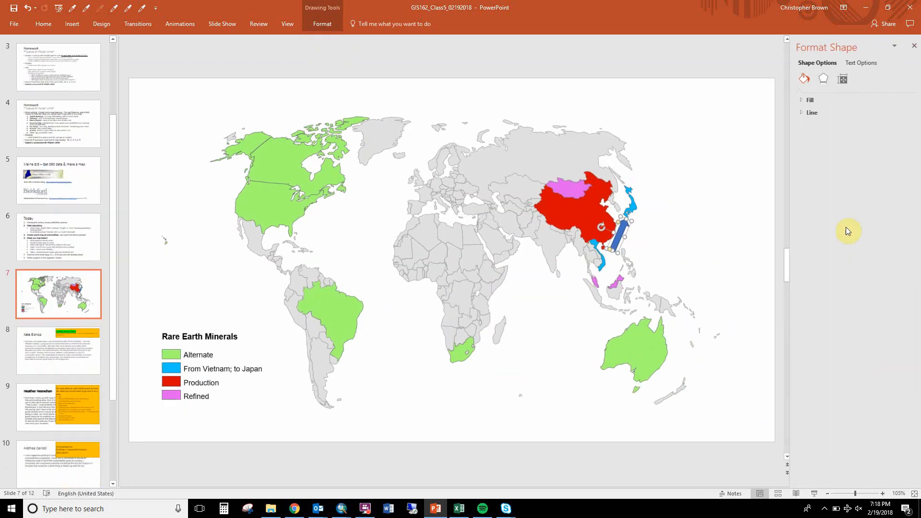
click(817, 82)
click(811, 99)
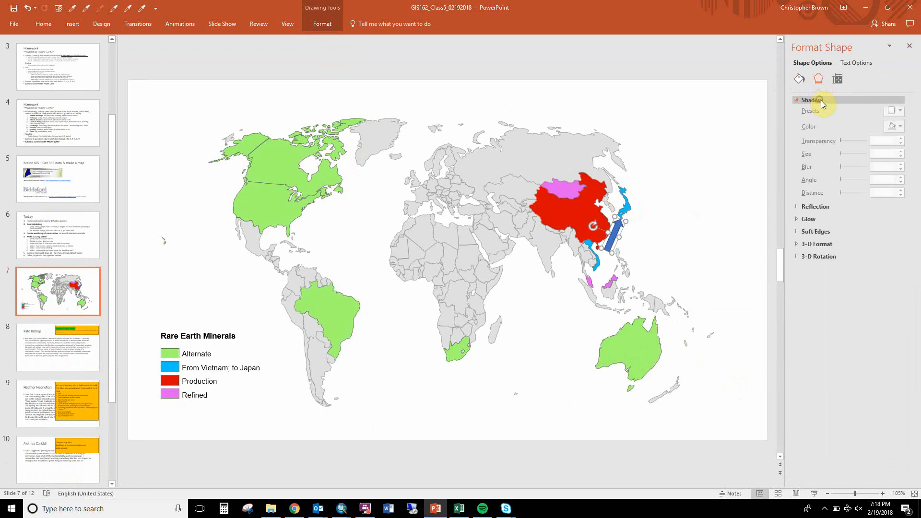
click(895, 113)
click(852, 180)
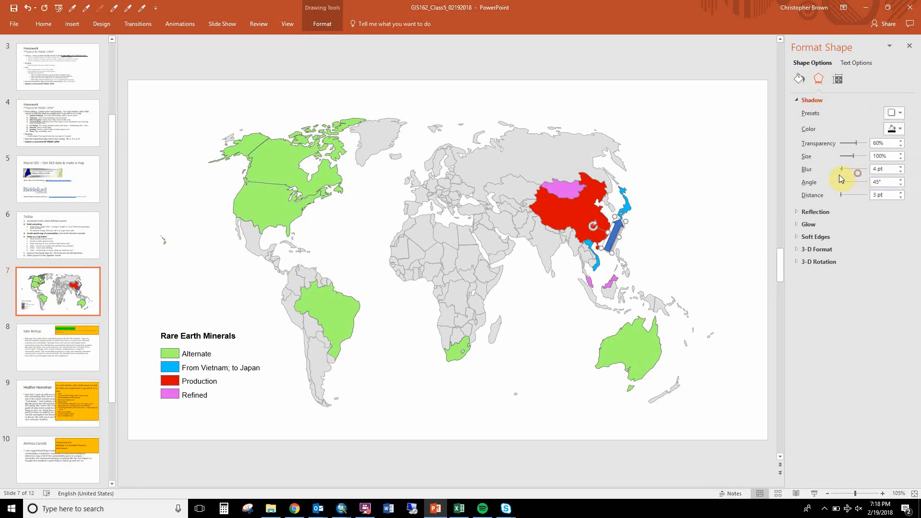
Fill the arrow with the light blue used for Vietnam and Japan, and slightly adjust its placement between the two countries.
click(799, 80)
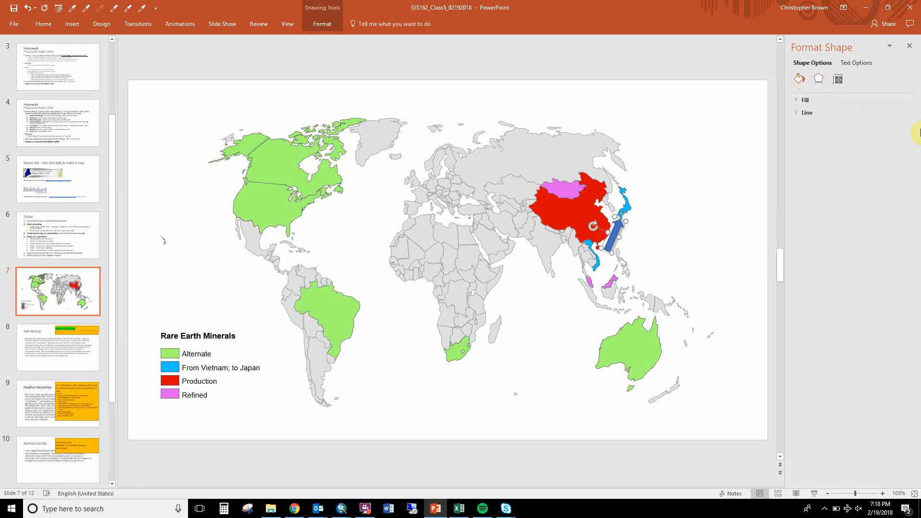
click(807, 100)
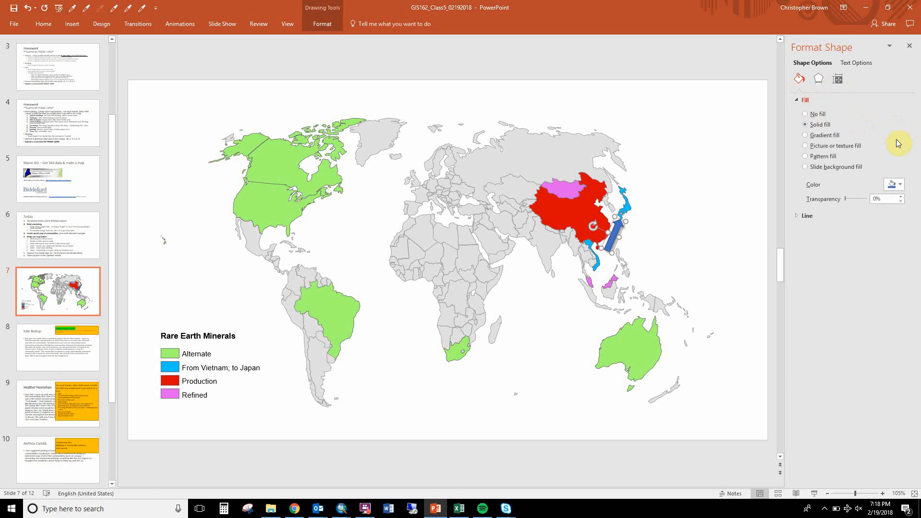
click(894, 187)
click(891, 259)
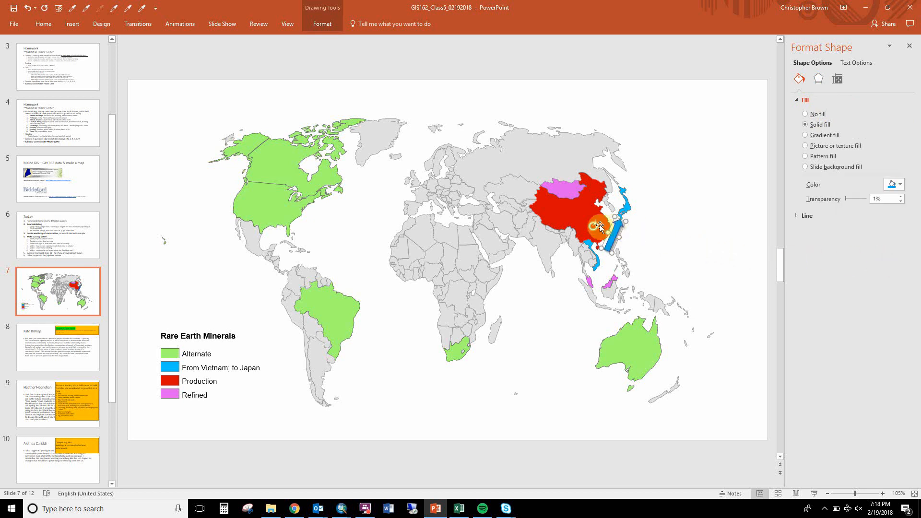
drag(593, 226, 602, 231)
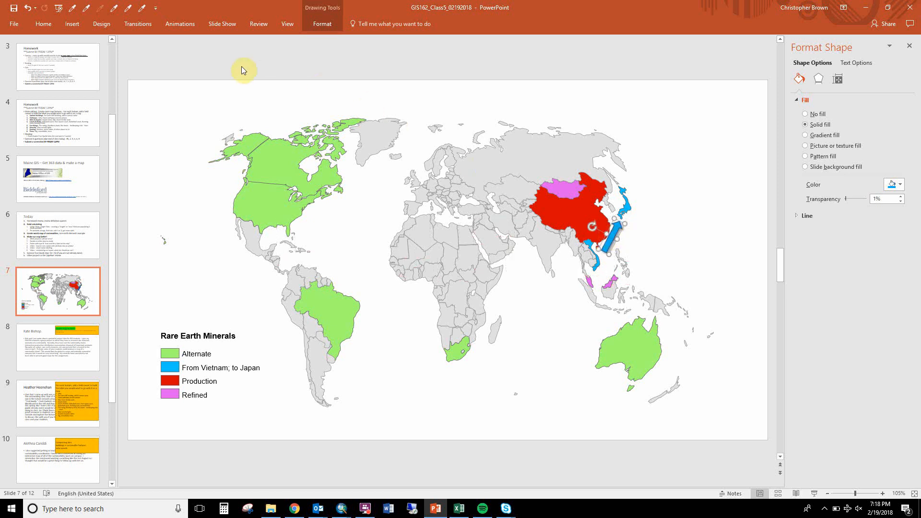
Add a text box east of the arrow reading "Vietnam supplies Japan" with "Based on a special deal" on a second line.
click(53, 25)
click(71, 24)
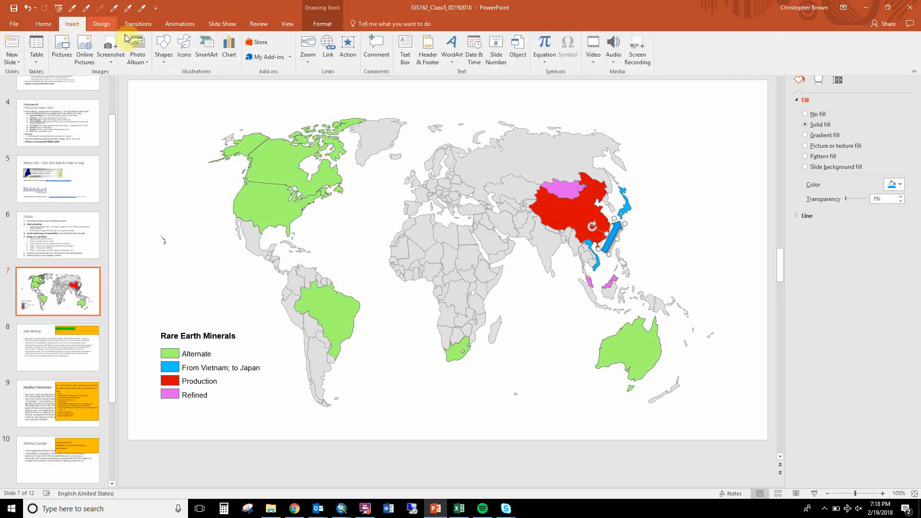
click(161, 47)
click(159, 86)
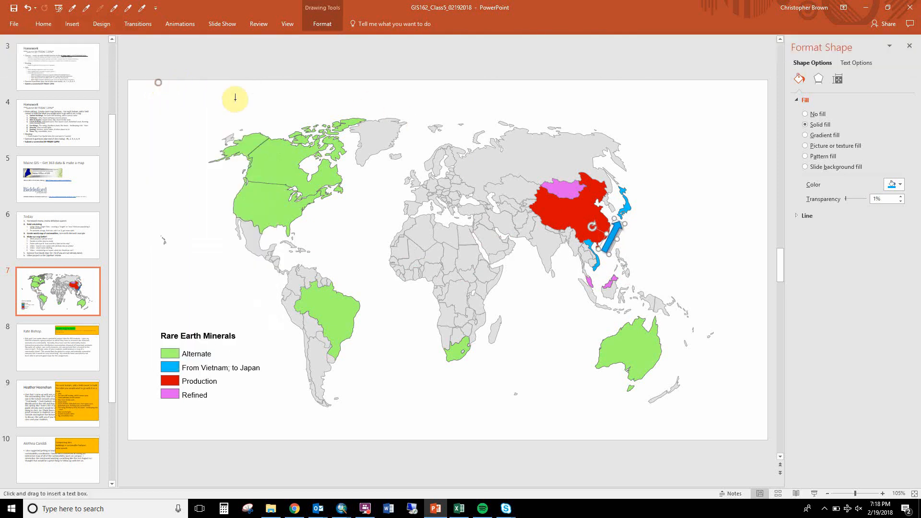
click(639, 235)
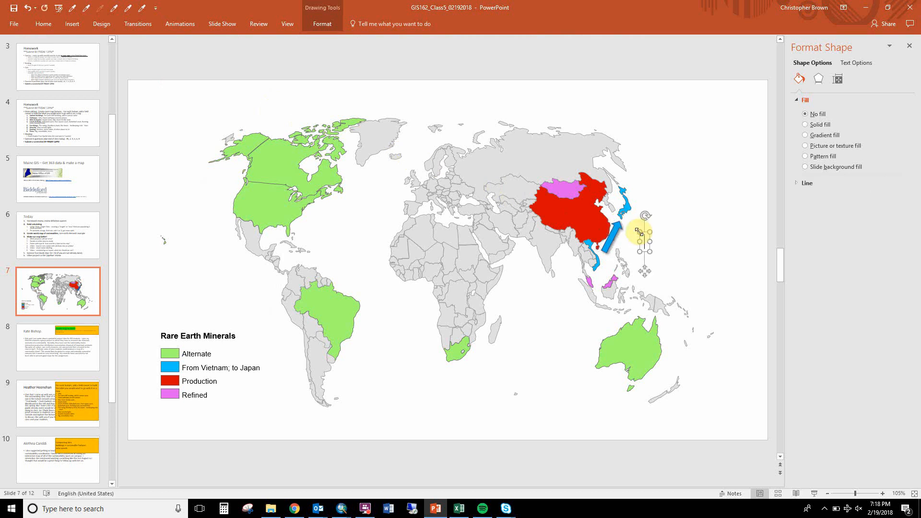
text(Vietnam)
text( supplies)
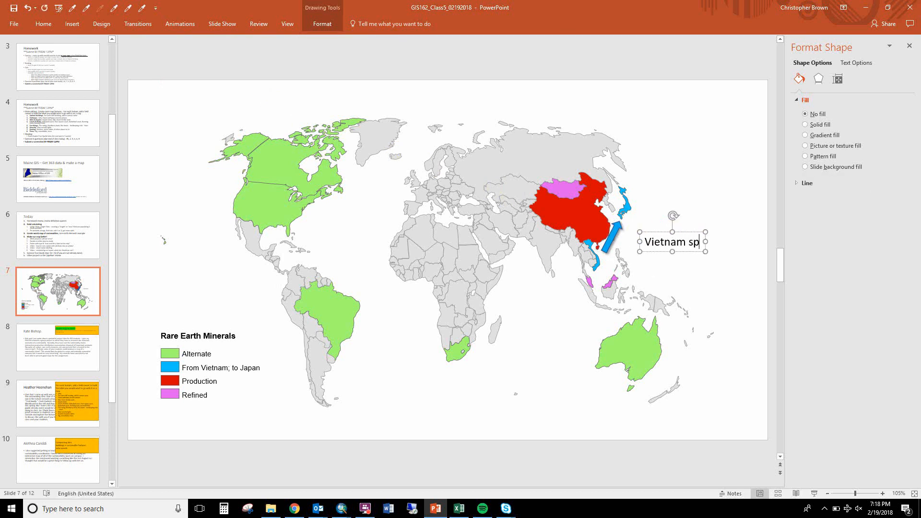
text( Japan)
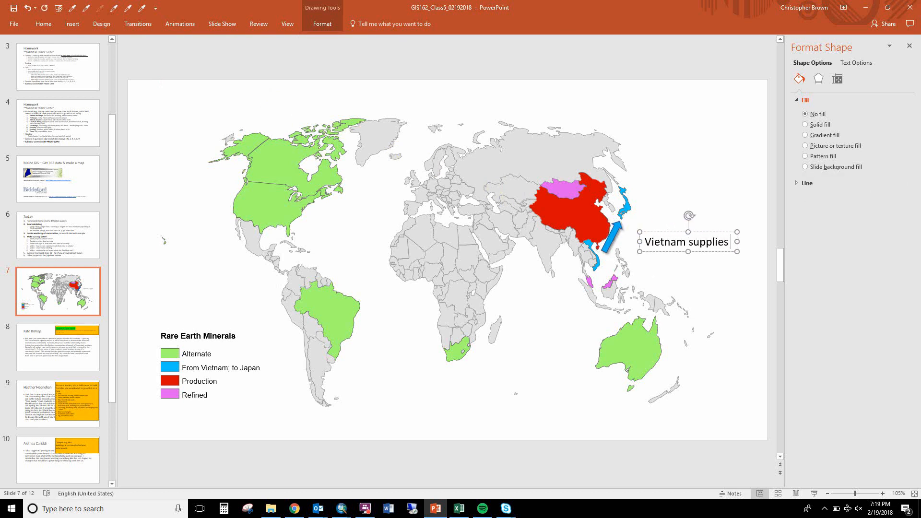
key(Return)
text(V)
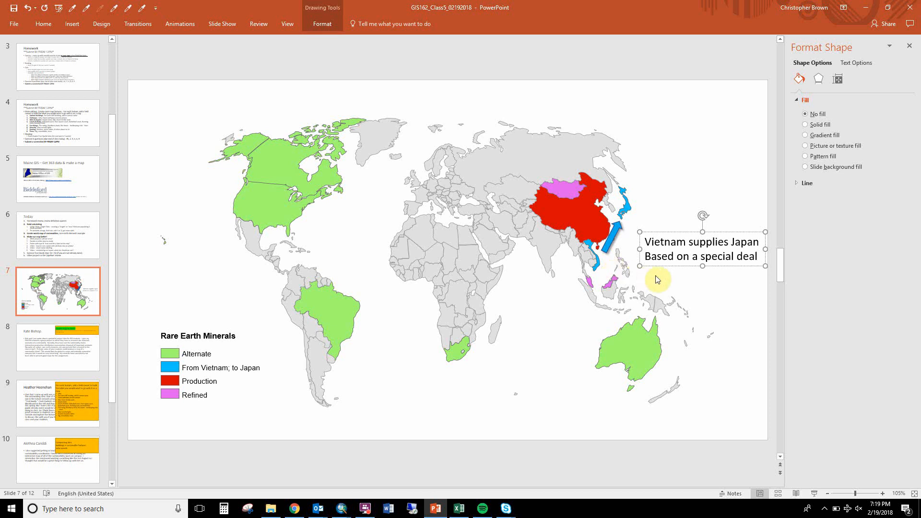
Copy the Vietnam–Japan note to the empty area south of Africa and reduce the copy's font size several steps.
drag(655, 265, 411, 422)
key(ctrl+bracketleft)
key(ctrl+bracketleft)
key(ctrl+bracketleft)
key(ctrl+bracketleft)
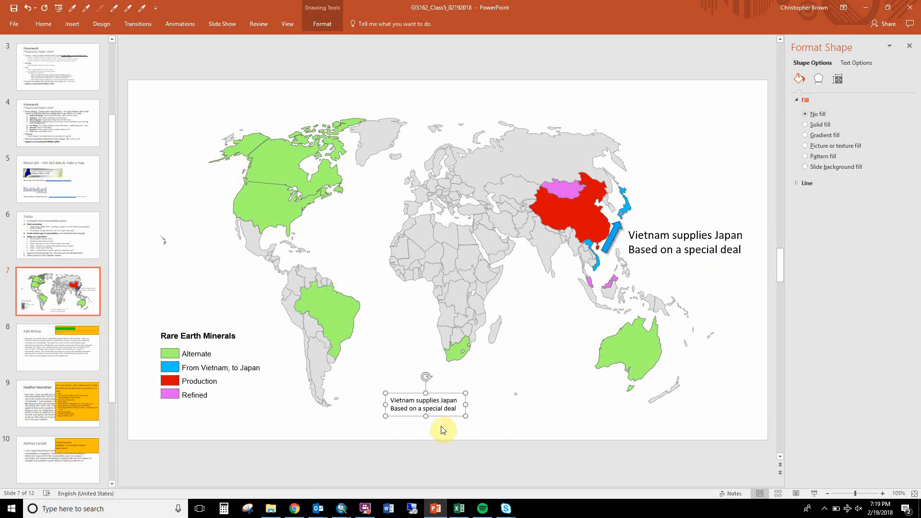
Replace the copied note's text with "Source: Wikipedia," and move it down to the slide's lower edge.
click(424, 407)
key(ctrl+a)
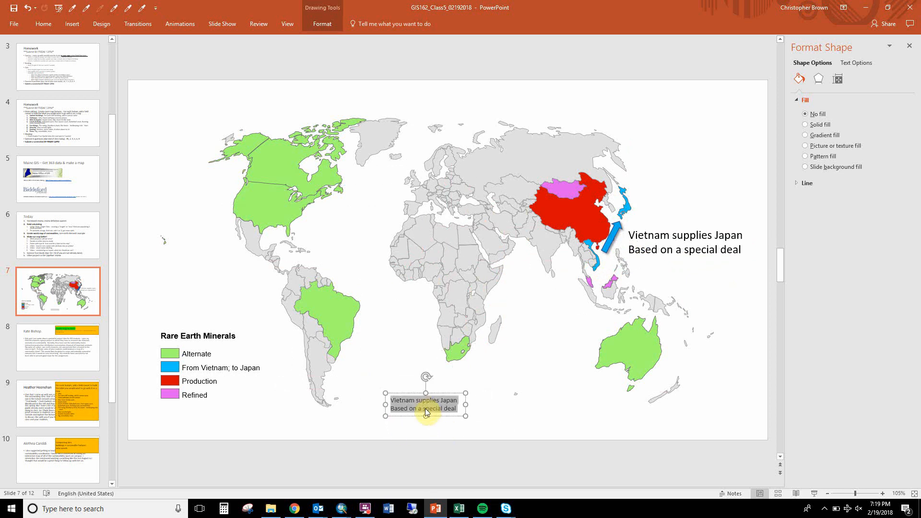
text(W)
key(BackSpace)
text(Source:  )
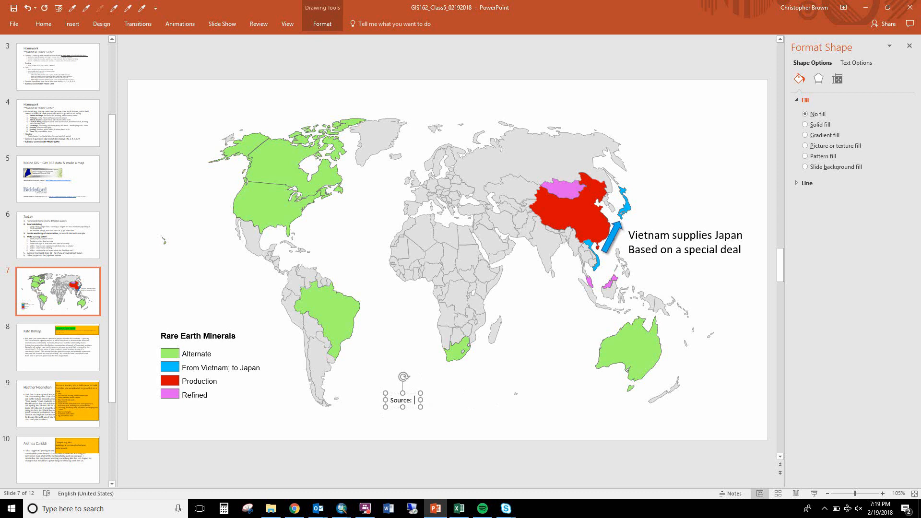
text(Wikipedia)
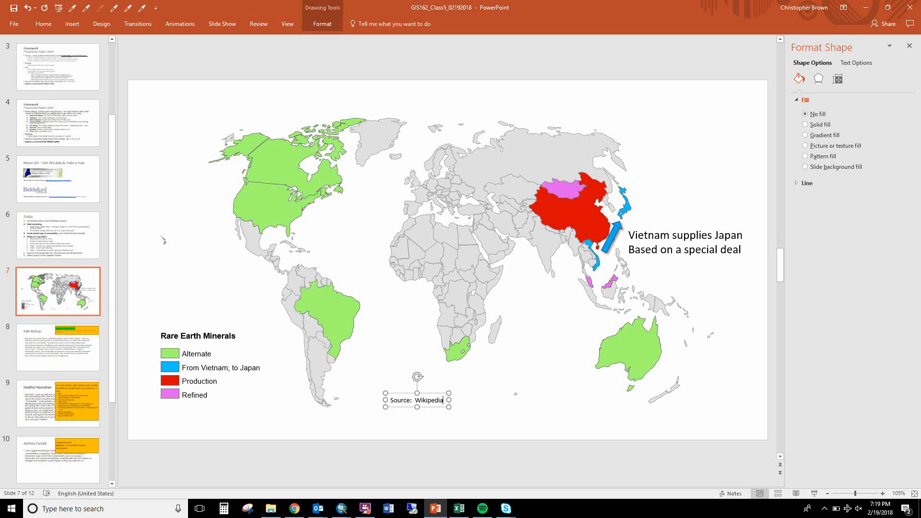
text(,)
drag(437, 408, 403, 437)
key(alt+Tab)
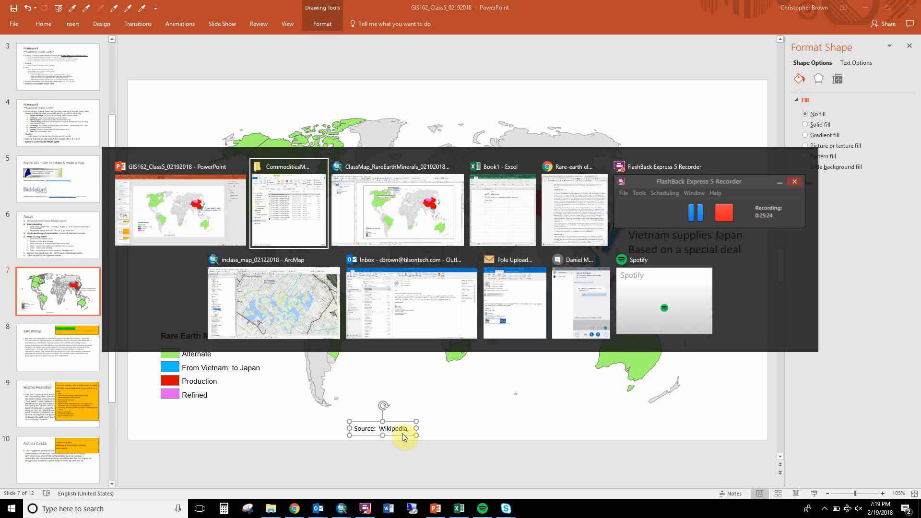
key(alt+Tab)
key(alt+Tab)
key(alt+Tab)
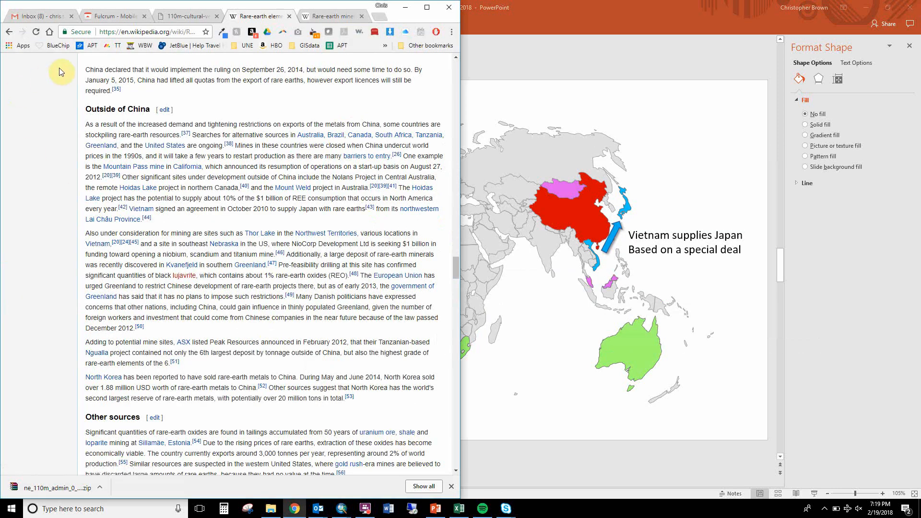
click(123, 31)
key(ctrl+c)
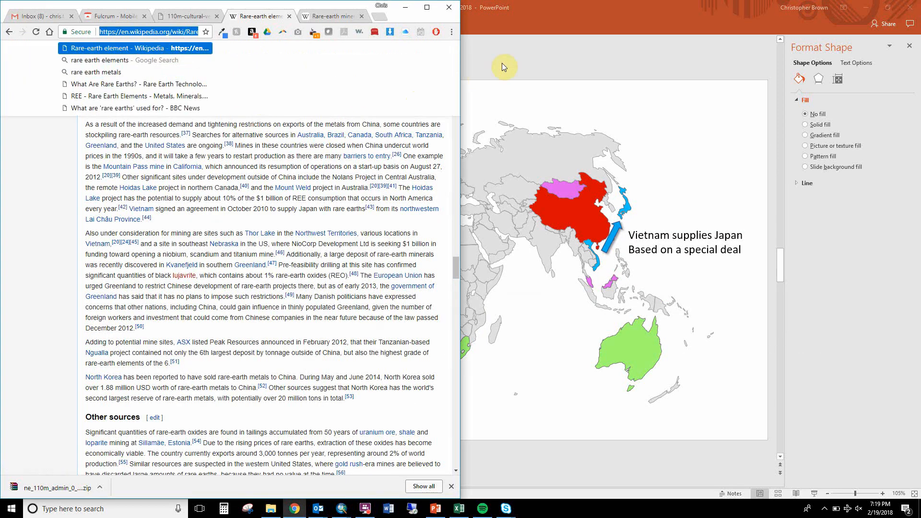
click(521, 55)
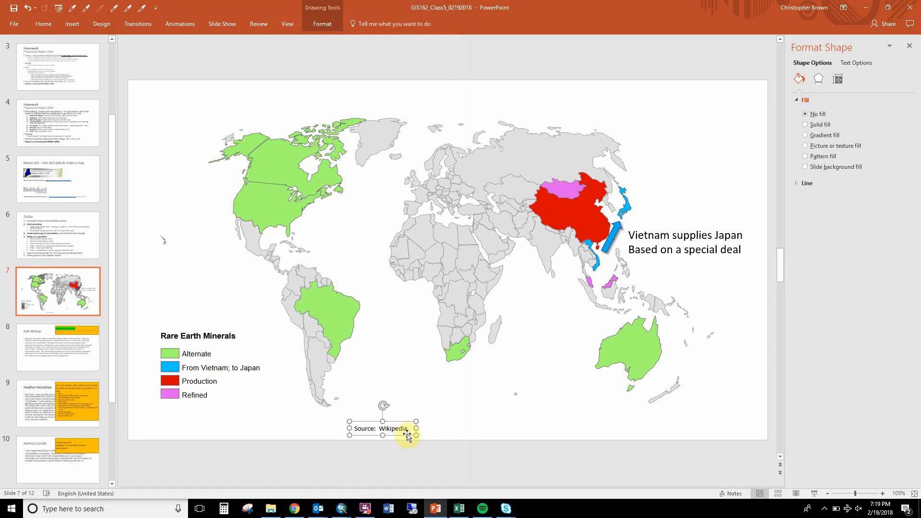
scroll(437, 435, down, 3)
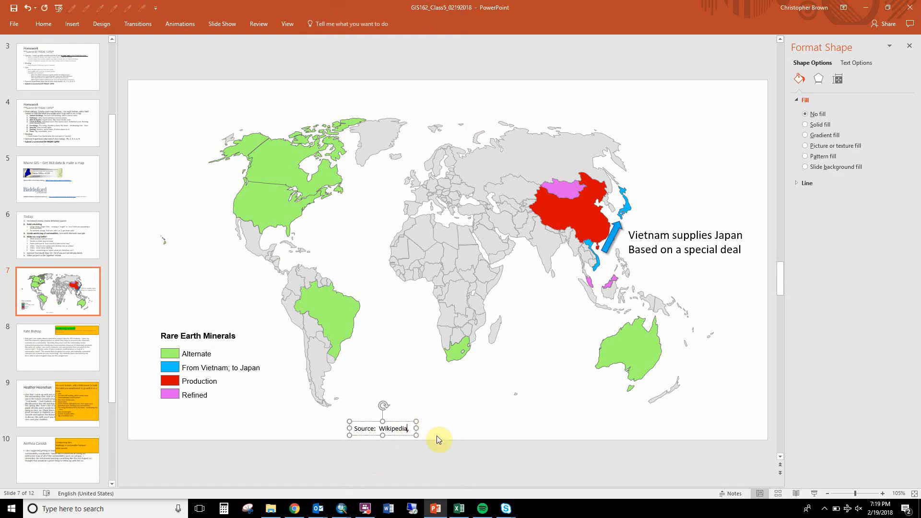
scroll(436, 436, up, 3)
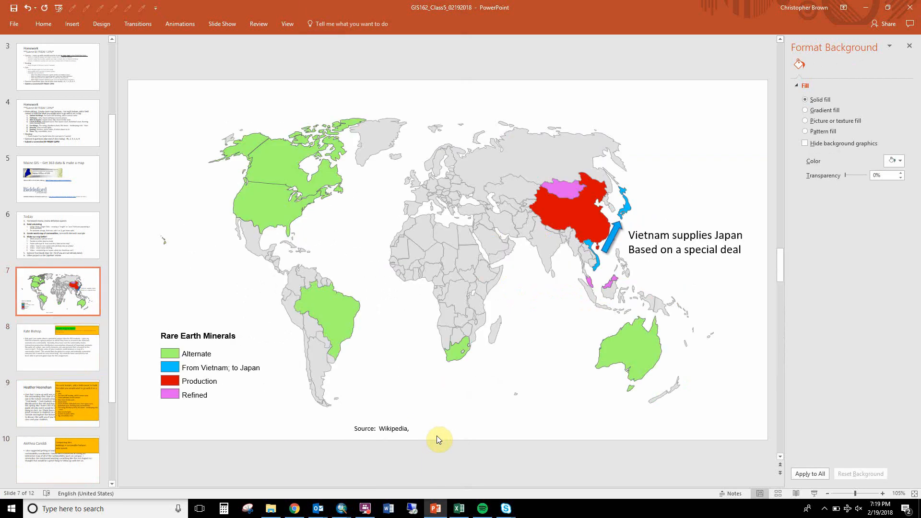
click(405, 428)
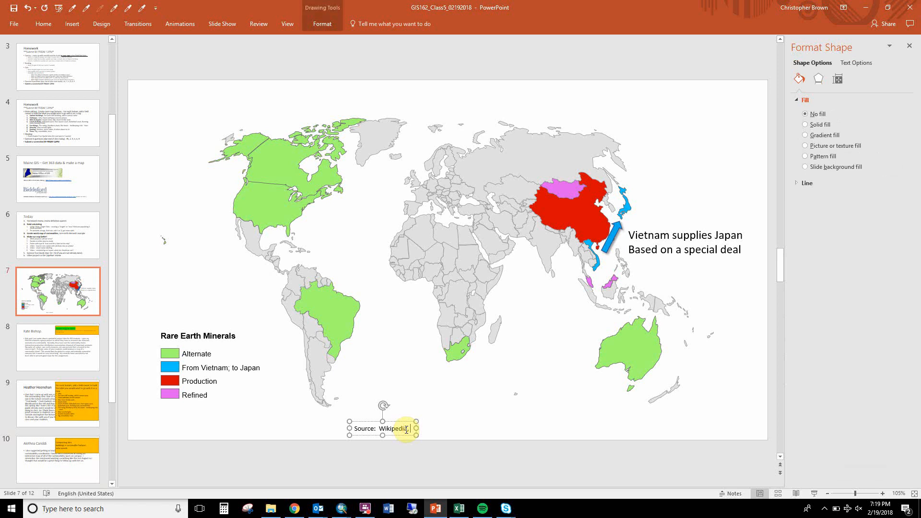
key(ctrl+v)
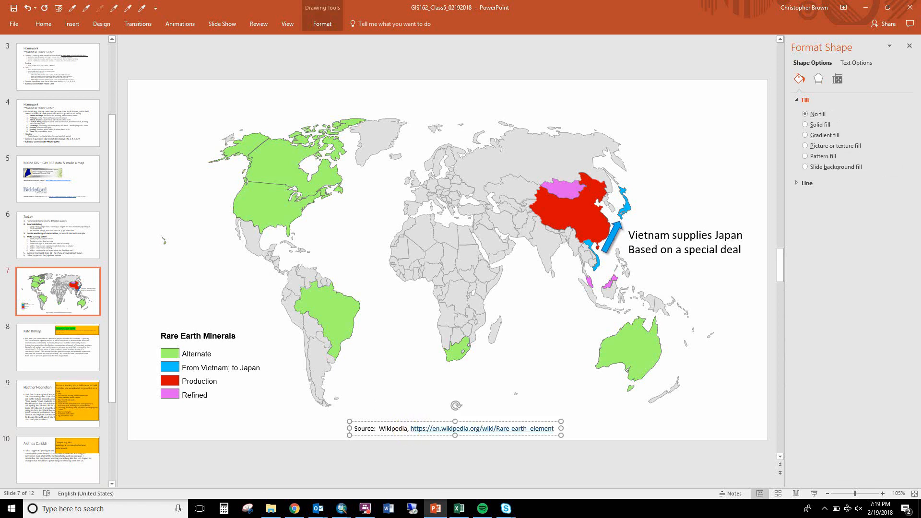
click(473, 465)
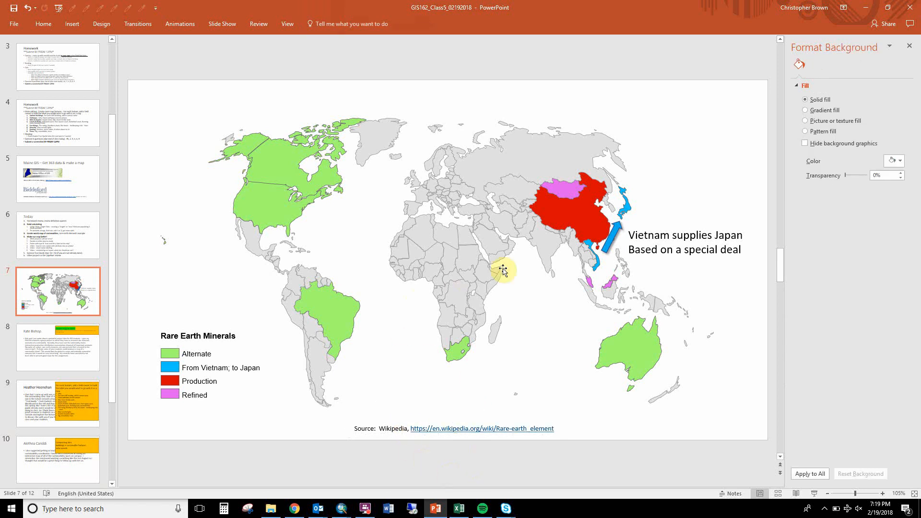
Reduce the Vietnam–Japan note's font size one step, and copy the blue arrow with its note to above northeastern Russia.
click(642, 248)
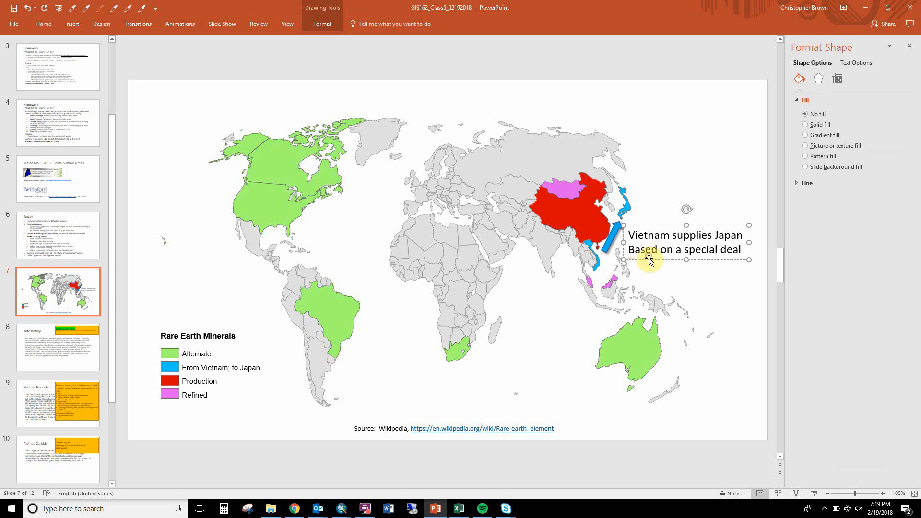
key(ctrl+shift+comma)
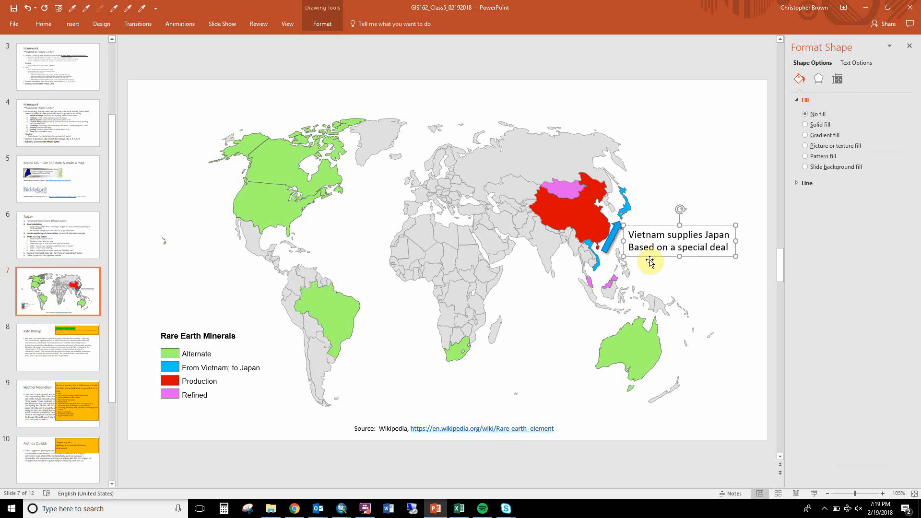
drag(610, 237, 612, 115)
click(626, 108)
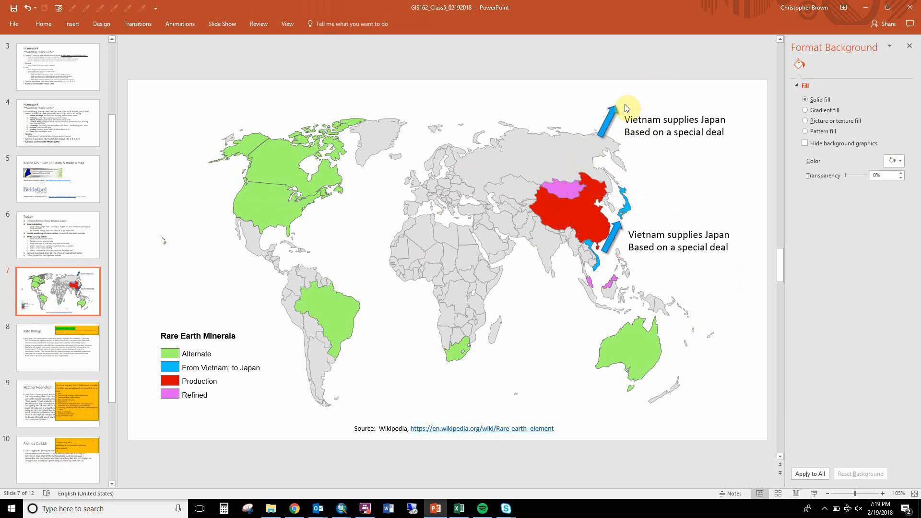
Fill the copied arrow yellow and arrange two yellow arrows, one from China to Mongolia and a longer one from China towards Malaysia.
click(614, 112)
click(897, 184)
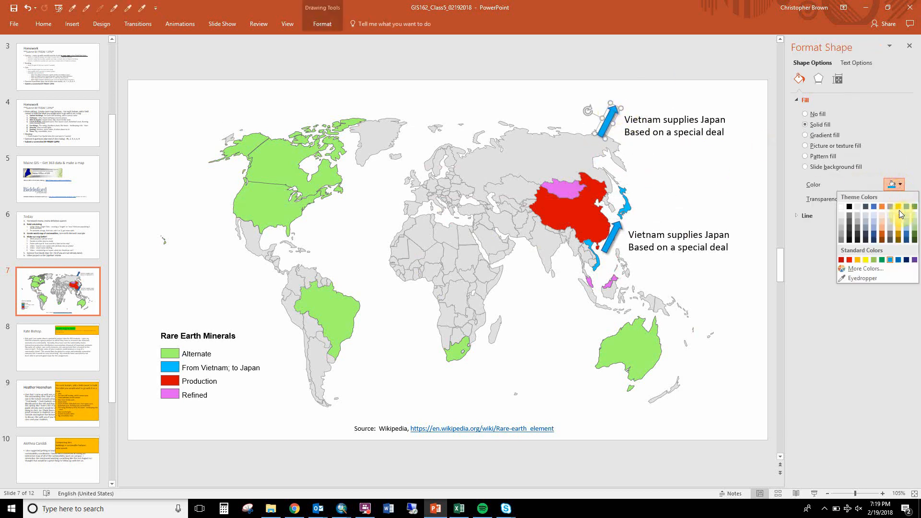
click(865, 260)
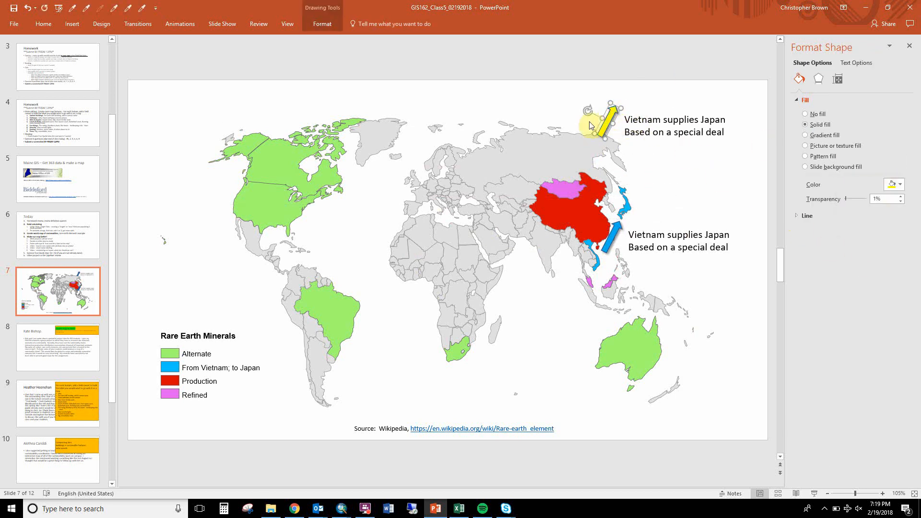
drag(585, 111, 580, 250)
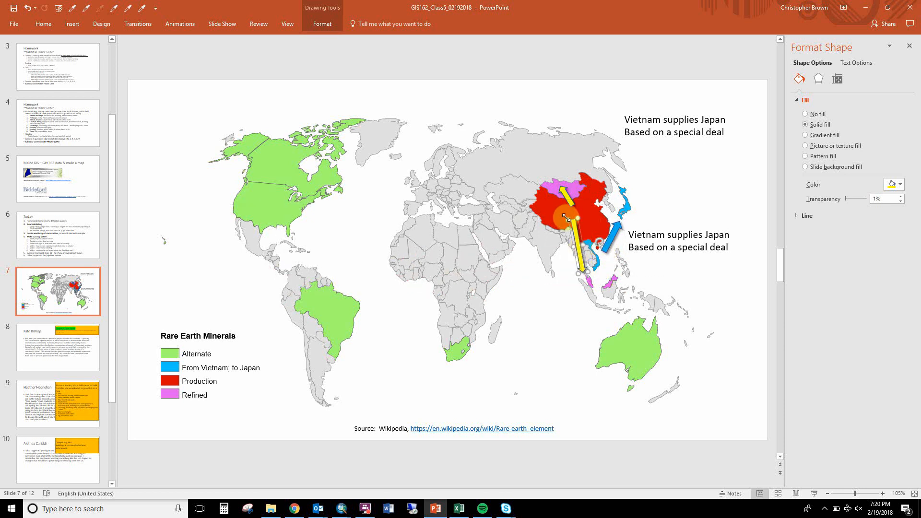
drag(567, 220, 570, 231)
Replace the copied note's text with "China supplies the Refiners in Mongolia And Malaysia" on three lines and place it in the Indian Ocean west of Australia.
click(651, 142)
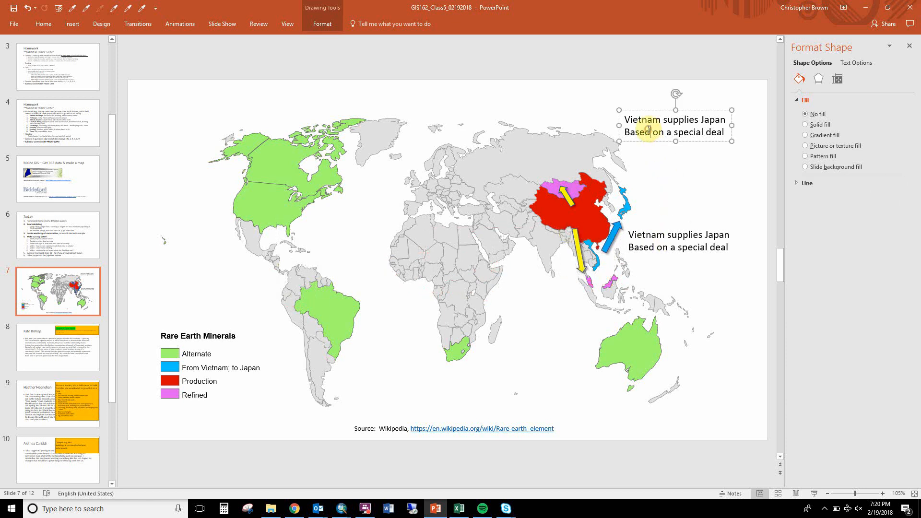
drag(652, 142, 491, 245)
triple_click(491, 245)
text(Chin)
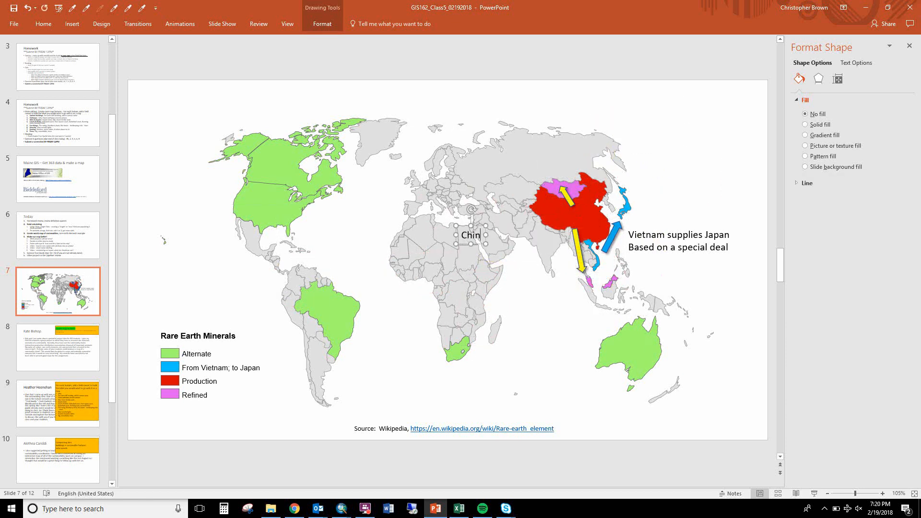
text(a supplies the e)
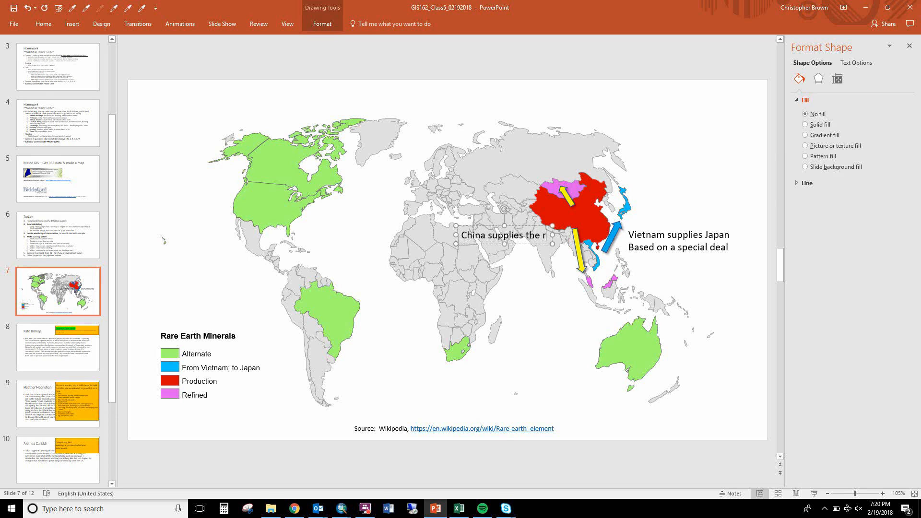
key(BackSpace)
text(refi)
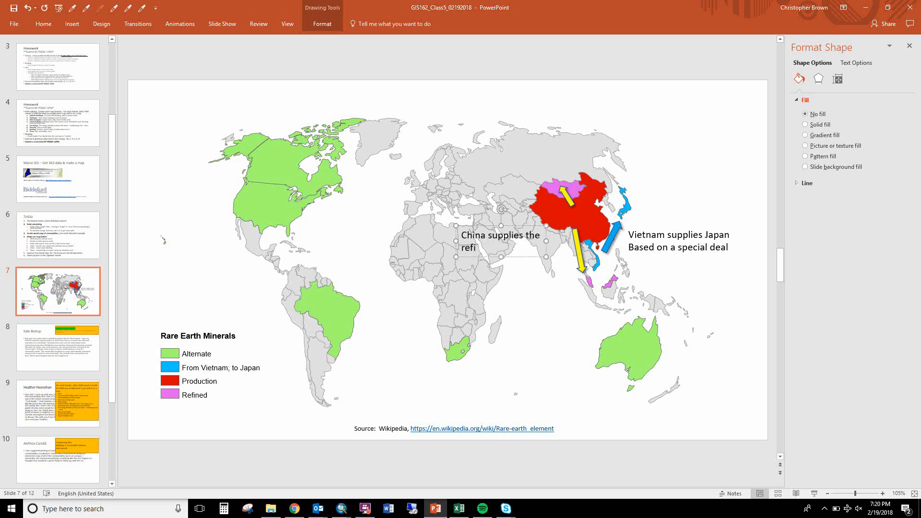
text(ners in Mongolia)
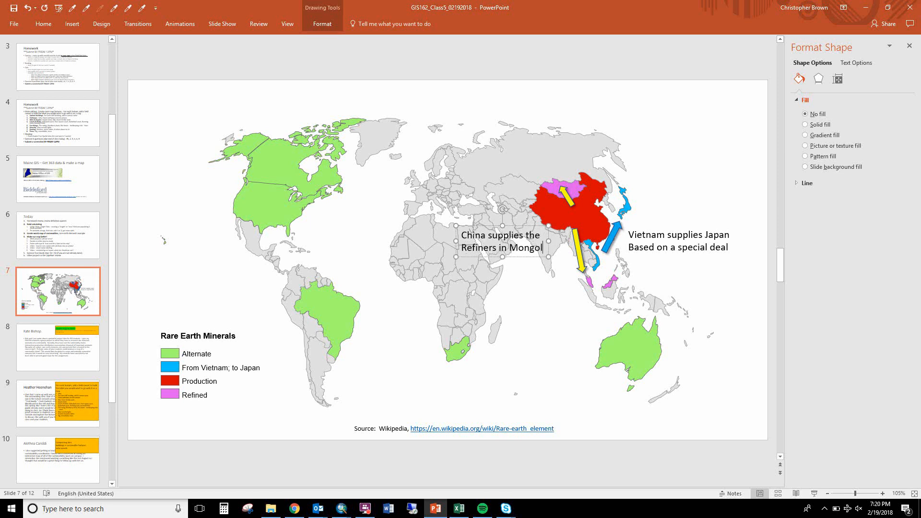
key(Return)
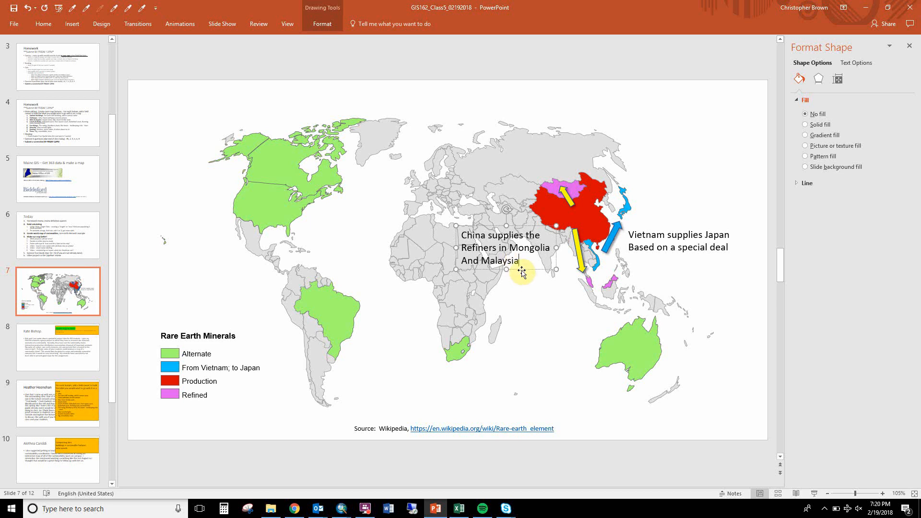
drag(525, 268, 576, 351)
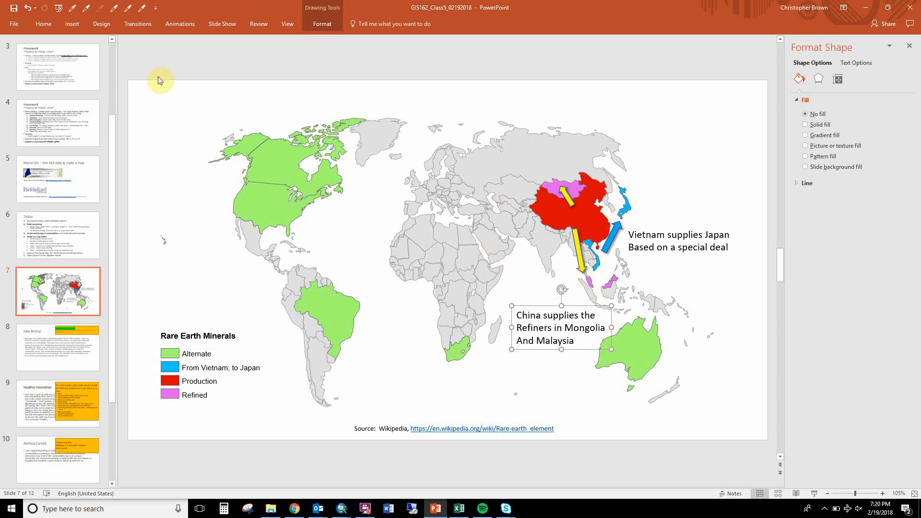
Draw a thin straight leader line from the upper edge of the China supply note to the long yellow arrow.
click(39, 20)
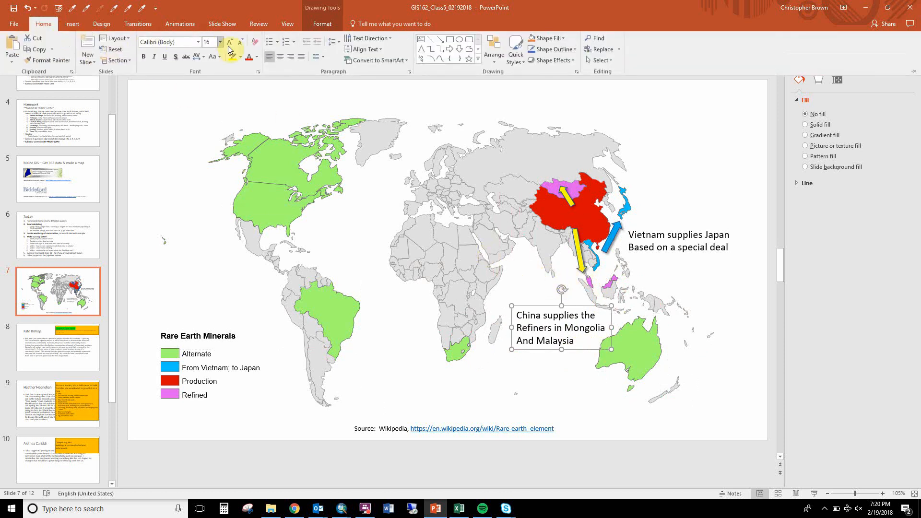
click(428, 42)
drag(486, 184, 544, 223)
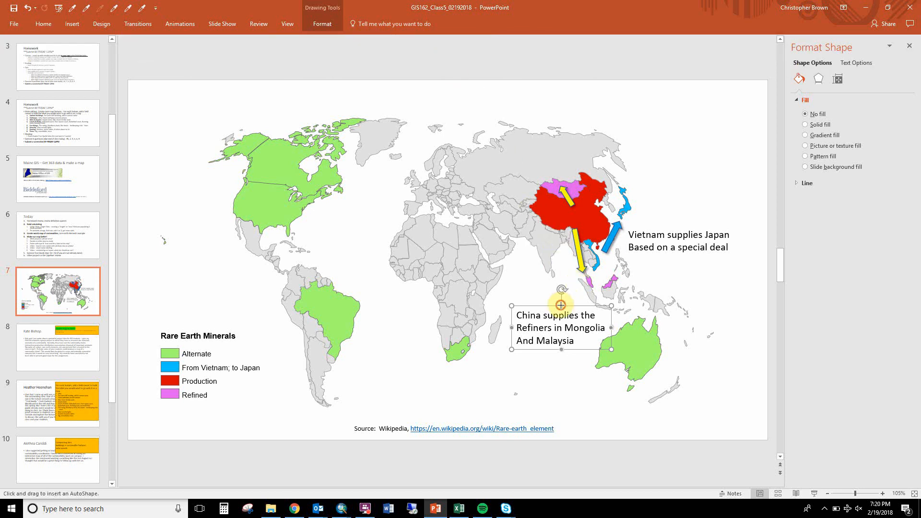
drag(561, 306, 573, 242)
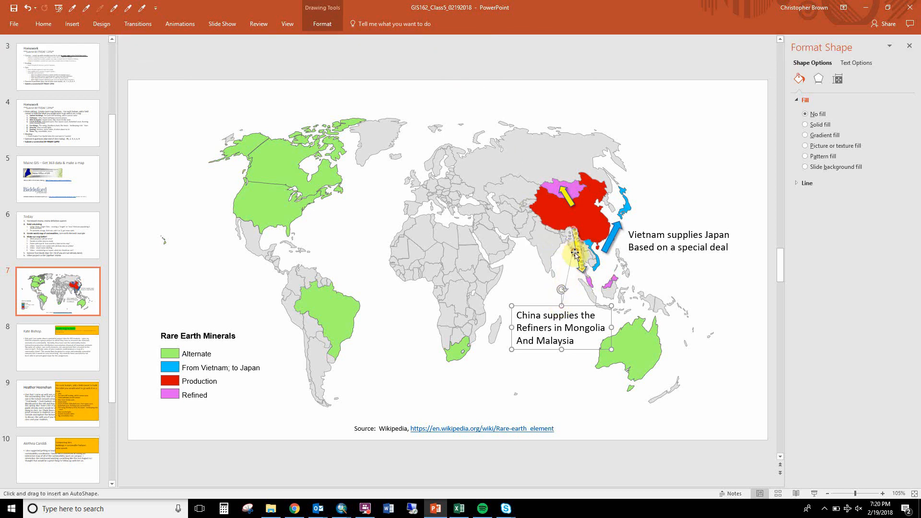
click(602, 287)
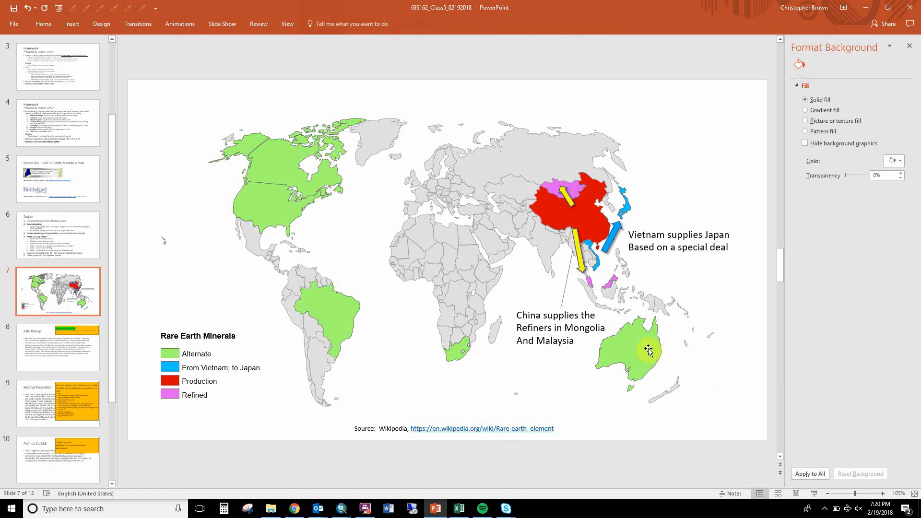
Copy the Vietnam–Japan note to above Canada and replace the copy's text with "Rare Earth Minerals Commodities Map".
click(652, 246)
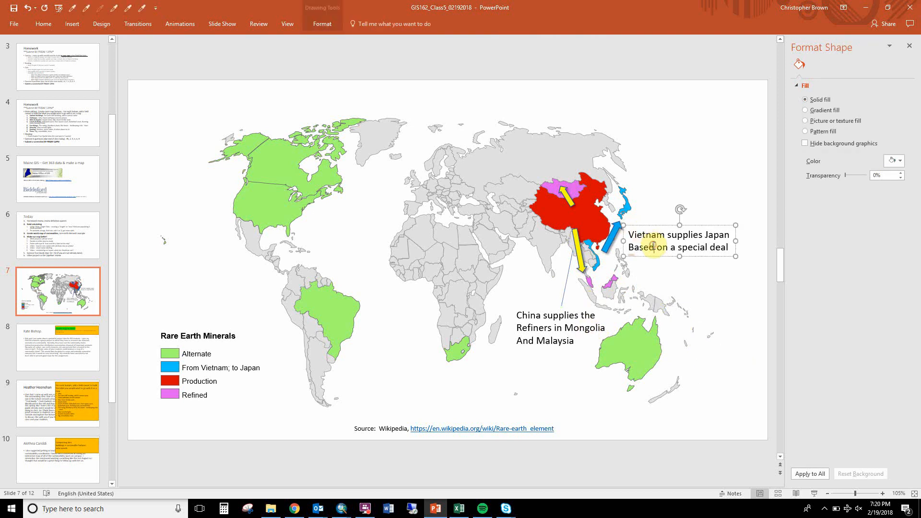
drag(653, 256, 268, 110)
text(Rare)
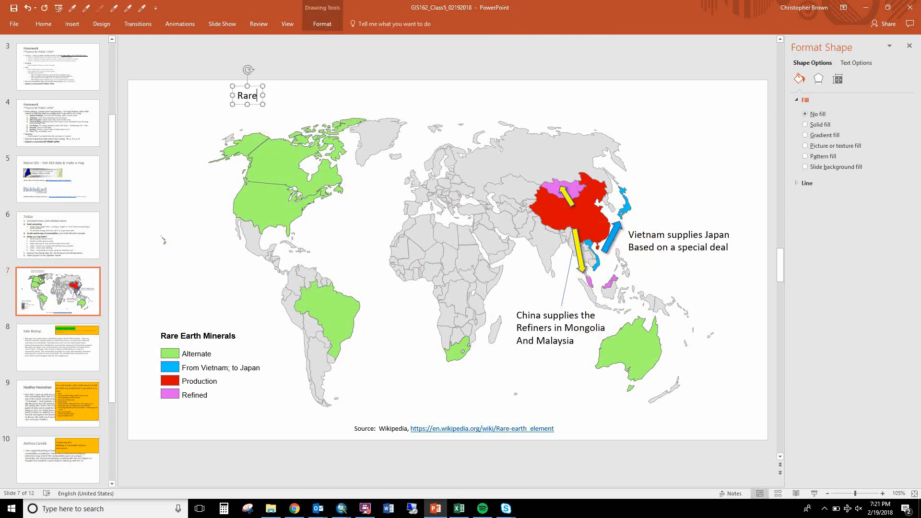
text( Earth Minerals C)
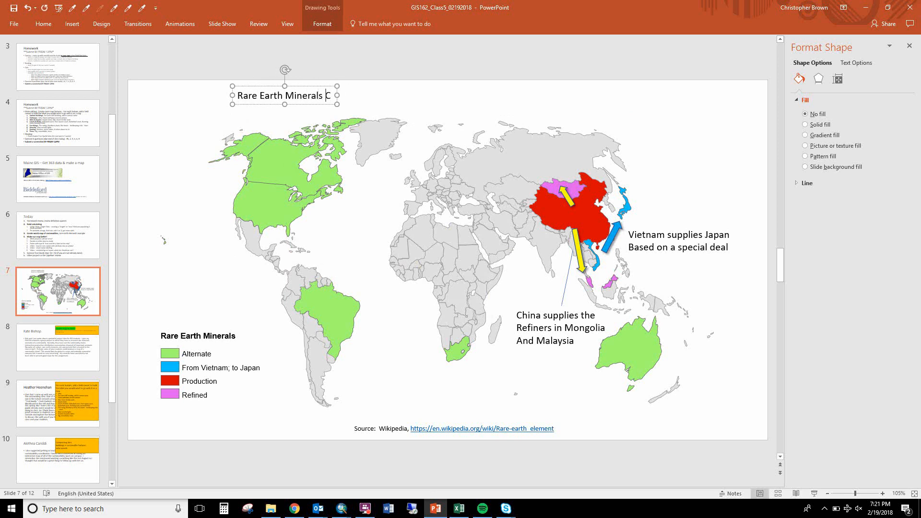
text(ommodities Map)
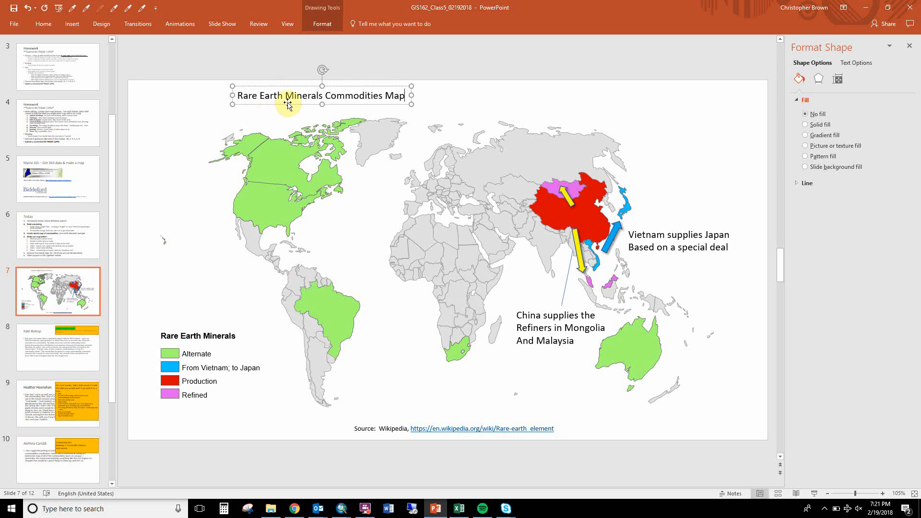
key(Escape)
Enlarge the map title's font several steps and move the title to the slide's upper-left corner.
key(ctrl+shift+period)
key(ctrl+shift+period)
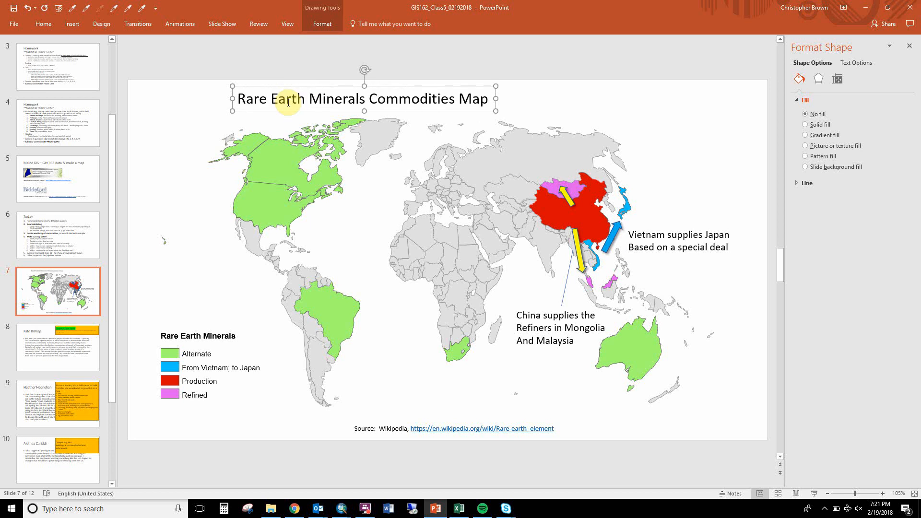
drag(268, 110, 190, 108)
click(319, 69)
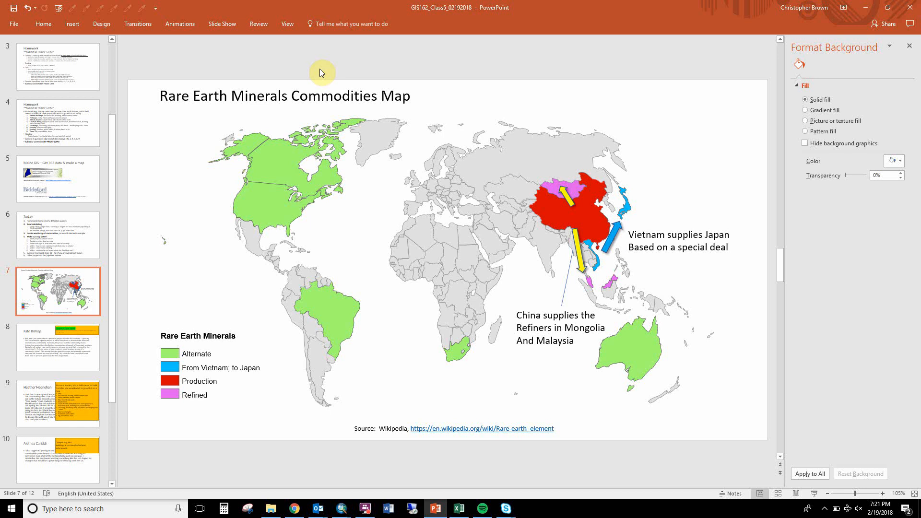
Try an outer shadow preset on the red China shape and undo the last change.
click(585, 213)
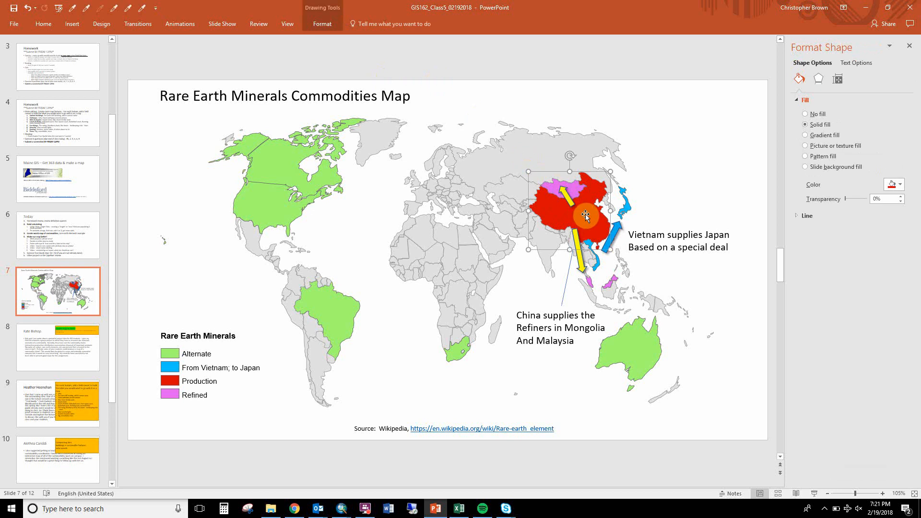
click(816, 82)
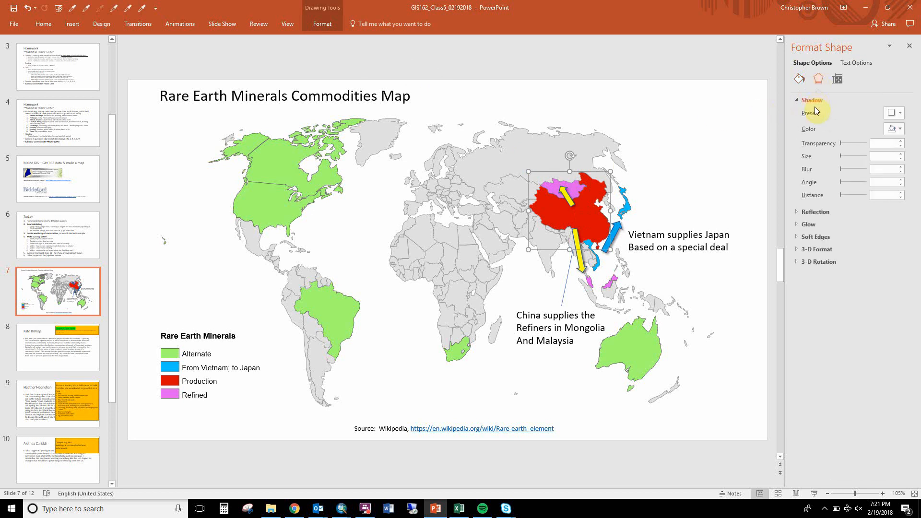
click(891, 112)
click(853, 165)
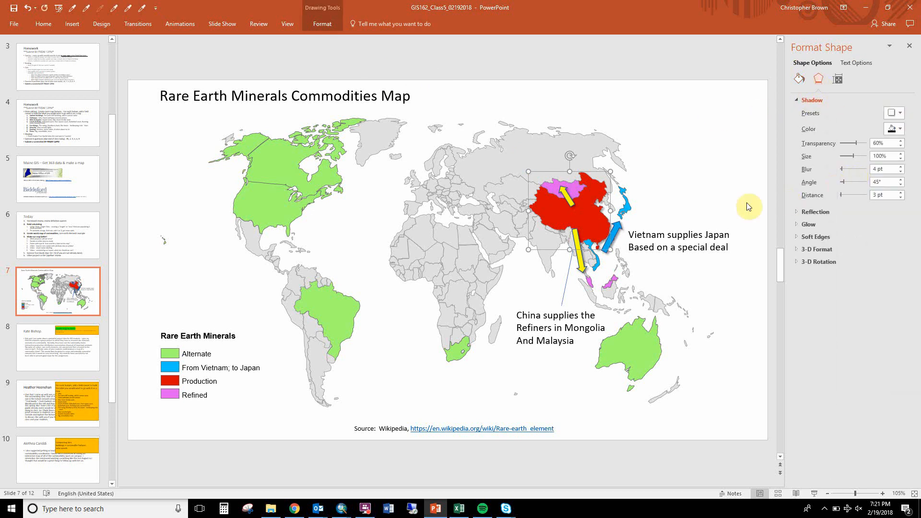
click(733, 202)
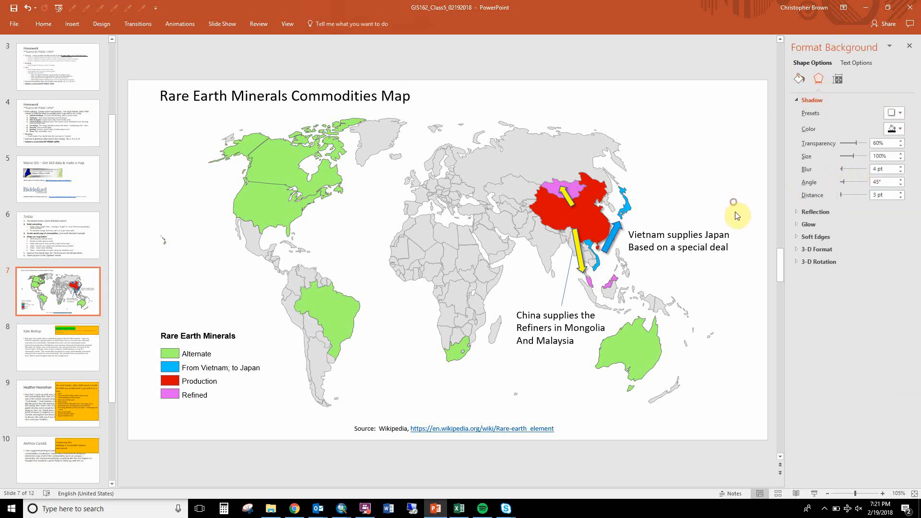
click(571, 212)
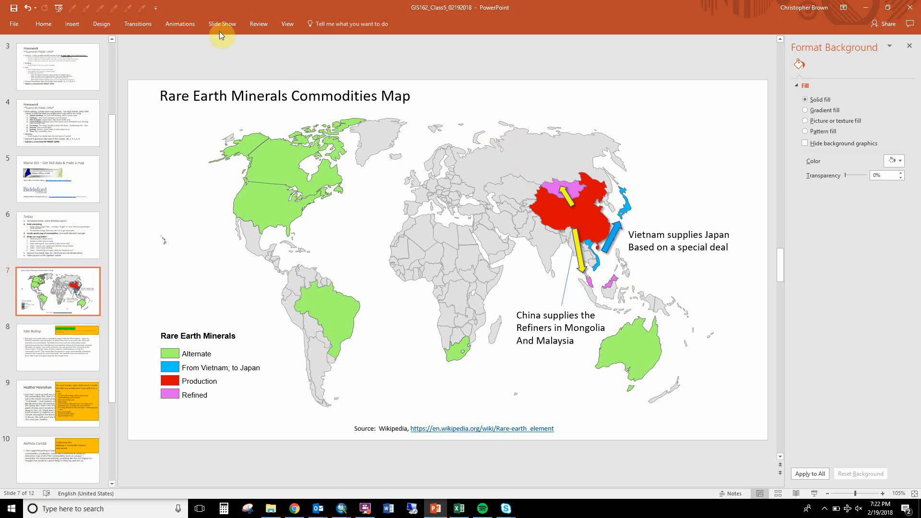
click(27, 8)
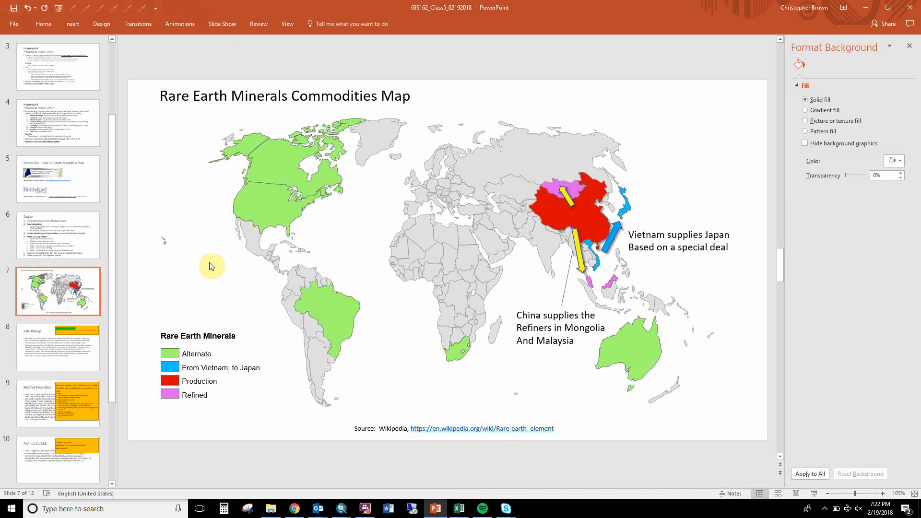
click(365, 508)
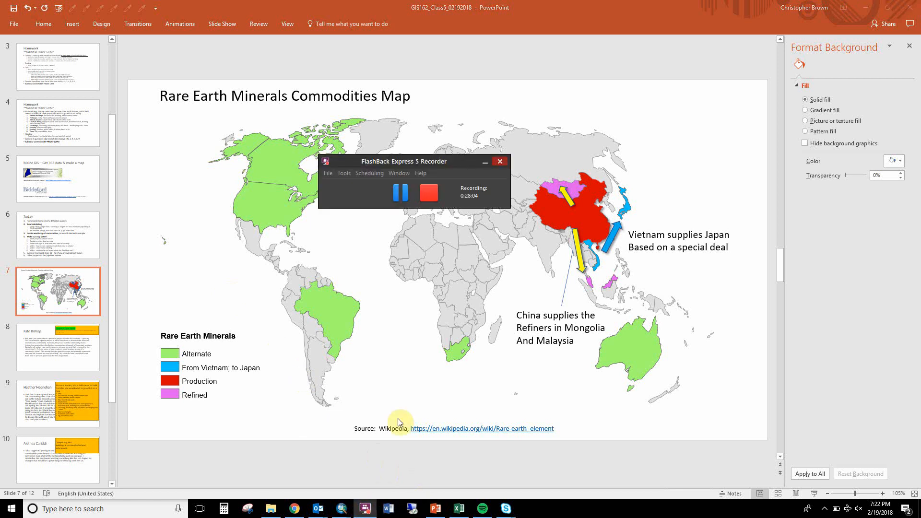